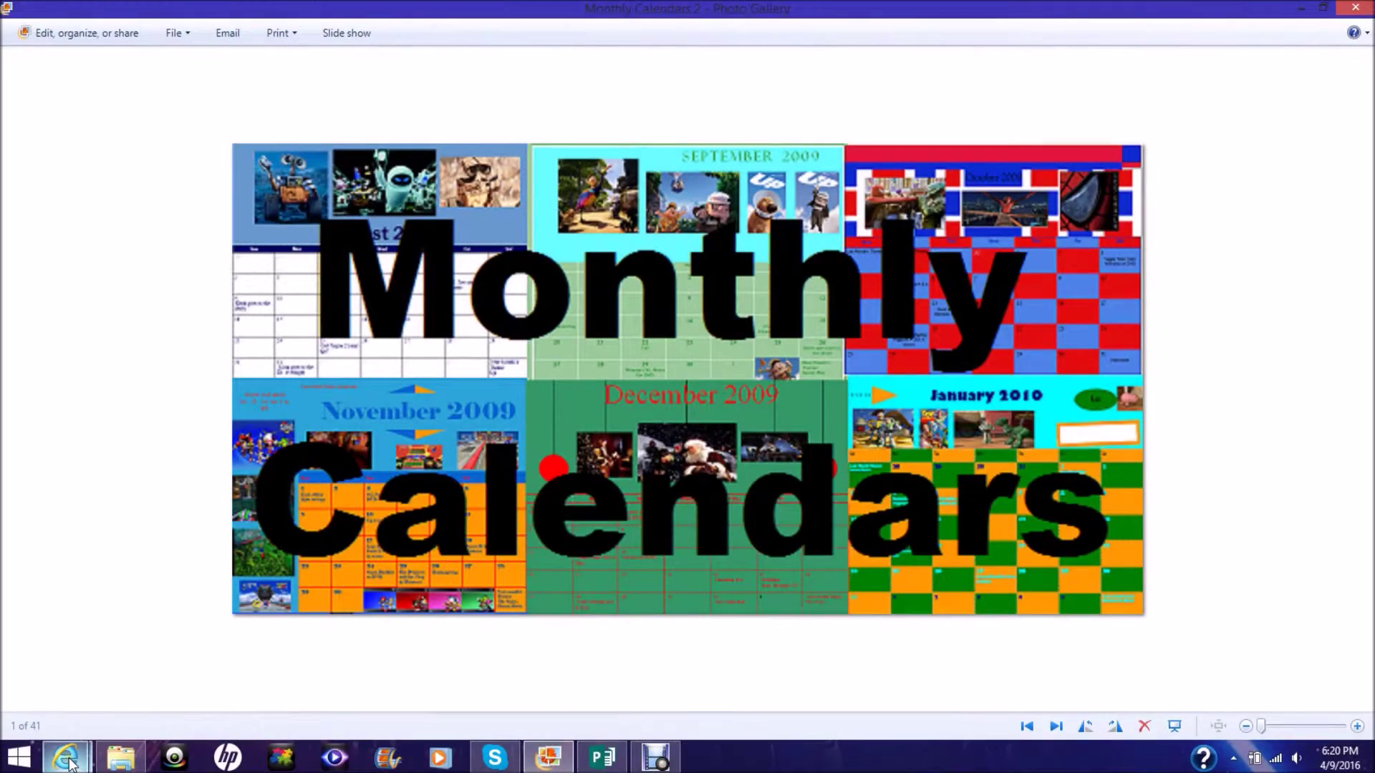
- Bring the YouTube upload window forward, then the Monthly Calendars collage in Photo Gallery
{"action": "mouse_move", "coordinate": [69, 765]}
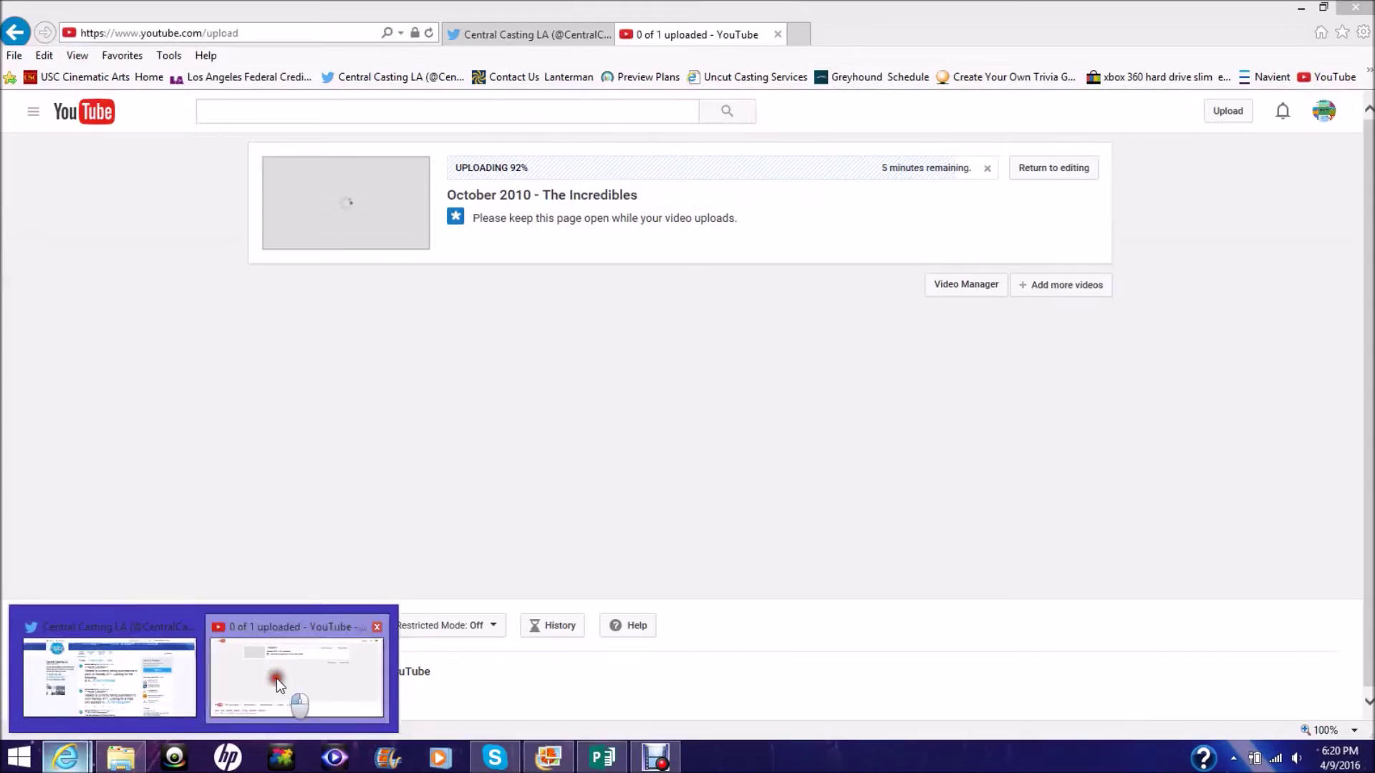
{"action": "left_click", "coordinate": [276, 678]}
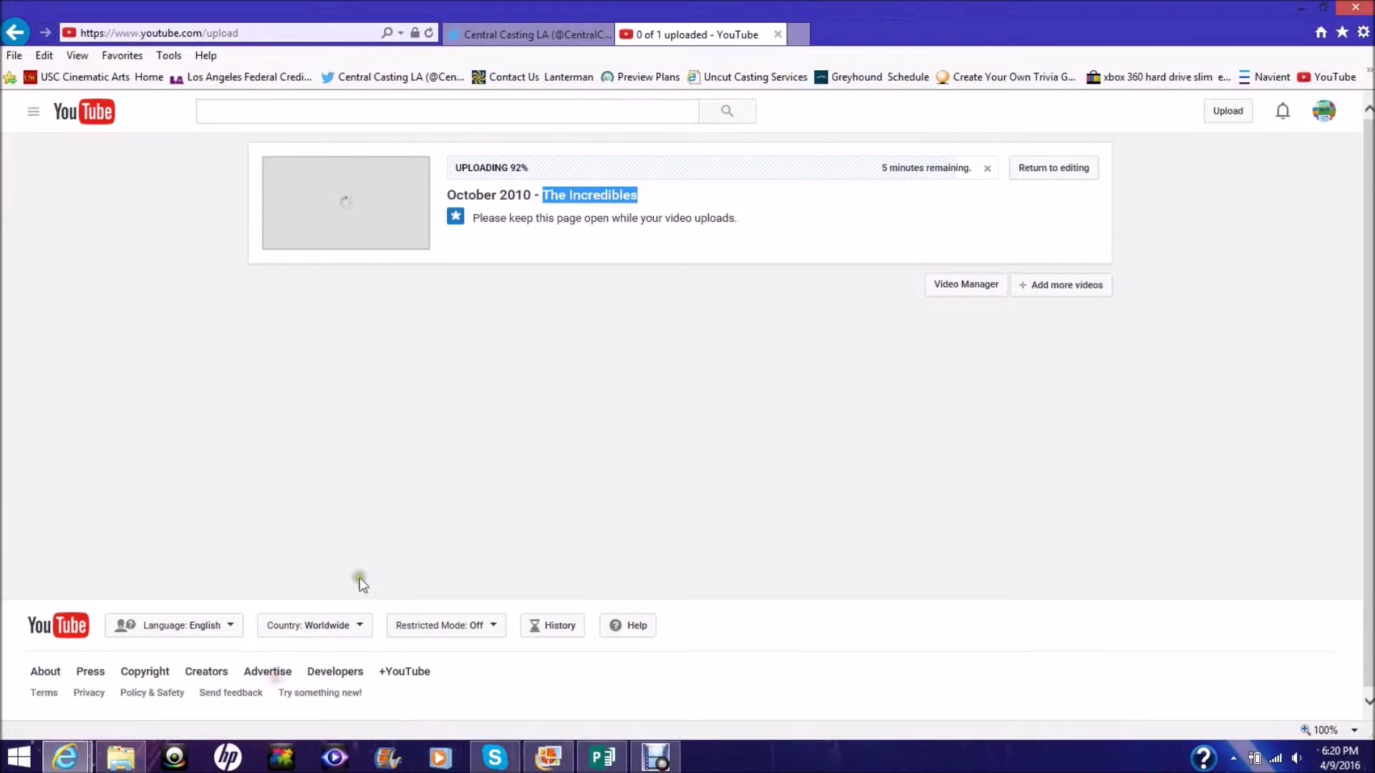
{"action": "mouse_move", "coordinate": [648, 764]}
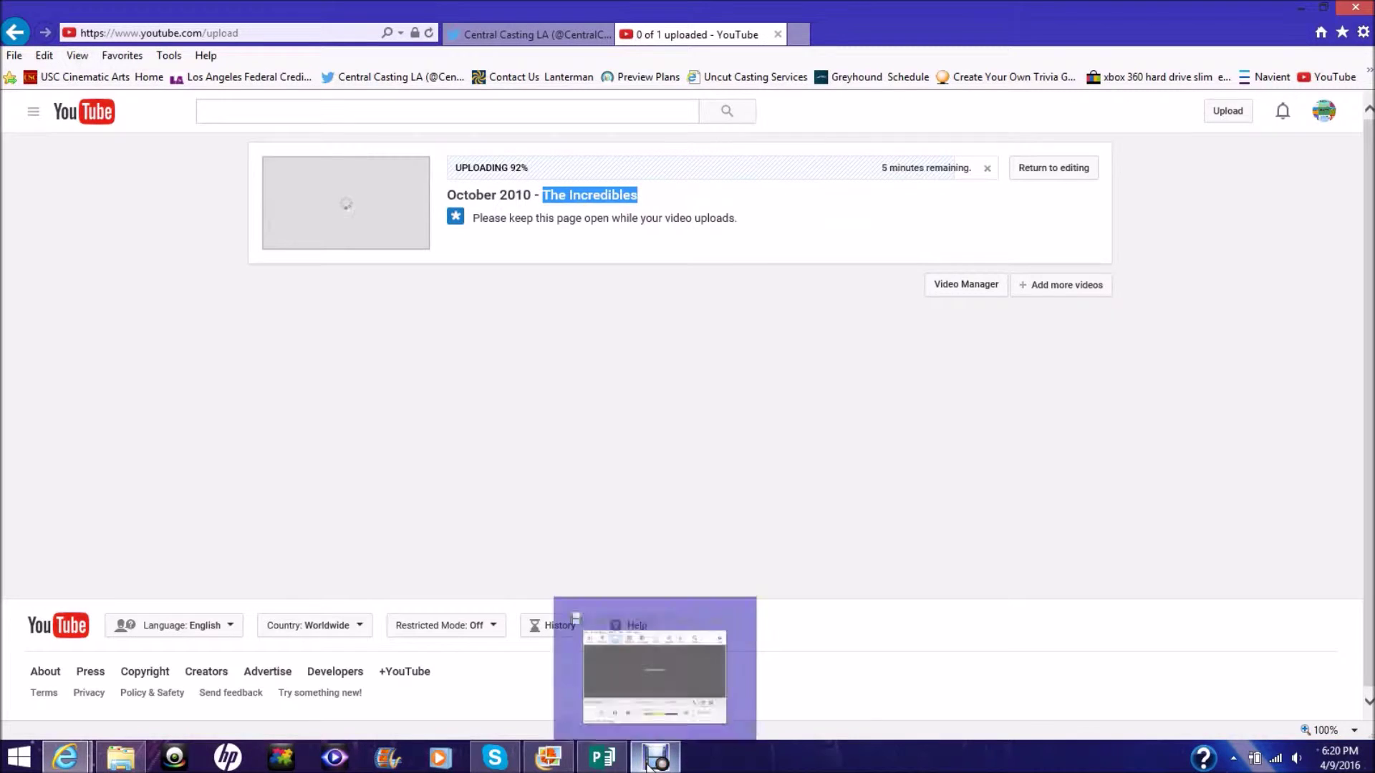
{"action": "left_click", "coordinate": [556, 763]}
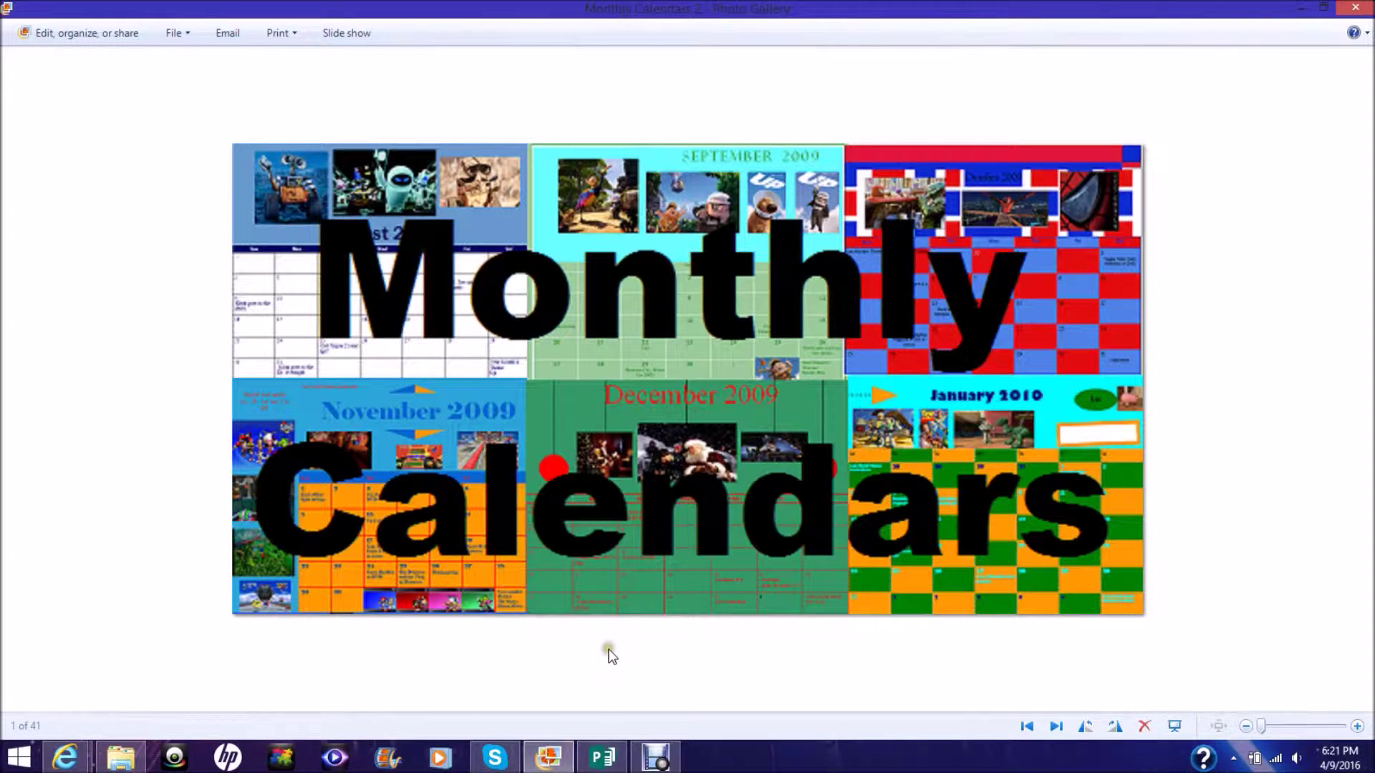
- Switch to November 2010.pub in Publisher from the taskbar
{"action": "left_click", "coordinate": [603, 759]}
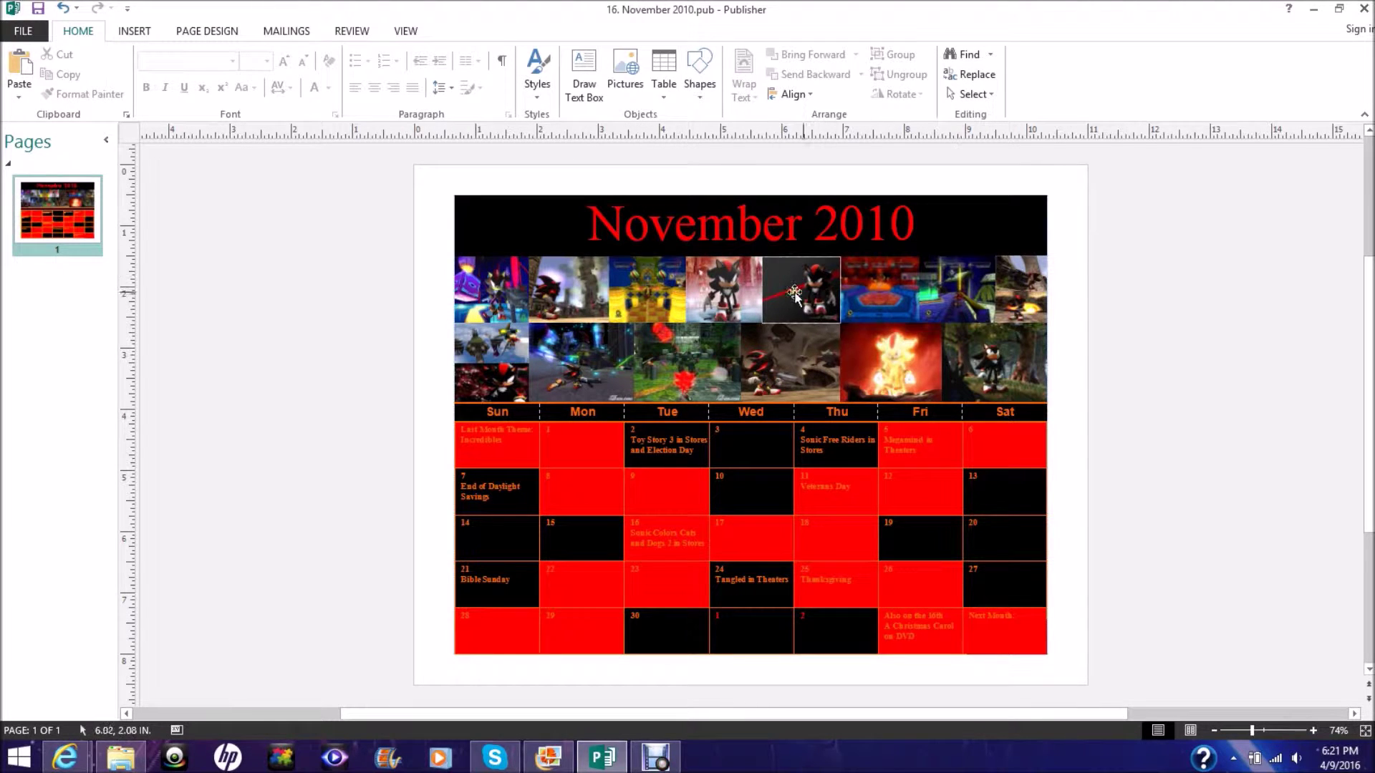
{"action": "left_click_drag", "start_coordinate": [1035, 292], "coordinate": [1030, 277]}
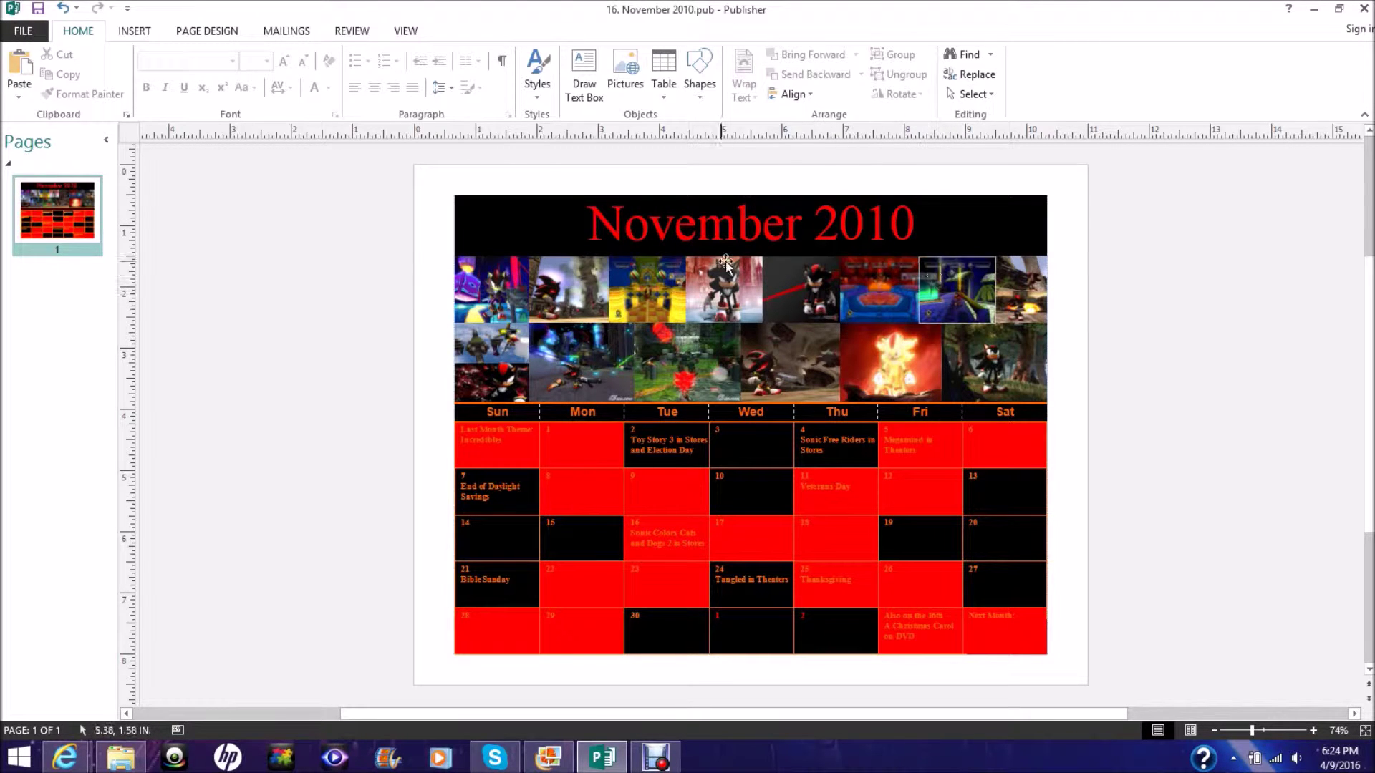
{"action": "left_click_drag", "start_coordinate": [795, 286], "coordinate": [1082, 286]}
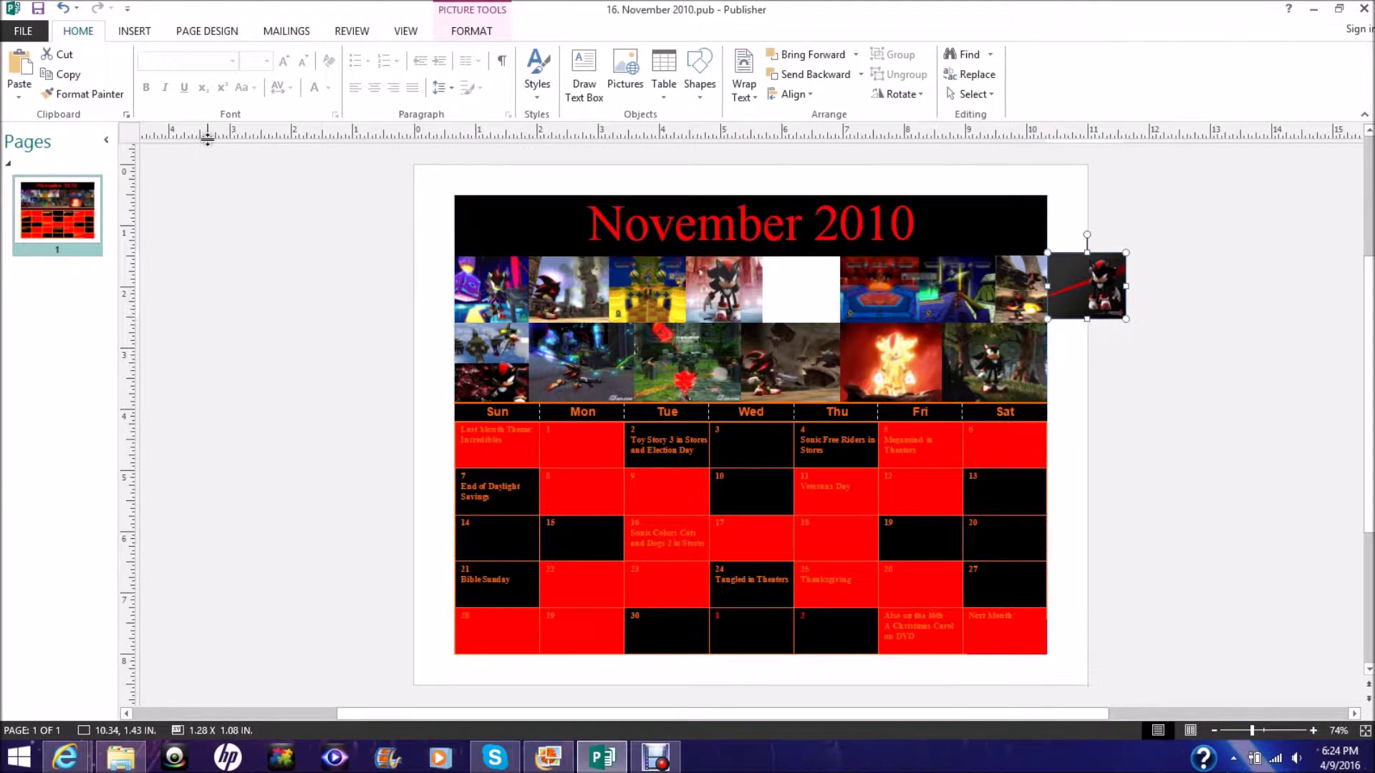
{"action": "left_click", "coordinate": [63, 8]}
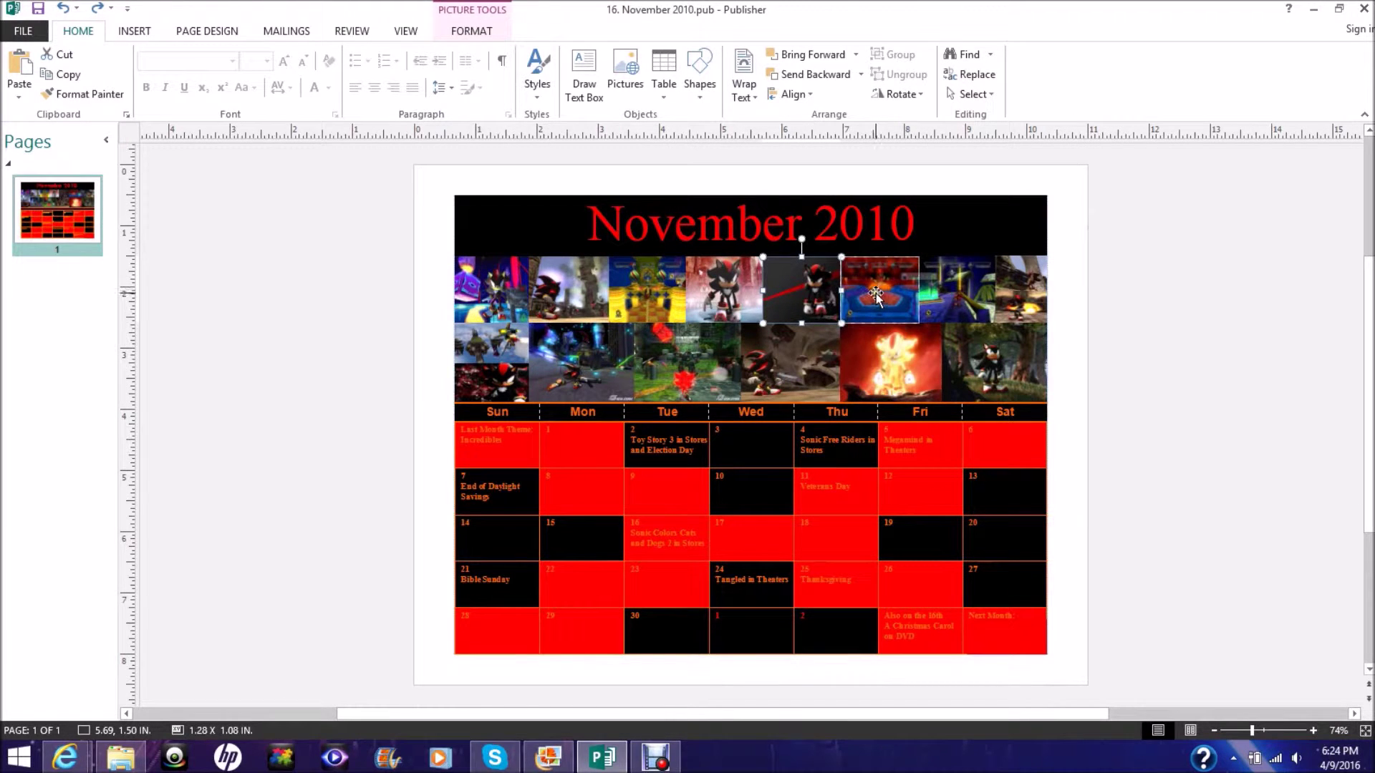
{"action": "left_click", "coordinate": [1092, 320]}
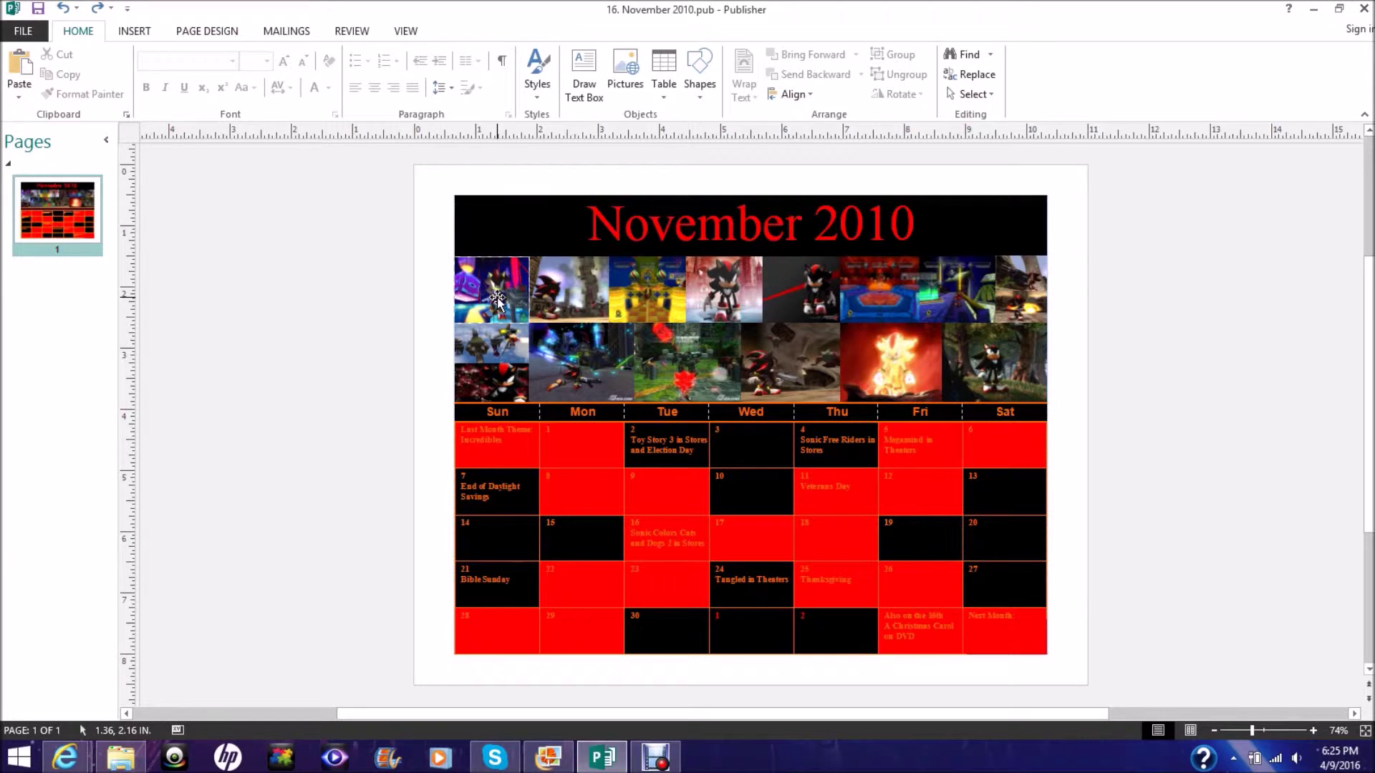
- Select the top-left Shadow picture and zoom the page view in repeatedly
{"action": "left_click", "coordinate": [497, 298]}
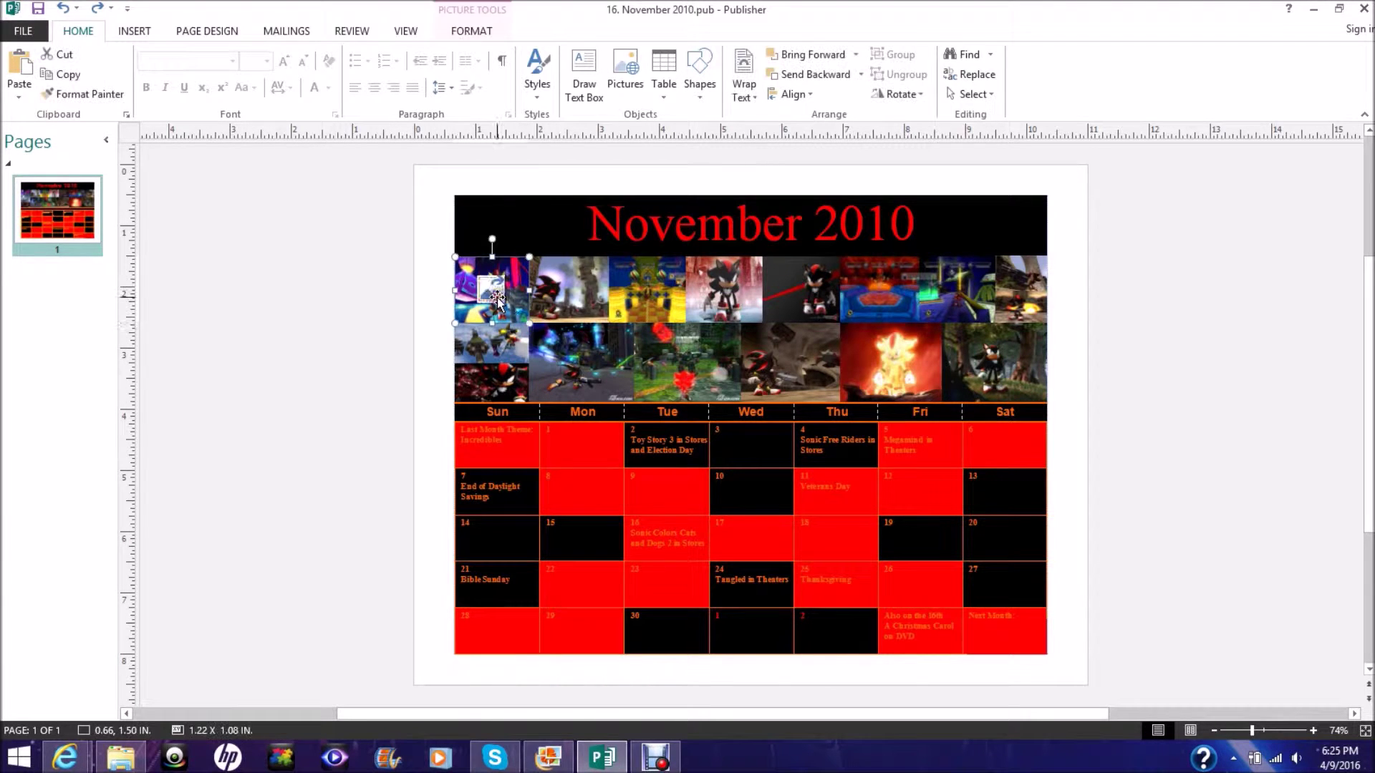
{"action": "left_click", "coordinate": [1317, 729]}
{"action": "left_click", "coordinate": [1317, 729]}
{"action": "left_click", "coordinate": [1317, 729]}
{"action": "left_click", "coordinate": [1317, 729]}
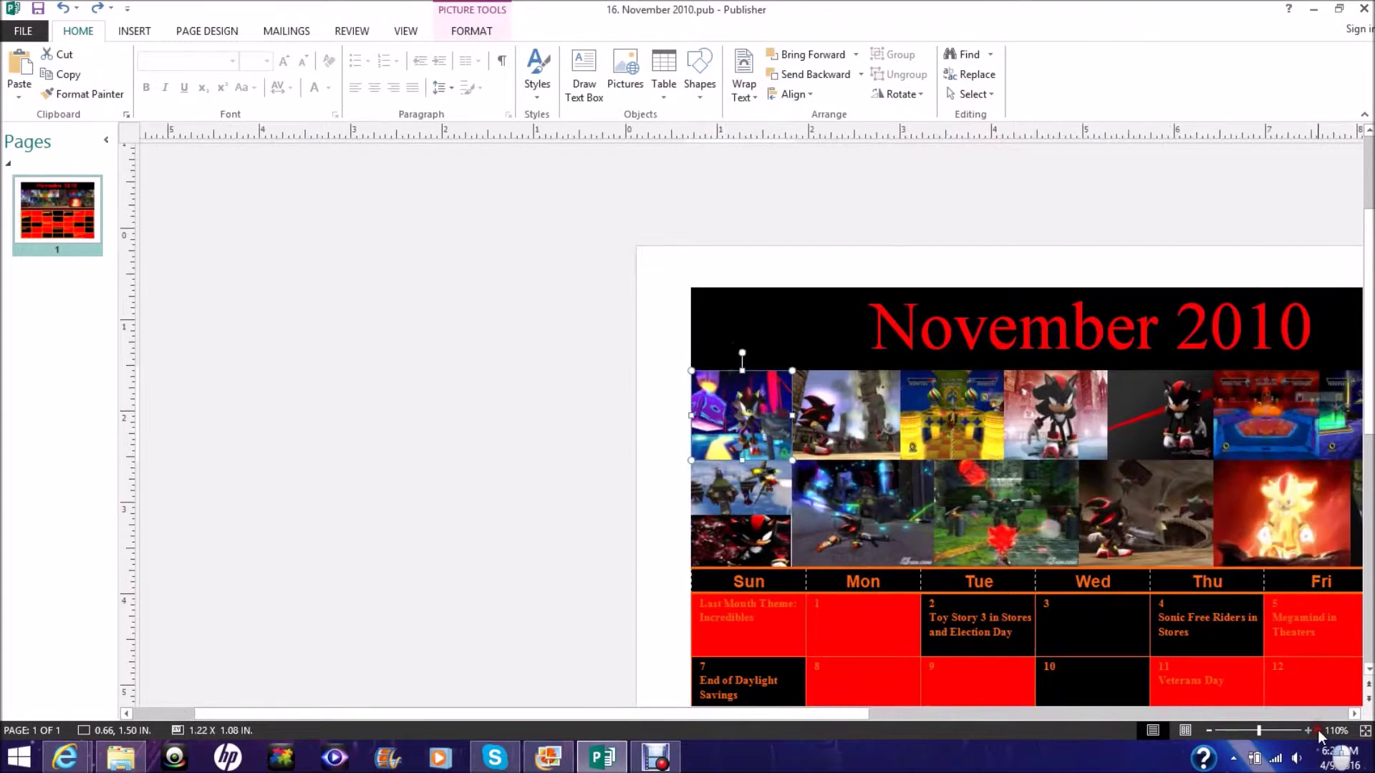
{"action": "left_click", "coordinate": [1317, 729]}
{"action": "left_click", "coordinate": [1317, 729]}
{"action": "left_click", "coordinate": [1318, 729]}
{"action": "left_click", "coordinate": [1317, 729]}
{"action": "left_click", "coordinate": [1318, 731]}
{"action": "left_click", "coordinate": [1317, 730]}
{"action": "left_click", "coordinate": [1318, 730]}
{"action": "left_click", "coordinate": [1318, 730]}
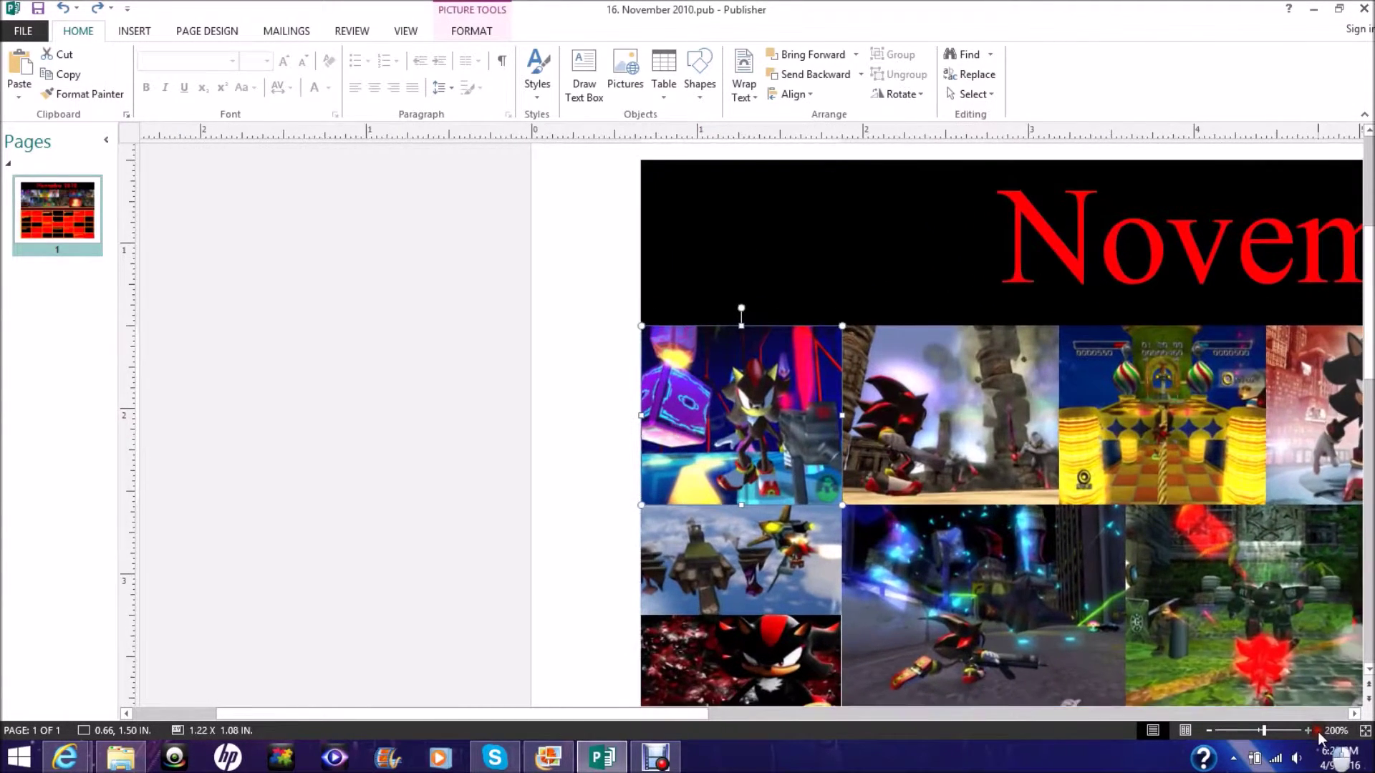
{"action": "left_click", "coordinate": [1318, 732]}
{"action": "left_click", "coordinate": [1318, 732]}
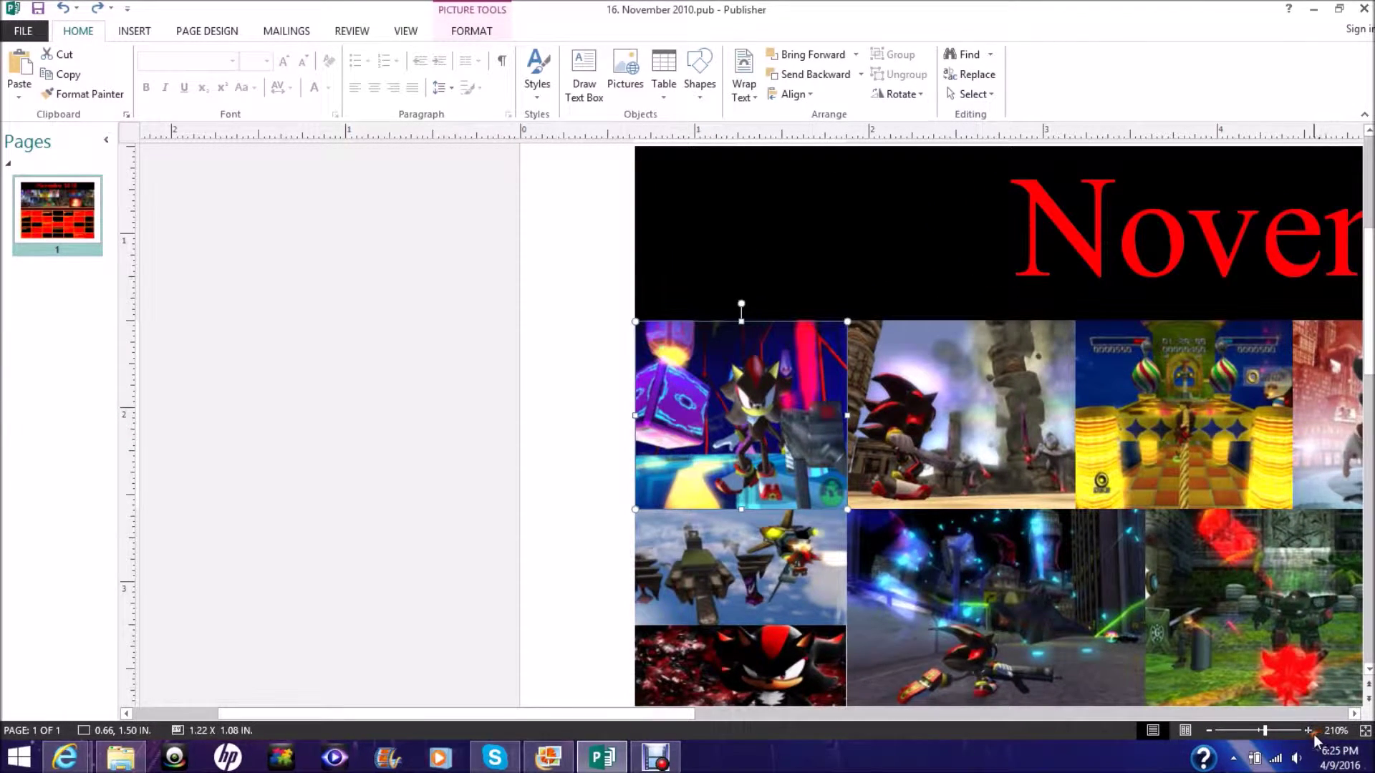
{"action": "left_click", "coordinate": [1311, 731]}
{"action": "left_click", "coordinate": [1312, 731]}
{"action": "left_click", "coordinate": [1311, 730]}
{"action": "left_click", "coordinate": [1311, 731]}
{"action": "left_click", "coordinate": [1311, 730]}
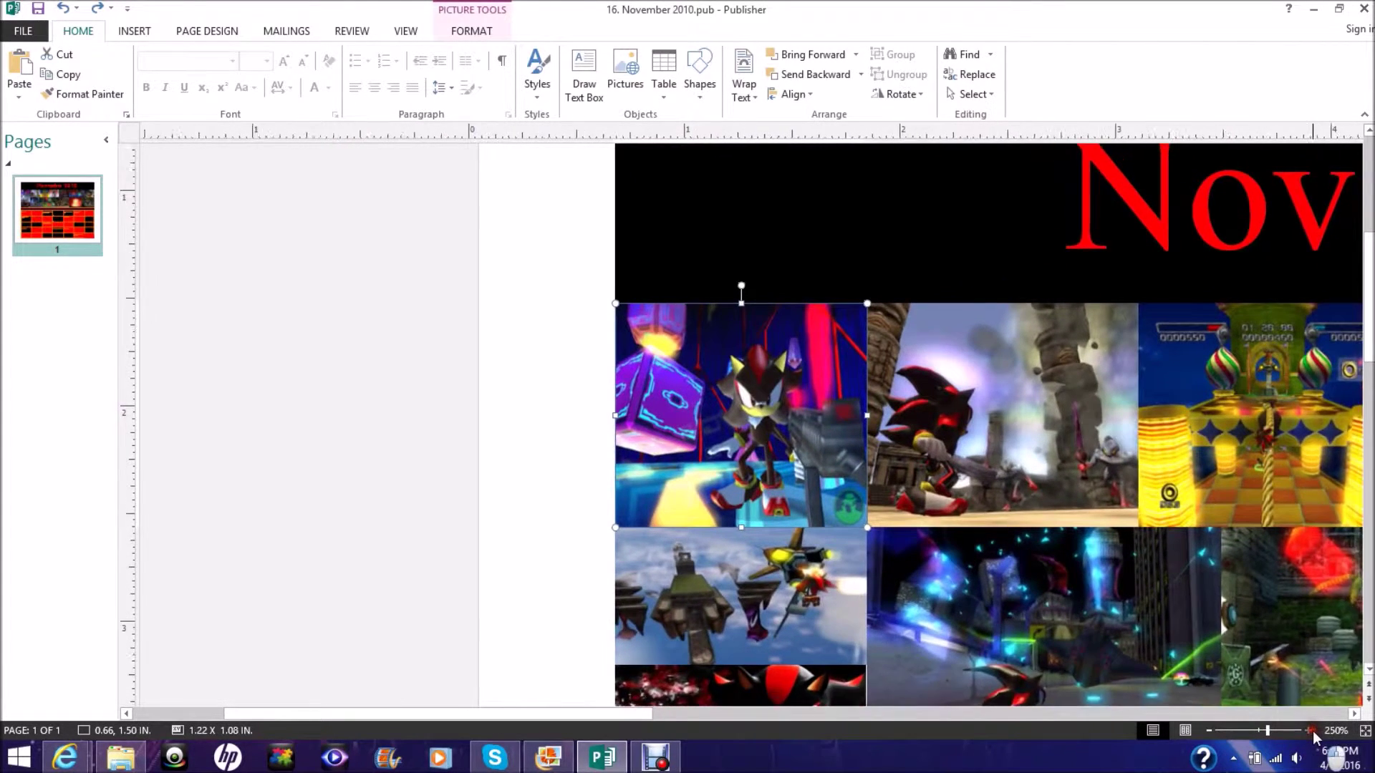
{"action": "left_click", "coordinate": [1311, 730]}
{"action": "left_click", "coordinate": [1311, 731]}
- Settle the zoom at 506% and pan along the photo row
{"action": "left_click", "coordinate": [1271, 732]}
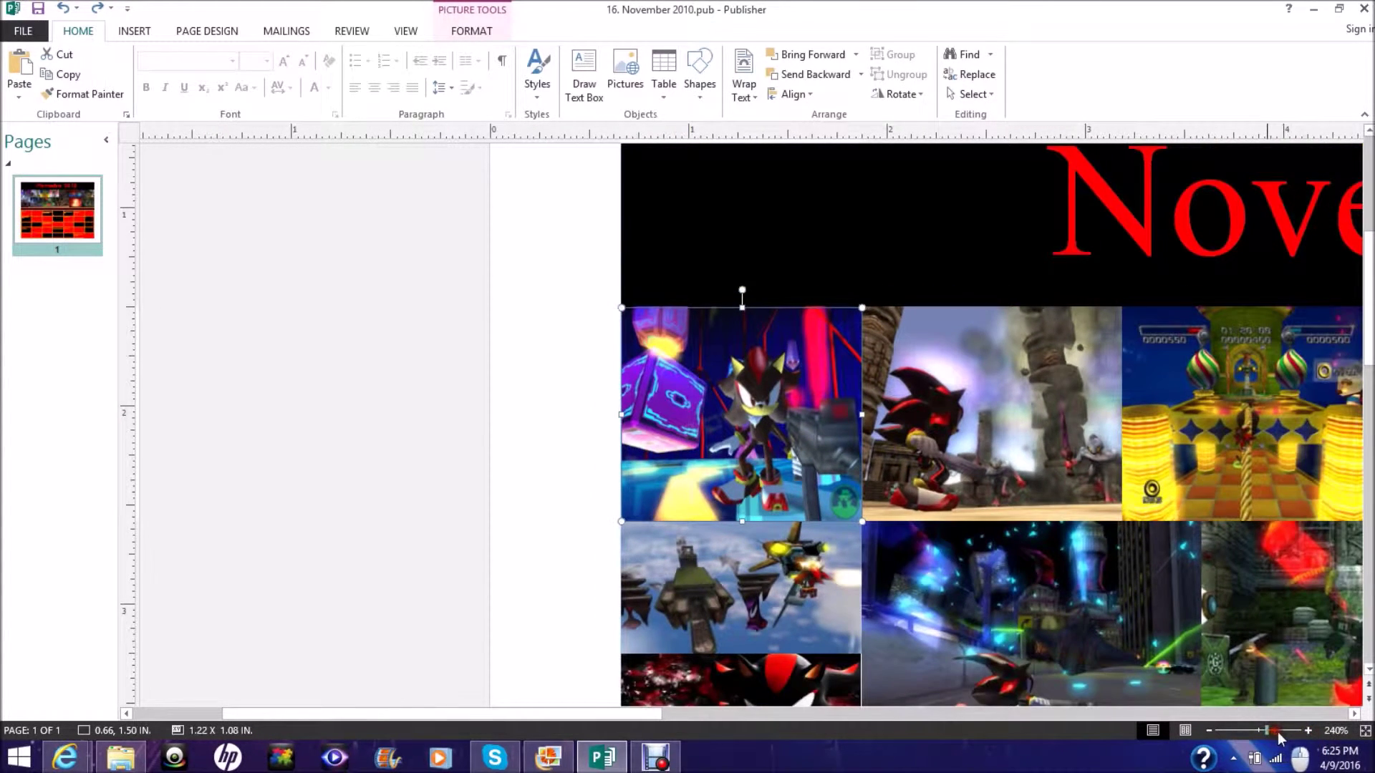
{"action": "left_click", "coordinate": [1280, 731]}
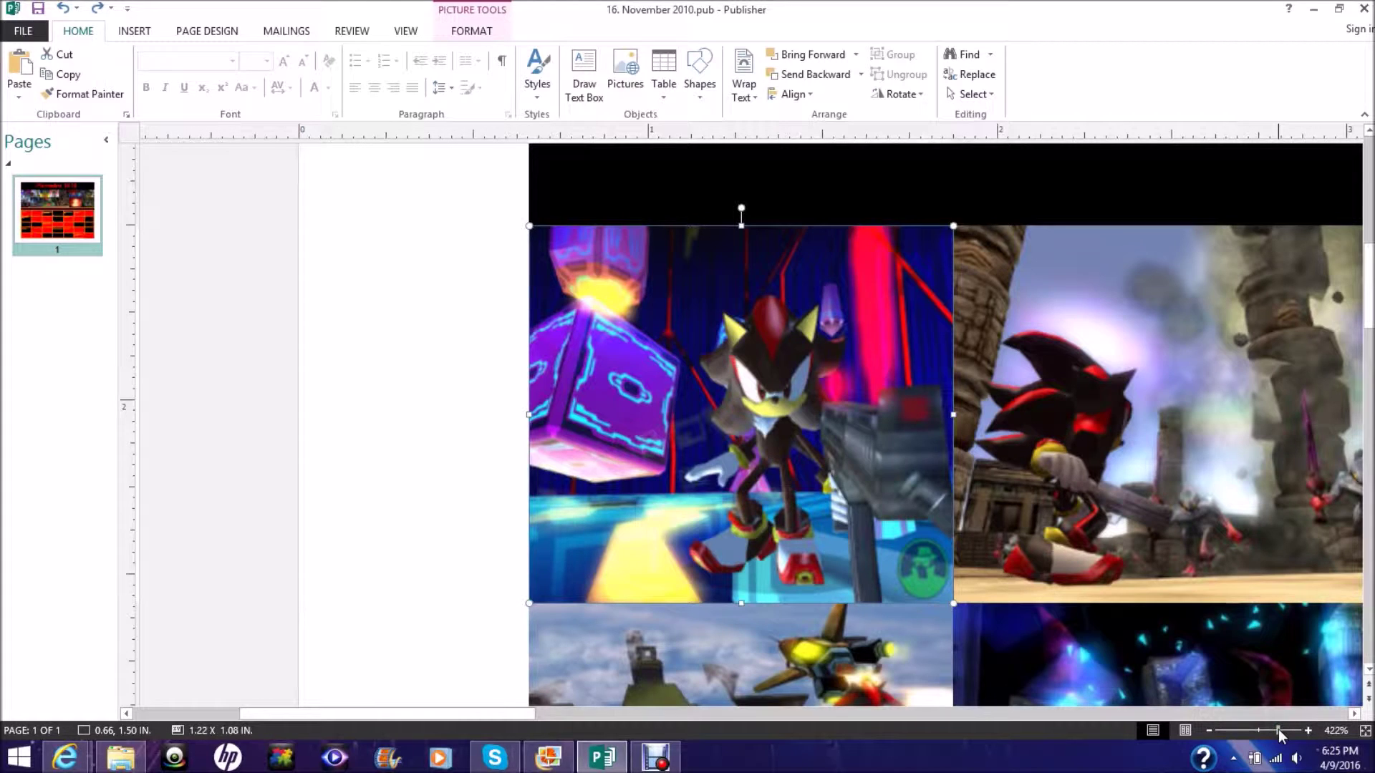
{"action": "left_click_drag", "start_coordinate": [1278, 729], "coordinate": [1282, 729]}
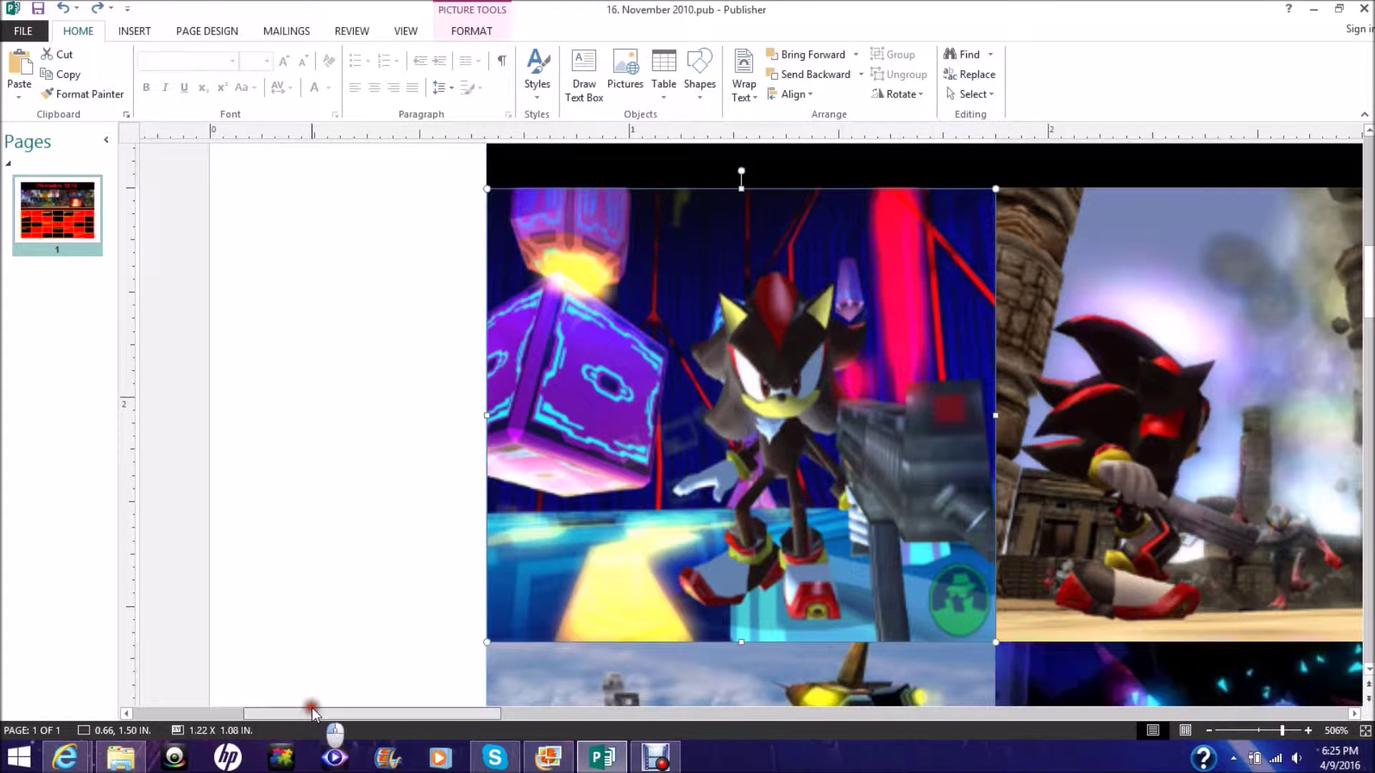
{"action": "left_click_drag", "start_coordinate": [312, 713], "coordinate": [426, 712]}
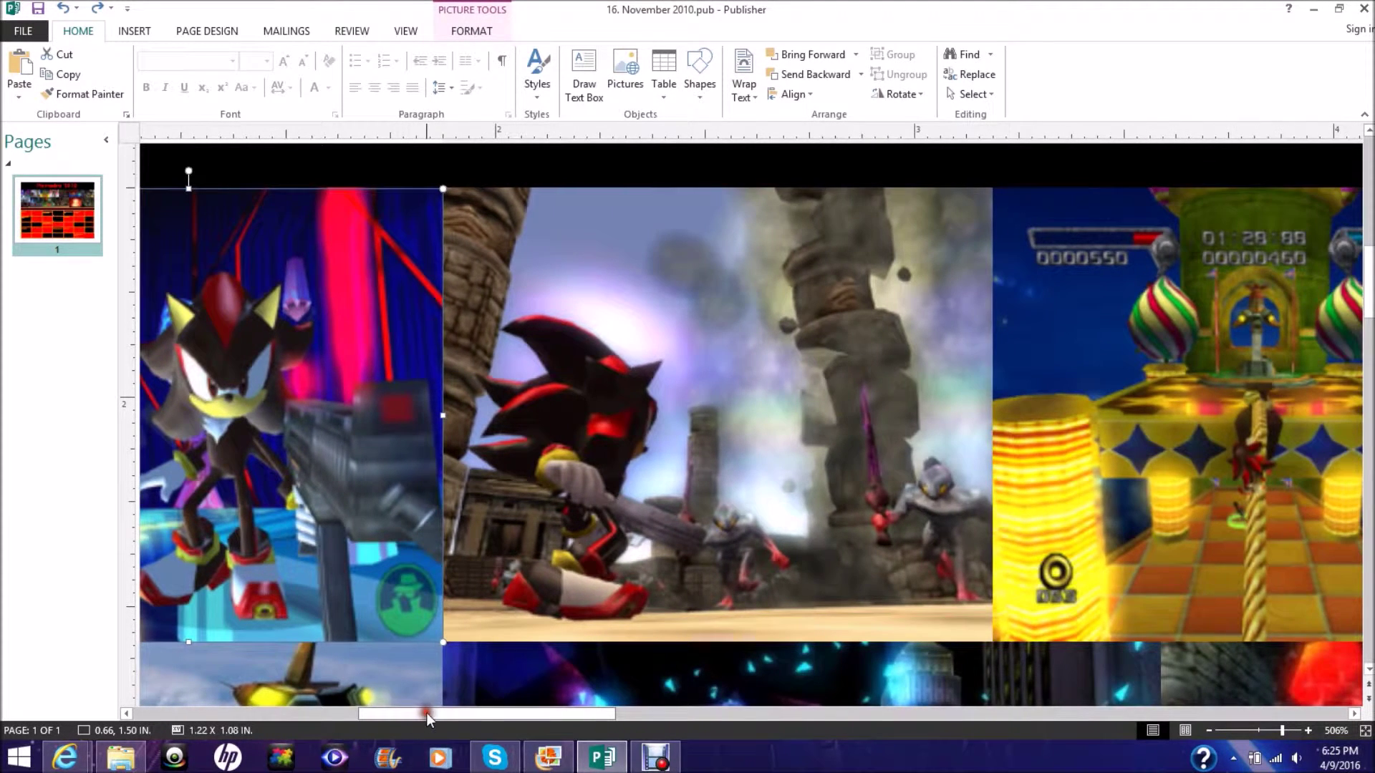
- Select the second picture in the row, the Shadow ruins battle
{"action": "left_click", "coordinate": [824, 379]}
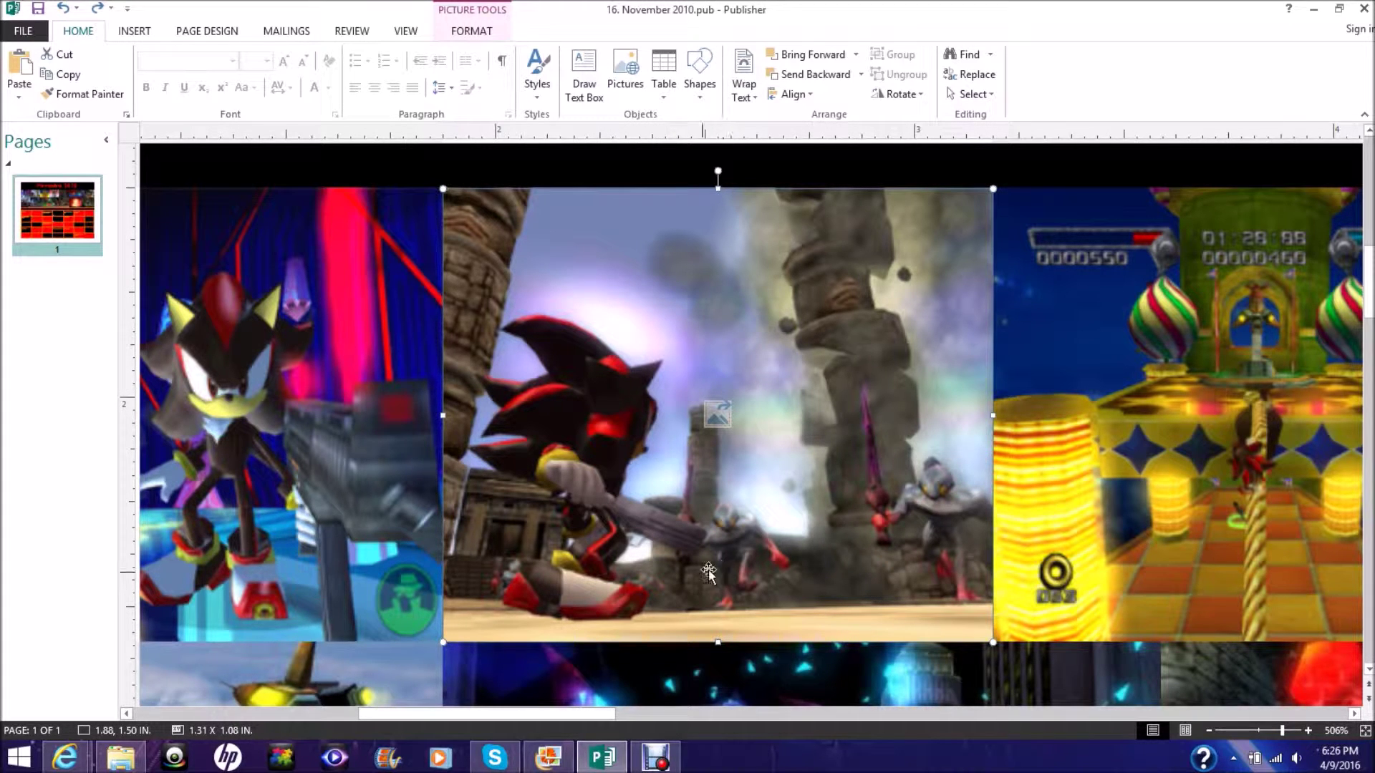
- Pan right and select the yellow checkered game-stage picture
{"action": "left_click_drag", "start_coordinate": [484, 715], "coordinate": [581, 708]}
{"action": "left_click", "coordinate": [758, 464]}
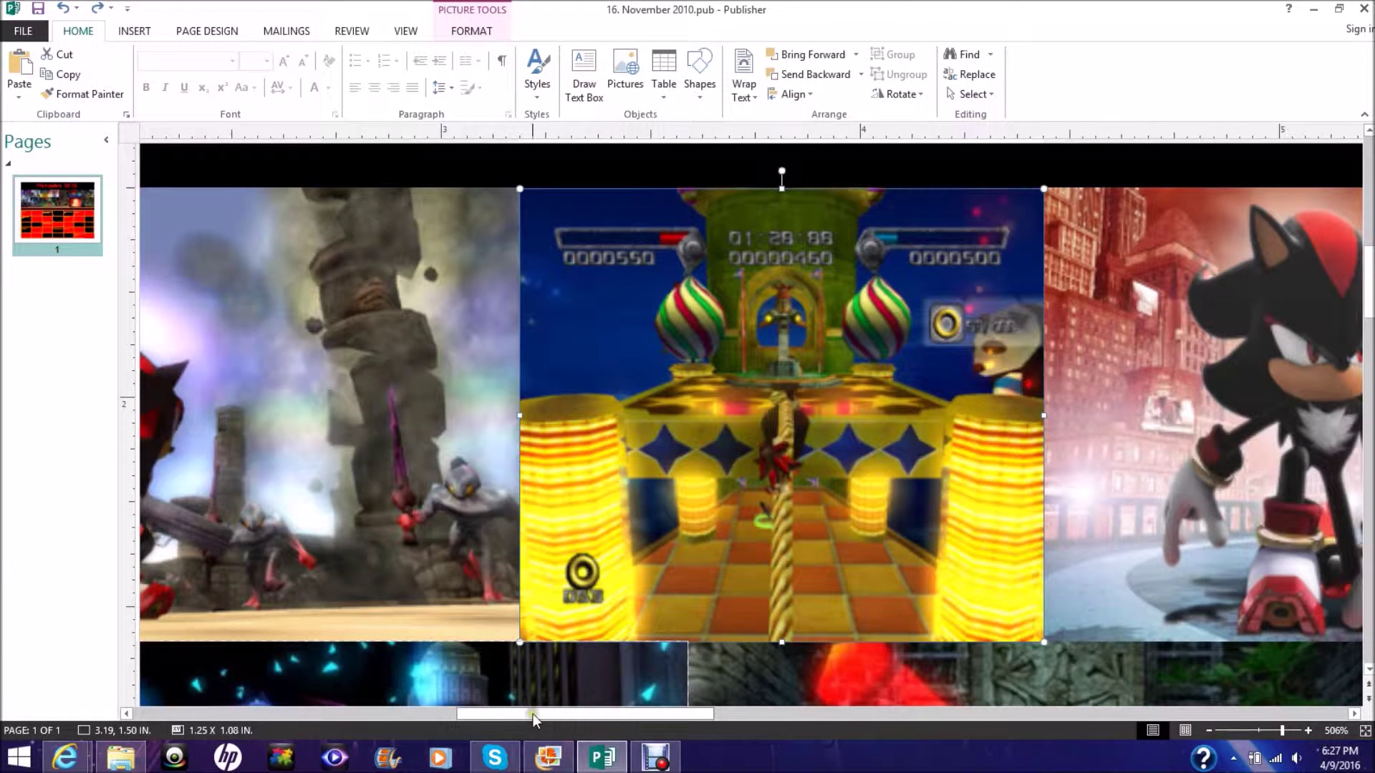
- Pan right, select the Shadow portrait in the red city, and continue panning
{"action": "left_click_drag", "start_coordinate": [534, 715], "coordinate": [634, 713]}
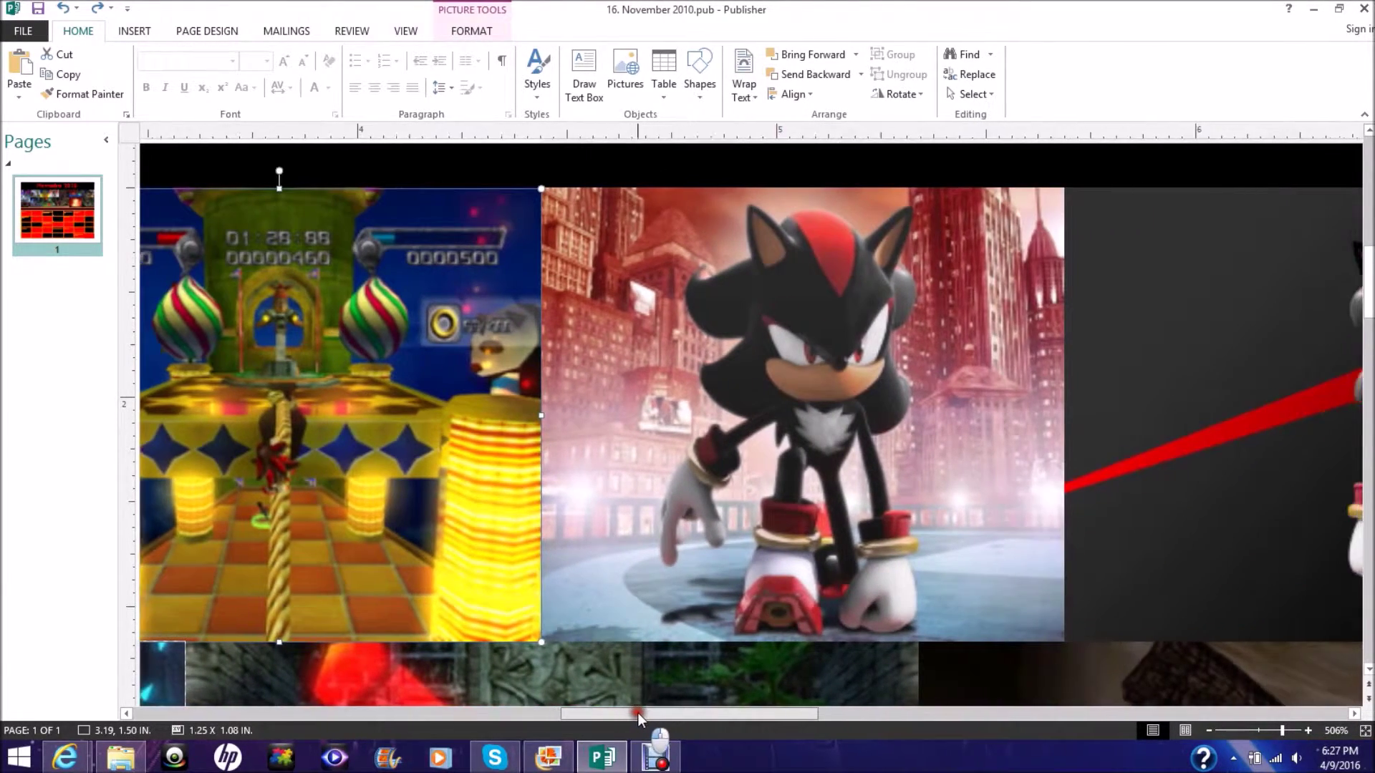
{"action": "left_click_drag", "start_coordinate": [637, 712], "coordinate": [648, 712]}
{"action": "left_click", "coordinate": [738, 383]}
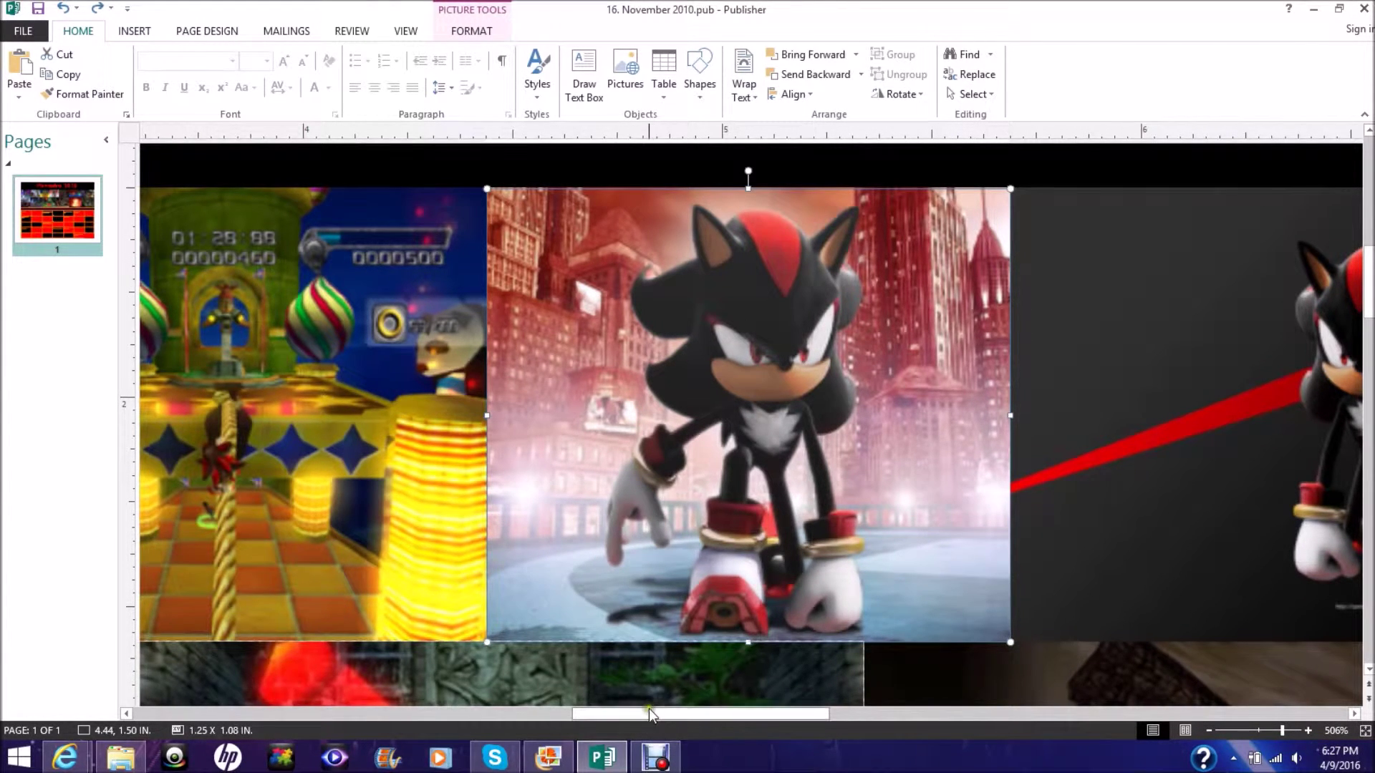
{"action": "left_click_drag", "start_coordinate": [650, 713], "coordinate": [723, 714]}
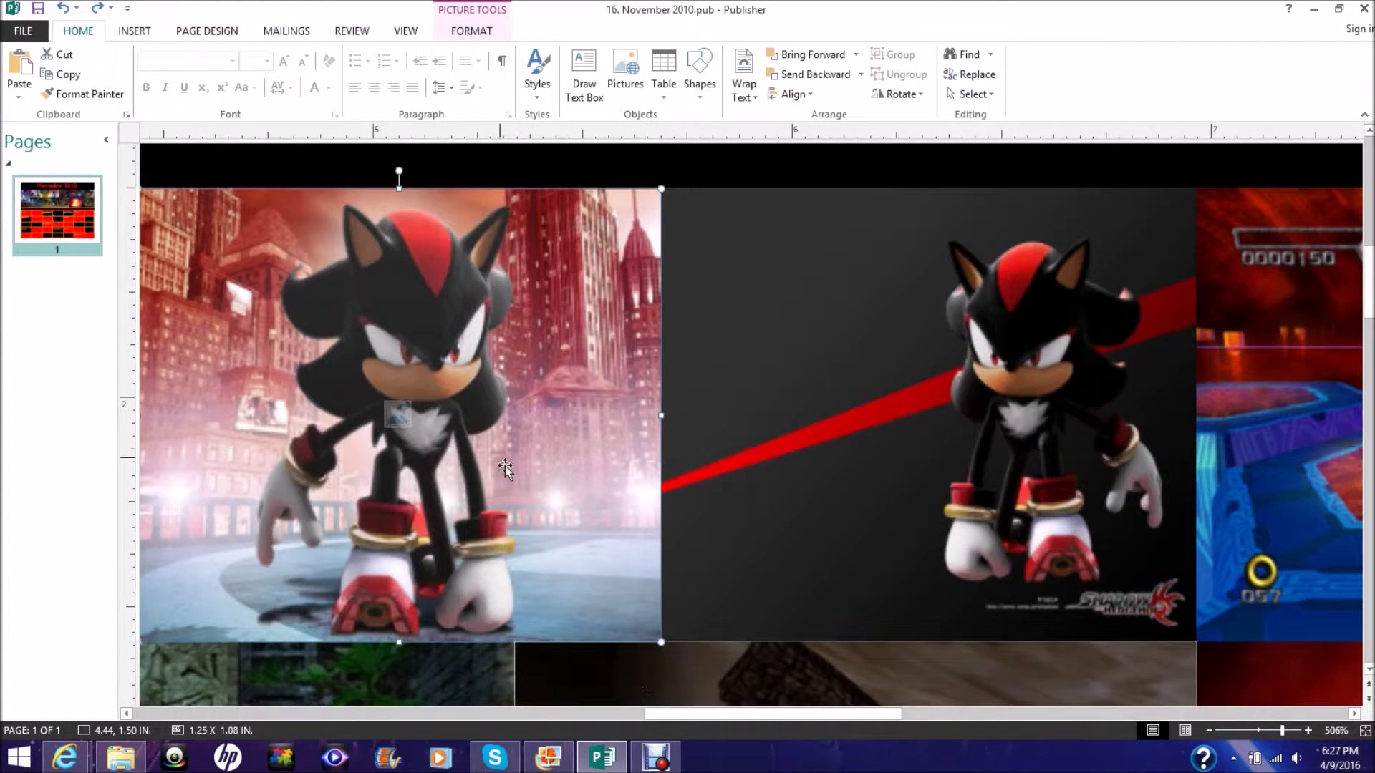
- Select the red-beam Shadow picture and the red arena screenshot, panning right past them
{"action": "left_click", "coordinate": [885, 406]}
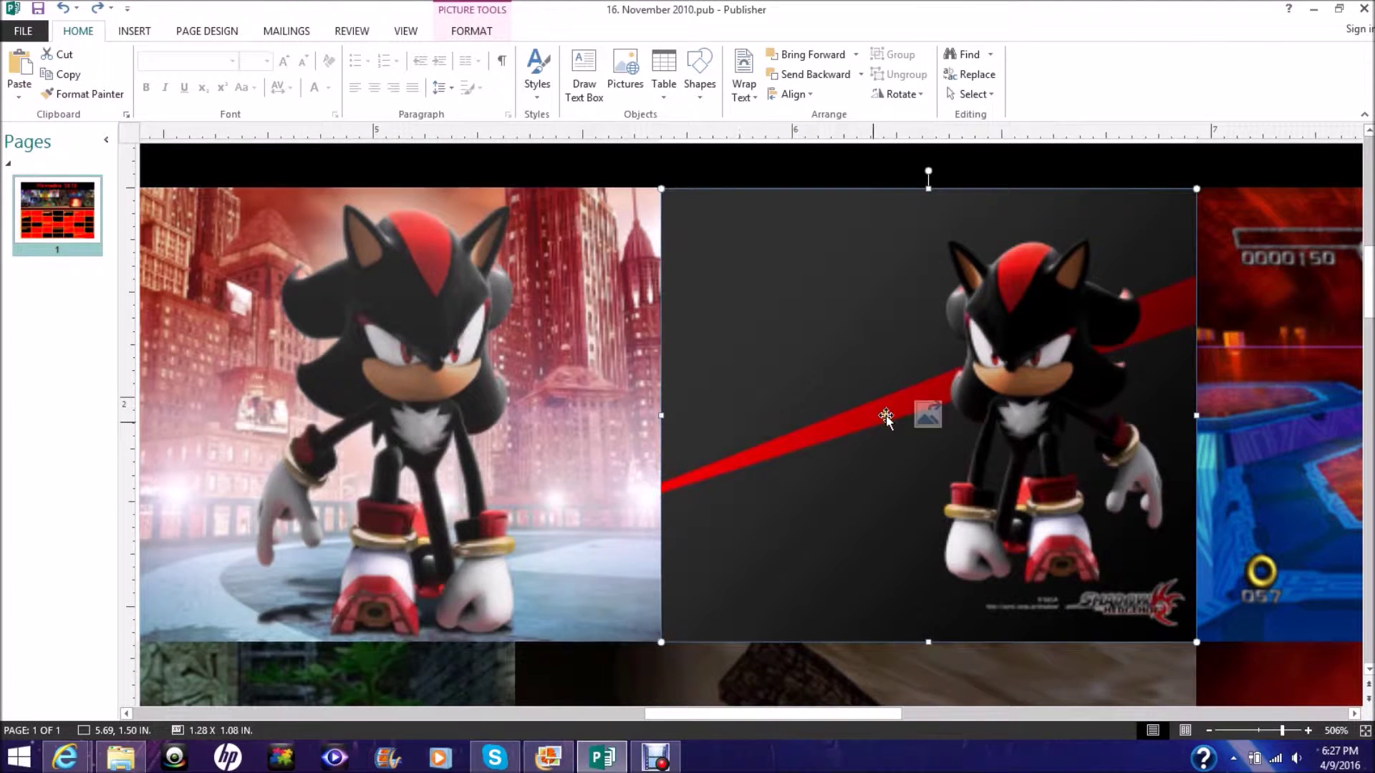
{"action": "left_click_drag", "start_coordinate": [687, 714], "coordinate": [822, 713]}
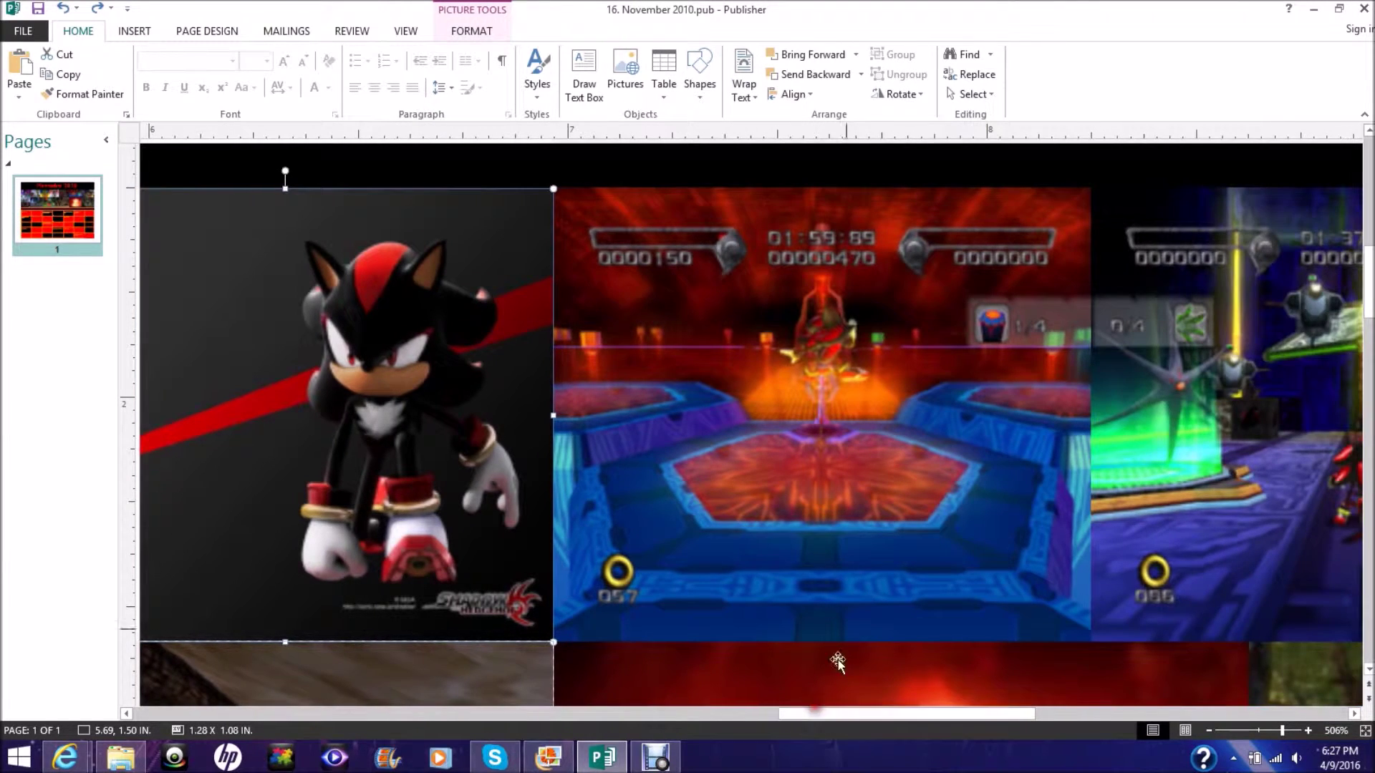
{"action": "left_click", "coordinate": [886, 499]}
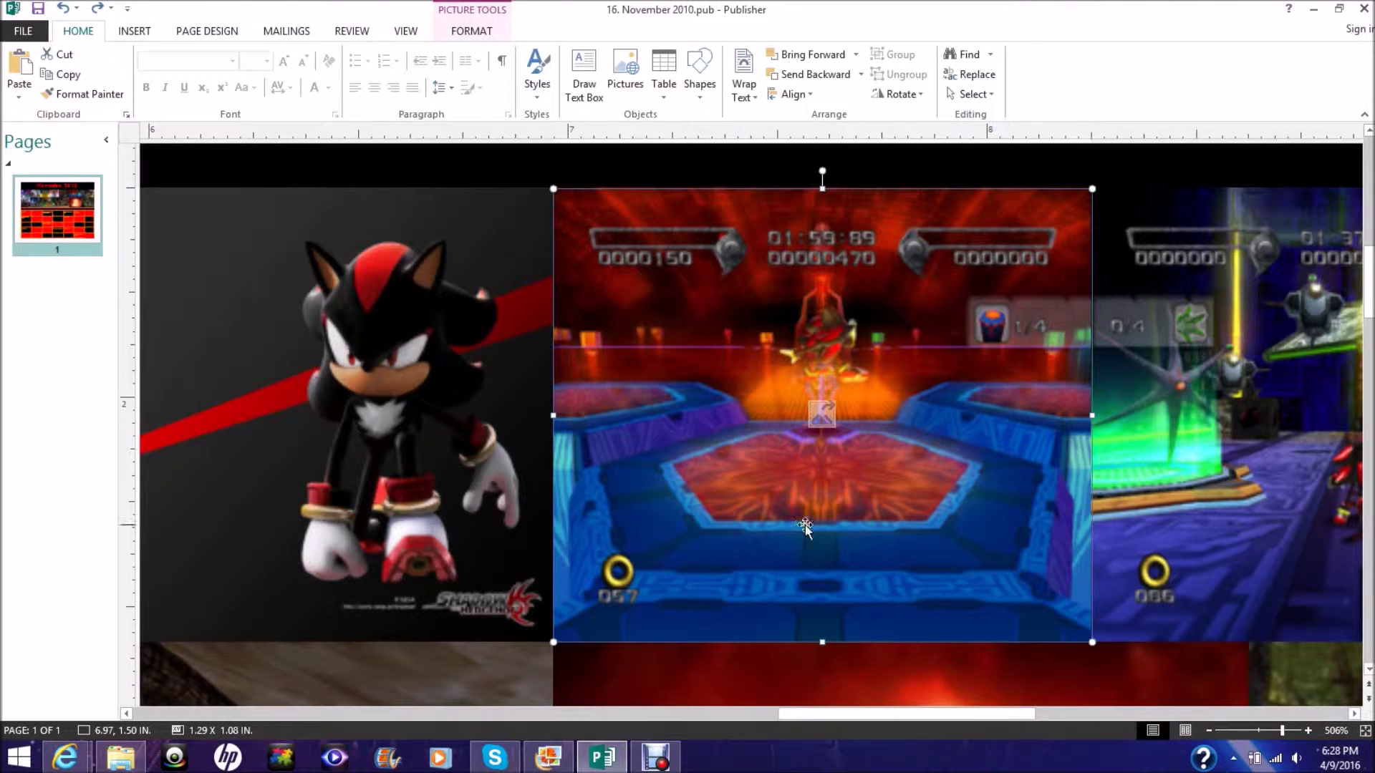
{"action": "left_click_drag", "start_coordinate": [856, 715], "coordinate": [961, 711]}
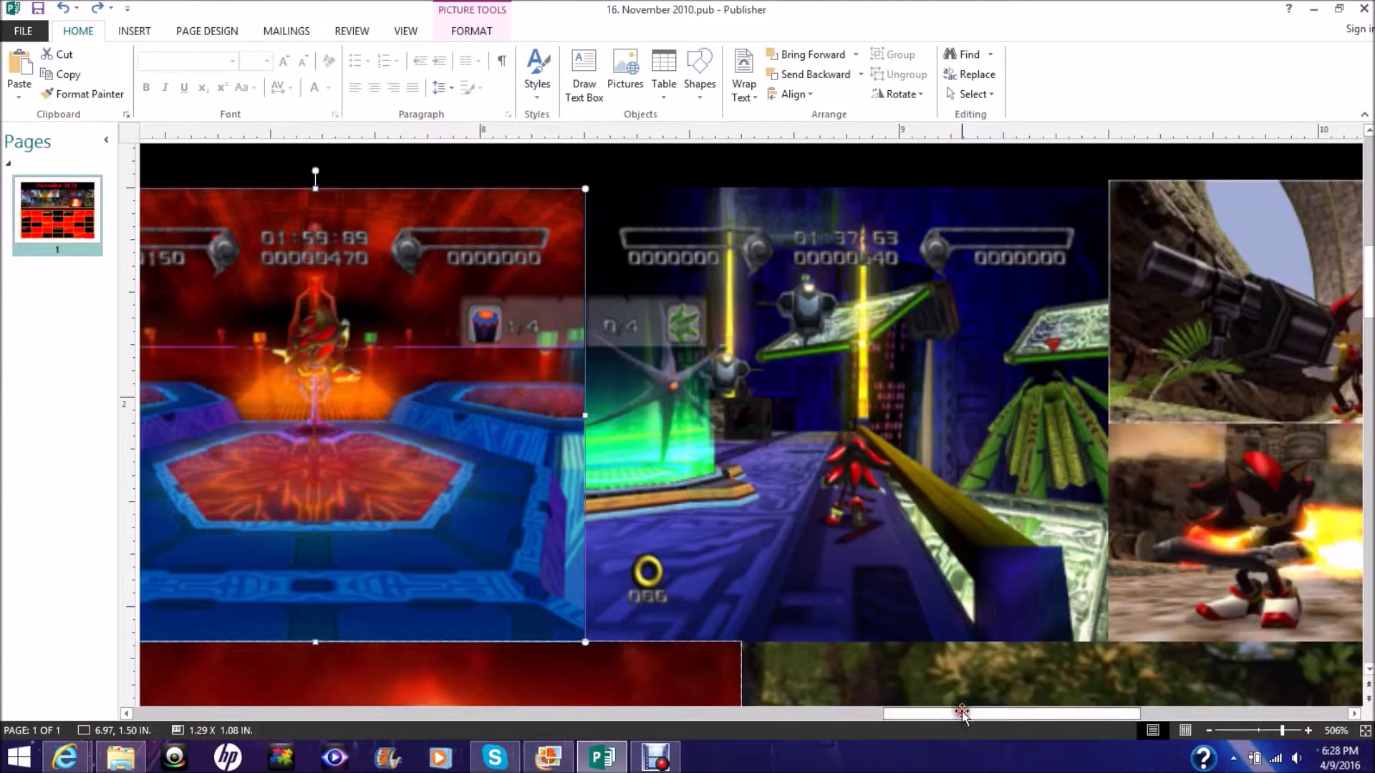
{"action": "left_click", "coordinate": [965, 453]}
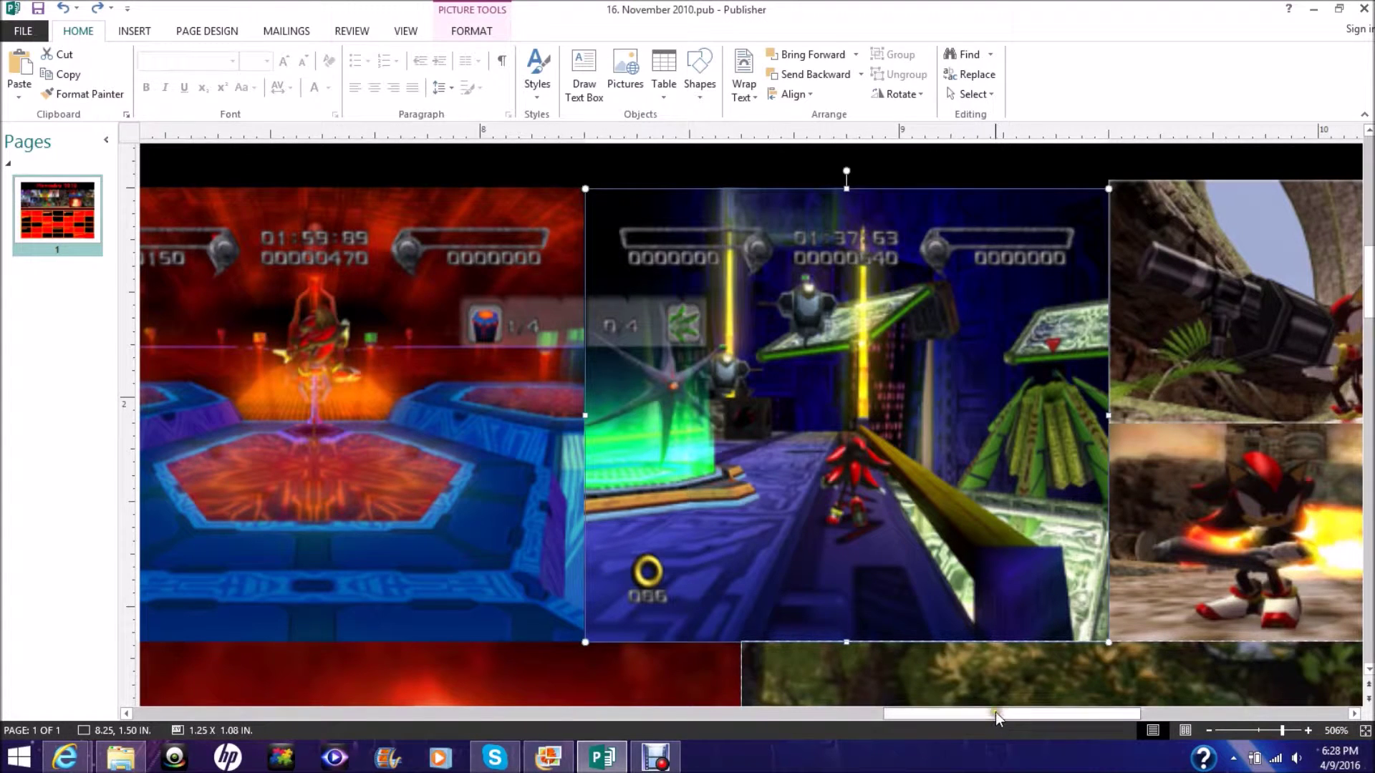
{"action": "left_click_drag", "start_coordinate": [996, 712], "coordinate": [1076, 711]}
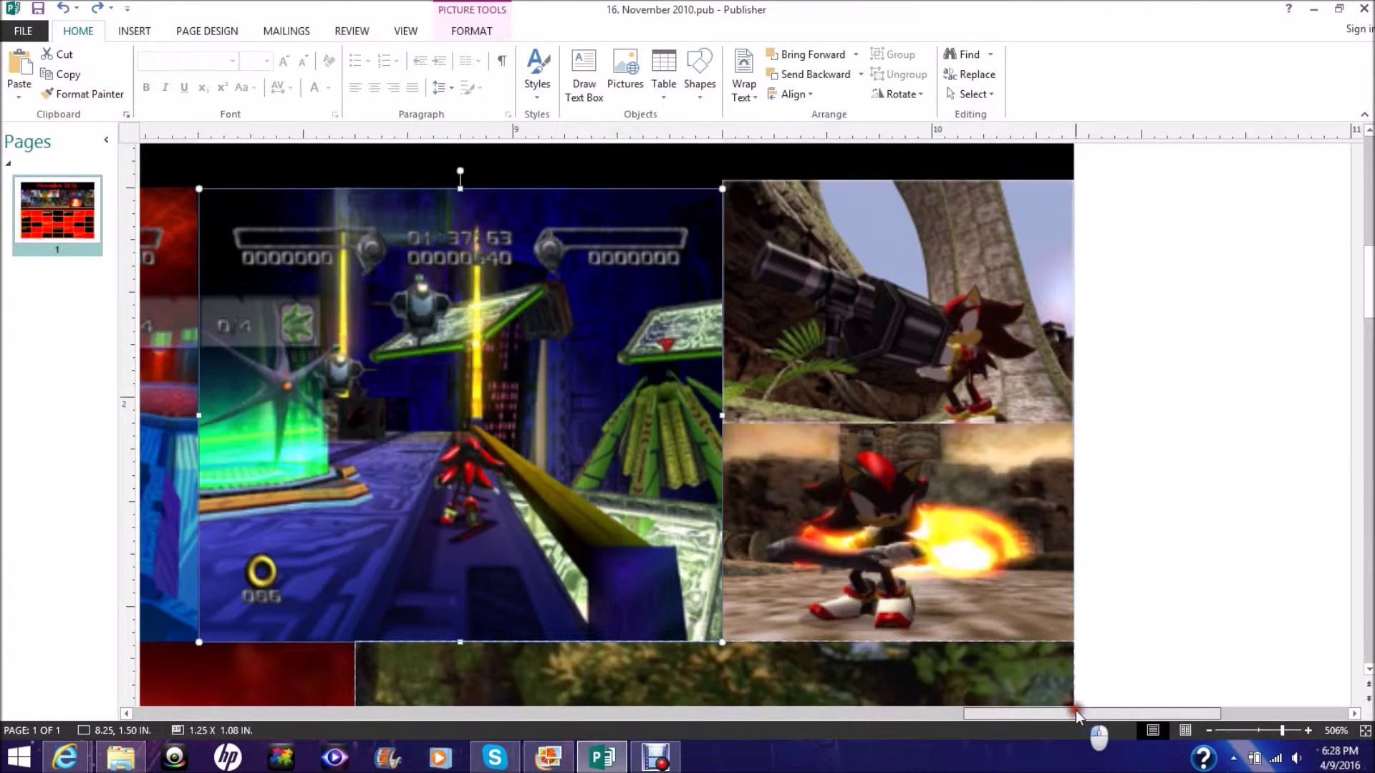
- Select the upper-right picture of Shadow with the cannon
{"action": "left_click", "coordinate": [929, 308]}
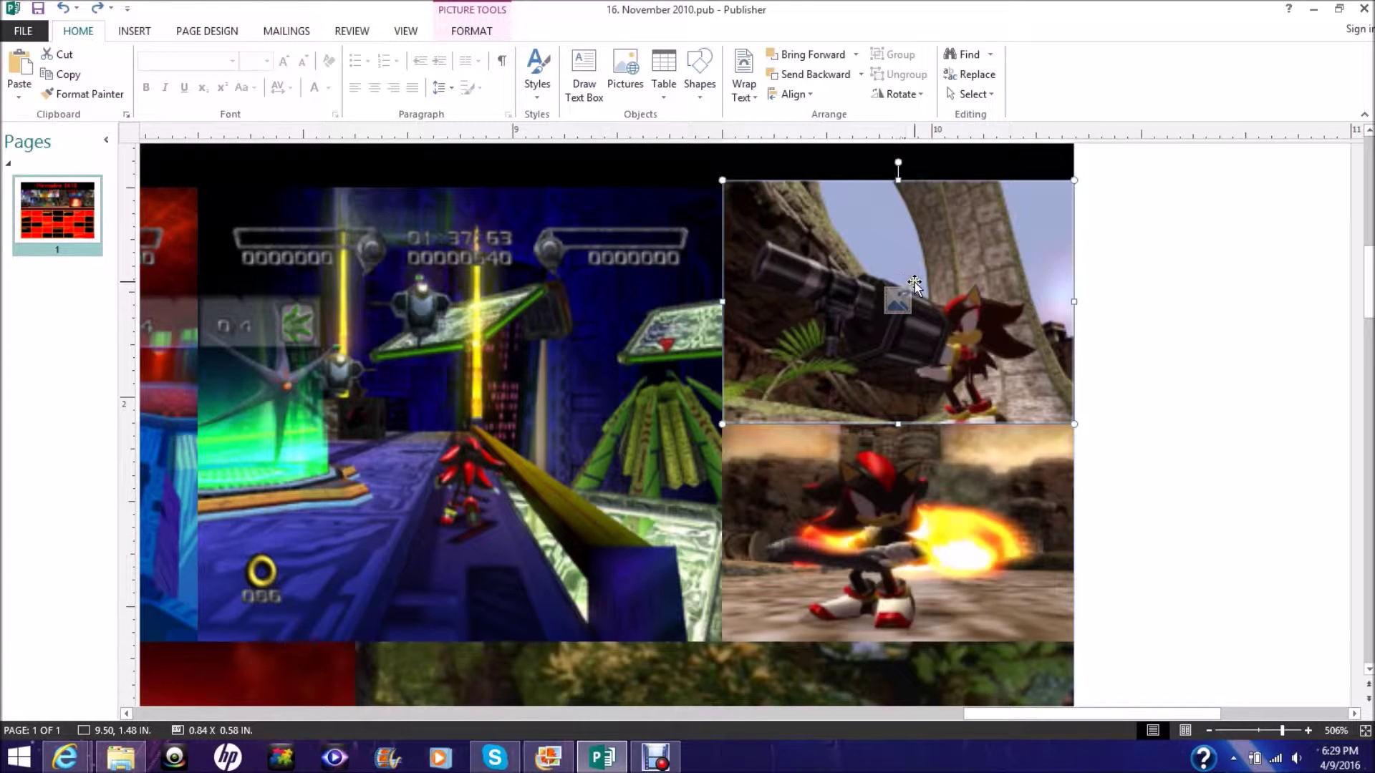
- Select the firing and cannon pictures, then the lower row's red Shadow close-up and sky fortress
{"action": "left_click", "coordinate": [888, 542]}
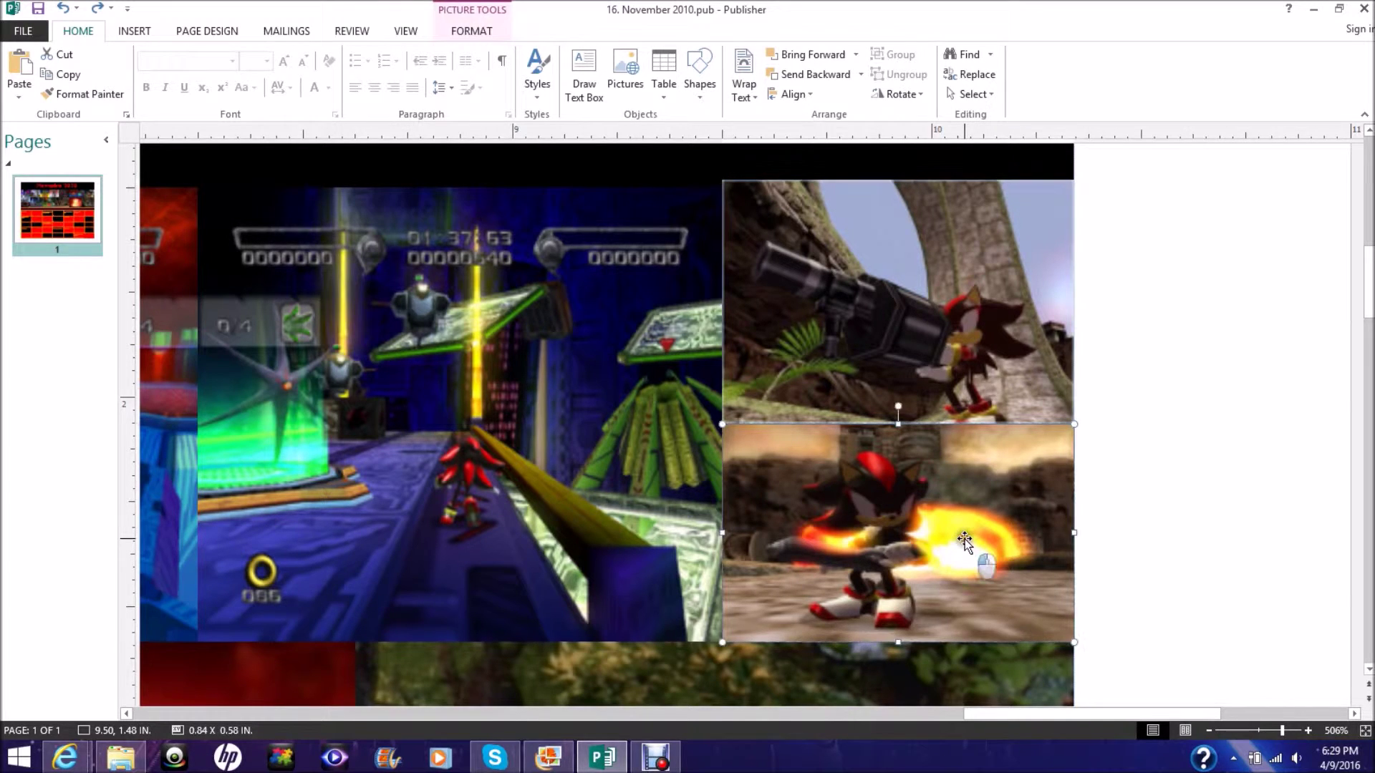
{"action": "left_click", "coordinate": [895, 301]}
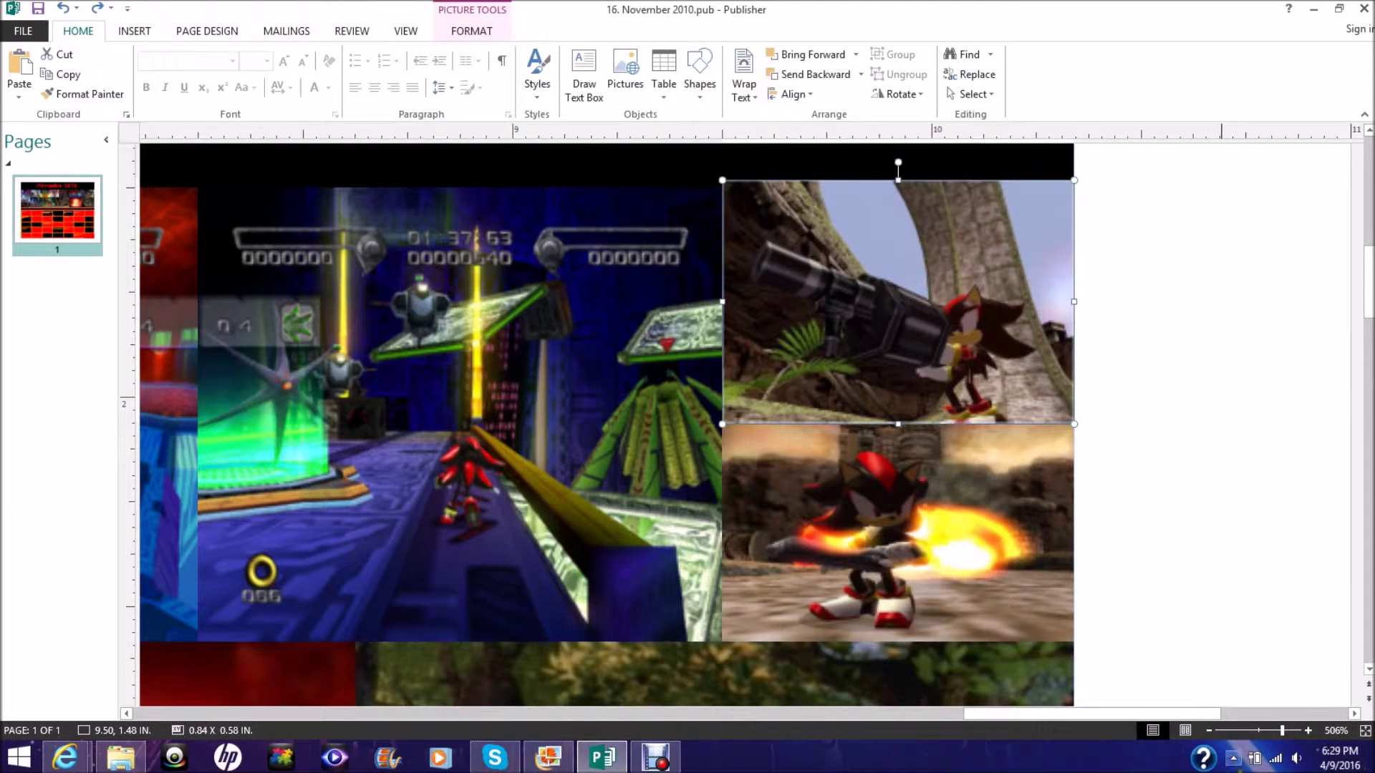
{"action": "left_click_drag", "start_coordinate": [1178, 712], "coordinate": [436, 681]}
{"action": "scroll", "coordinate": [439, 681], "scroll_direction": "down", "scroll_amount": 5}
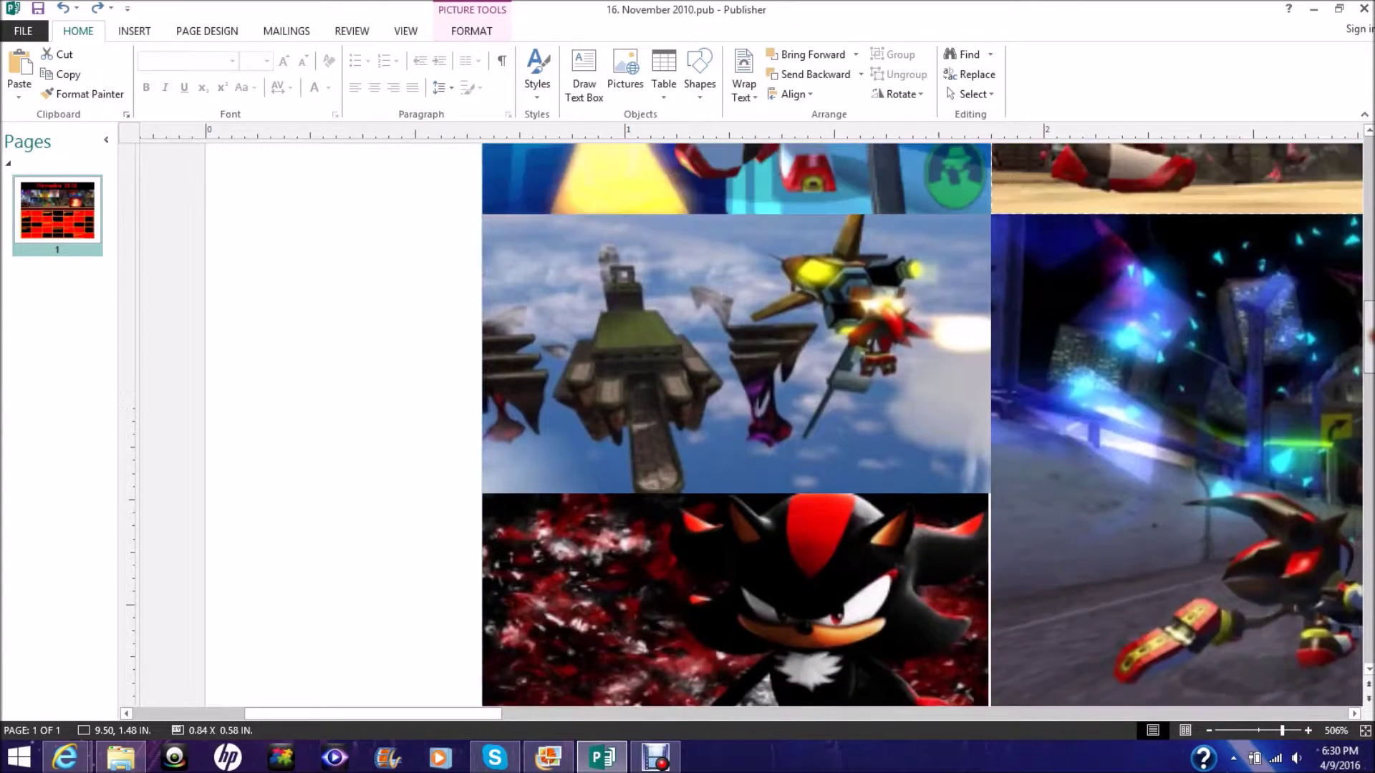
{"action": "scroll", "coordinate": [763, 631], "scroll_direction": "down", "scroll_amount": 2}
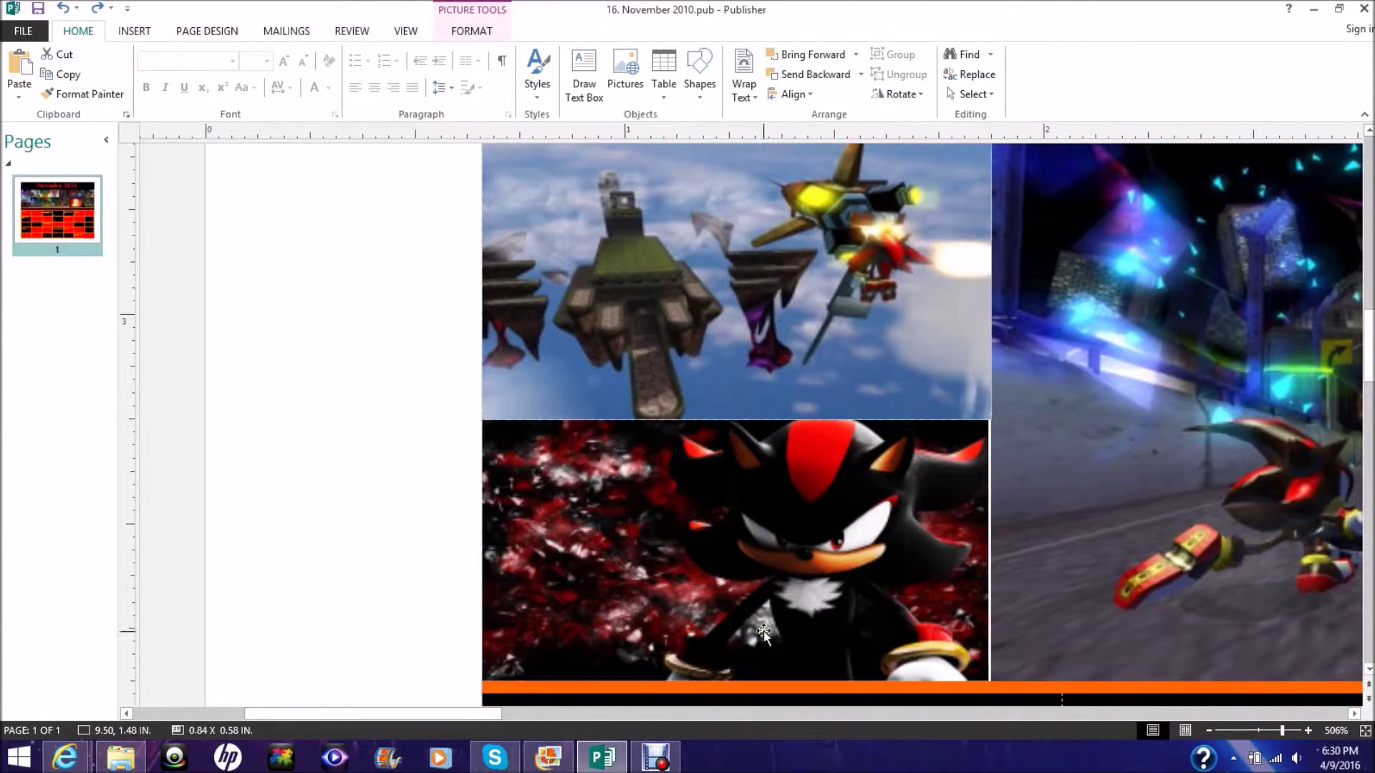
{"action": "left_click", "coordinate": [761, 603]}
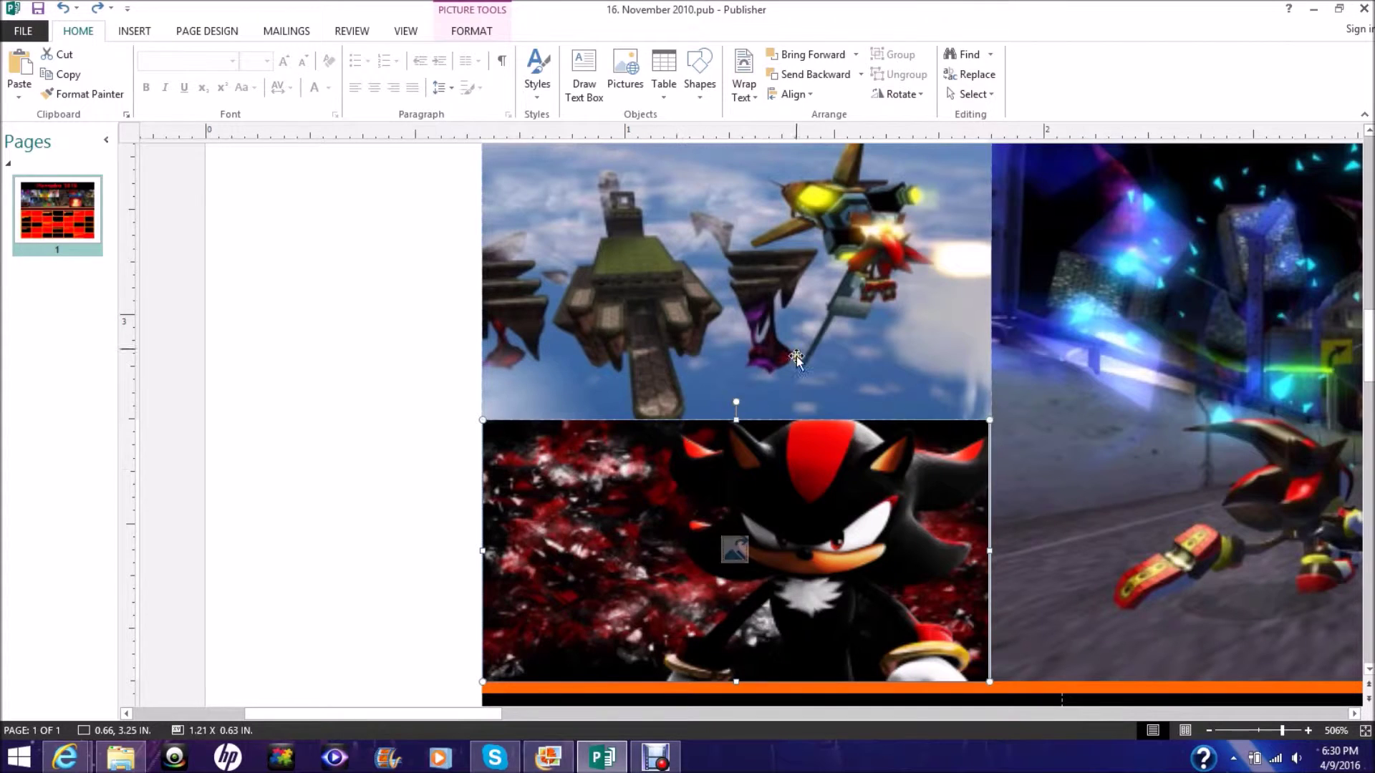
{"action": "left_click", "coordinate": [781, 246]}
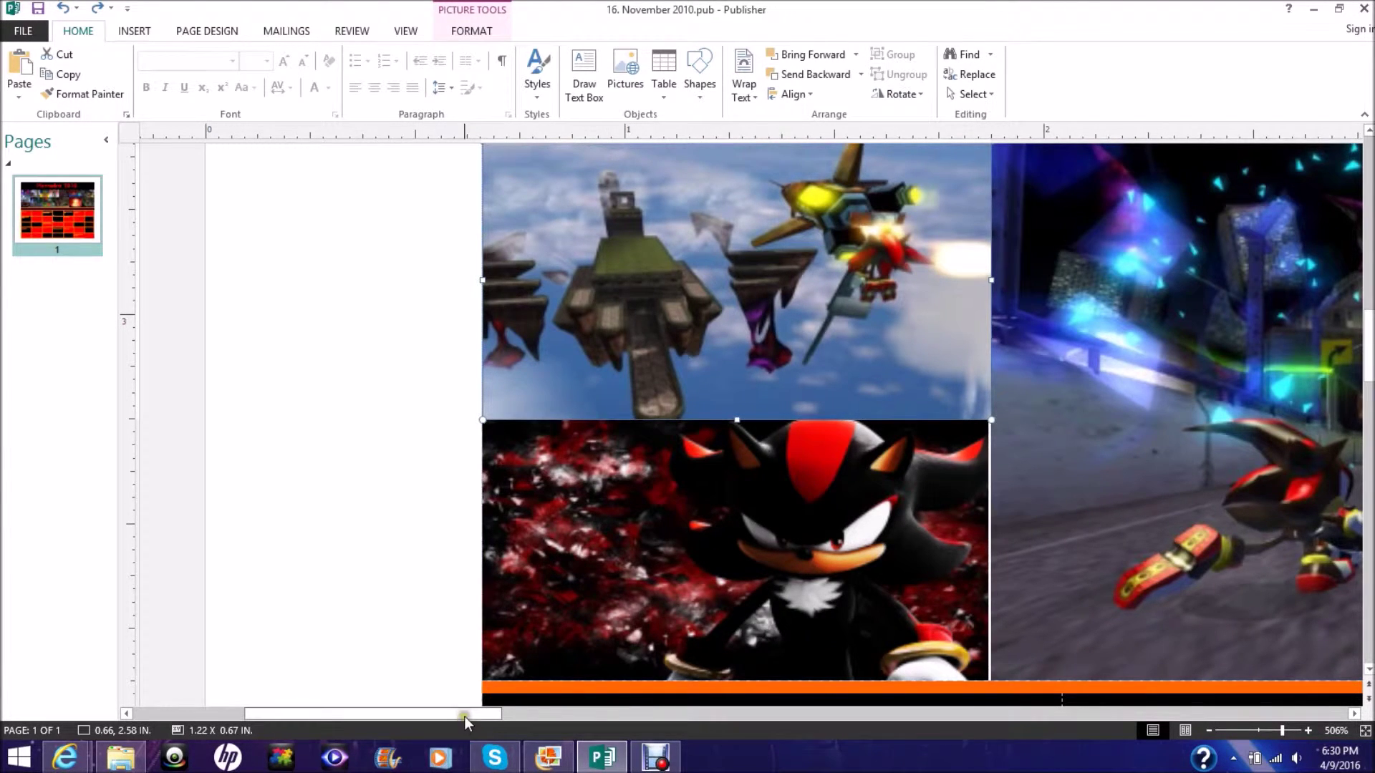
- Pan right and select the city screenshot marked IGN.COM
{"action": "left_click_drag", "start_coordinate": [464, 715], "coordinate": [617, 717]}
{"action": "left_click", "coordinate": [797, 380]}
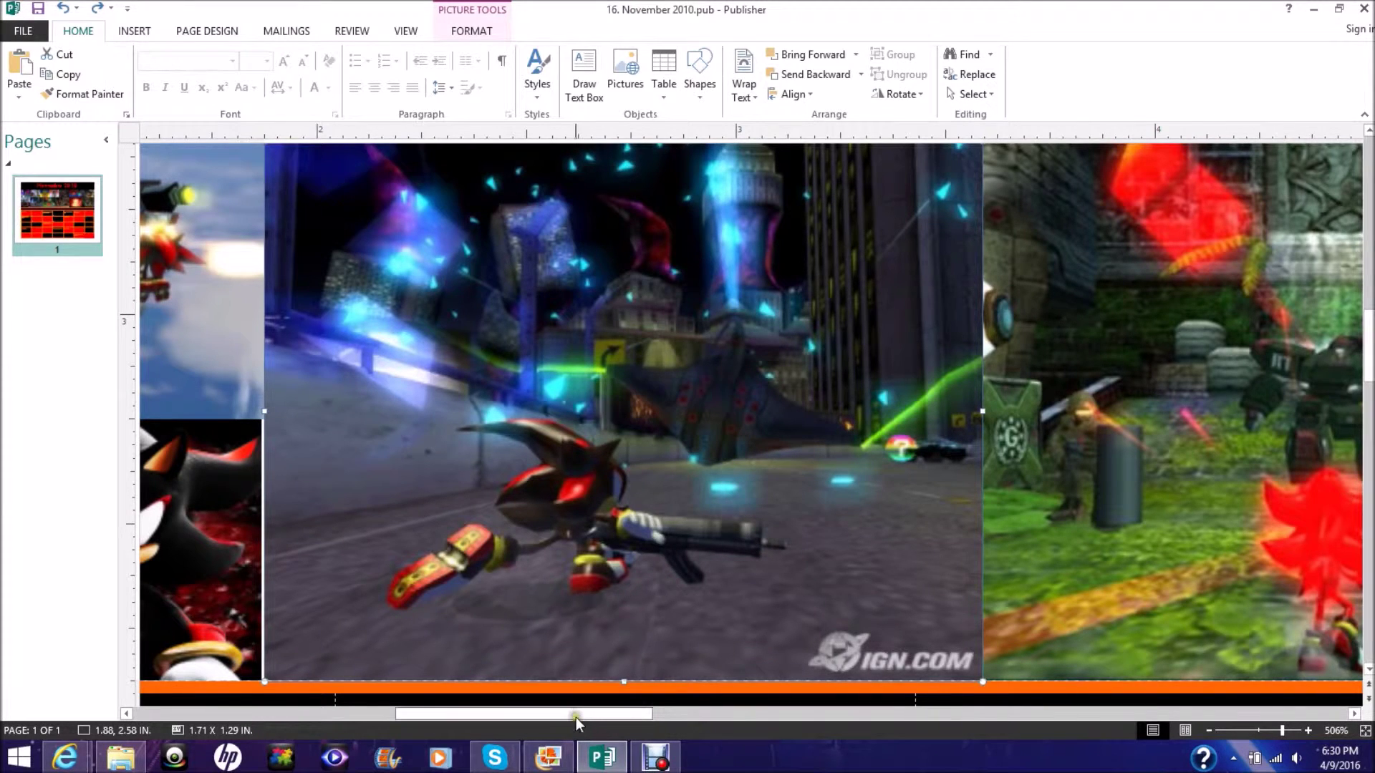
{"action": "left_click_drag", "start_coordinate": [578, 716], "coordinate": [565, 716]}
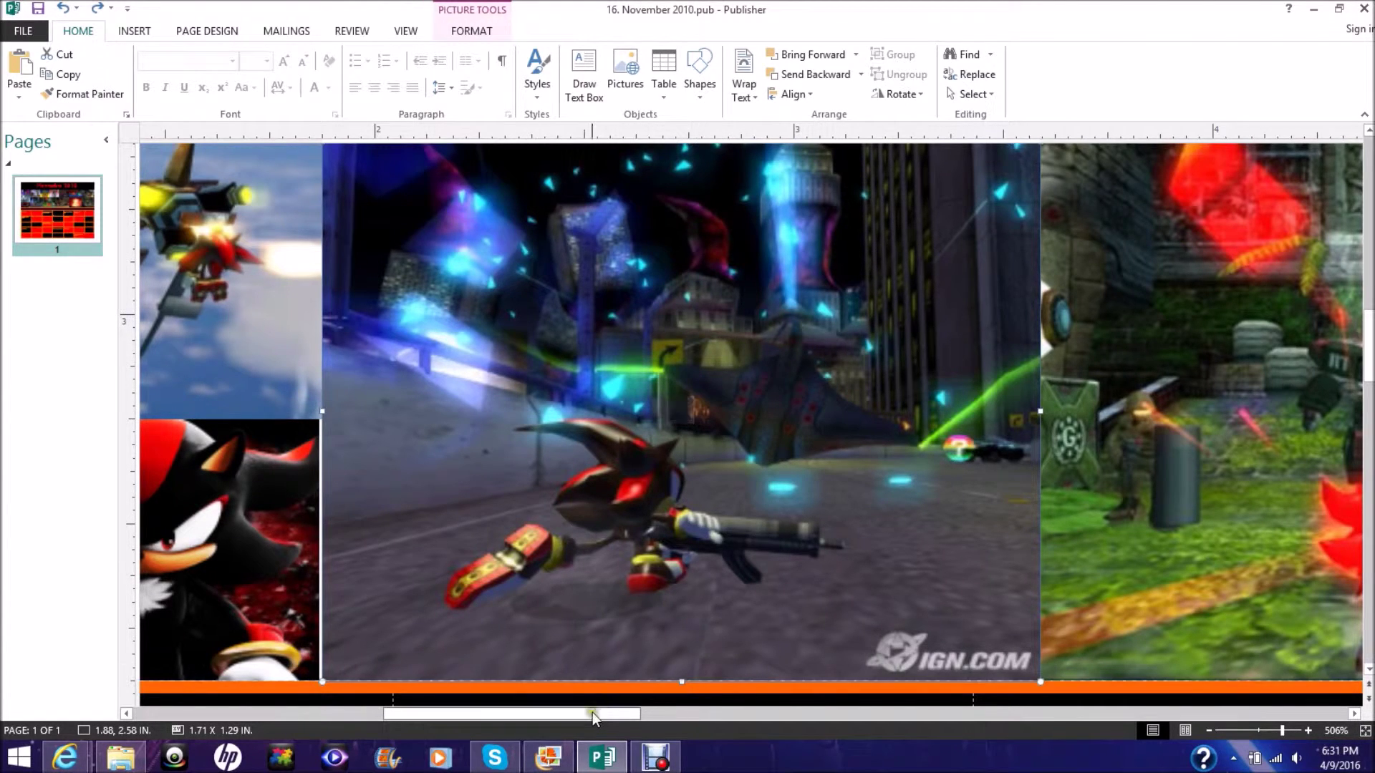
- Pan right and select the IGN jungle battle screenshot
{"action": "left_click_drag", "start_coordinate": [591, 716], "coordinate": [727, 714]}
{"action": "left_click", "coordinate": [898, 383]}
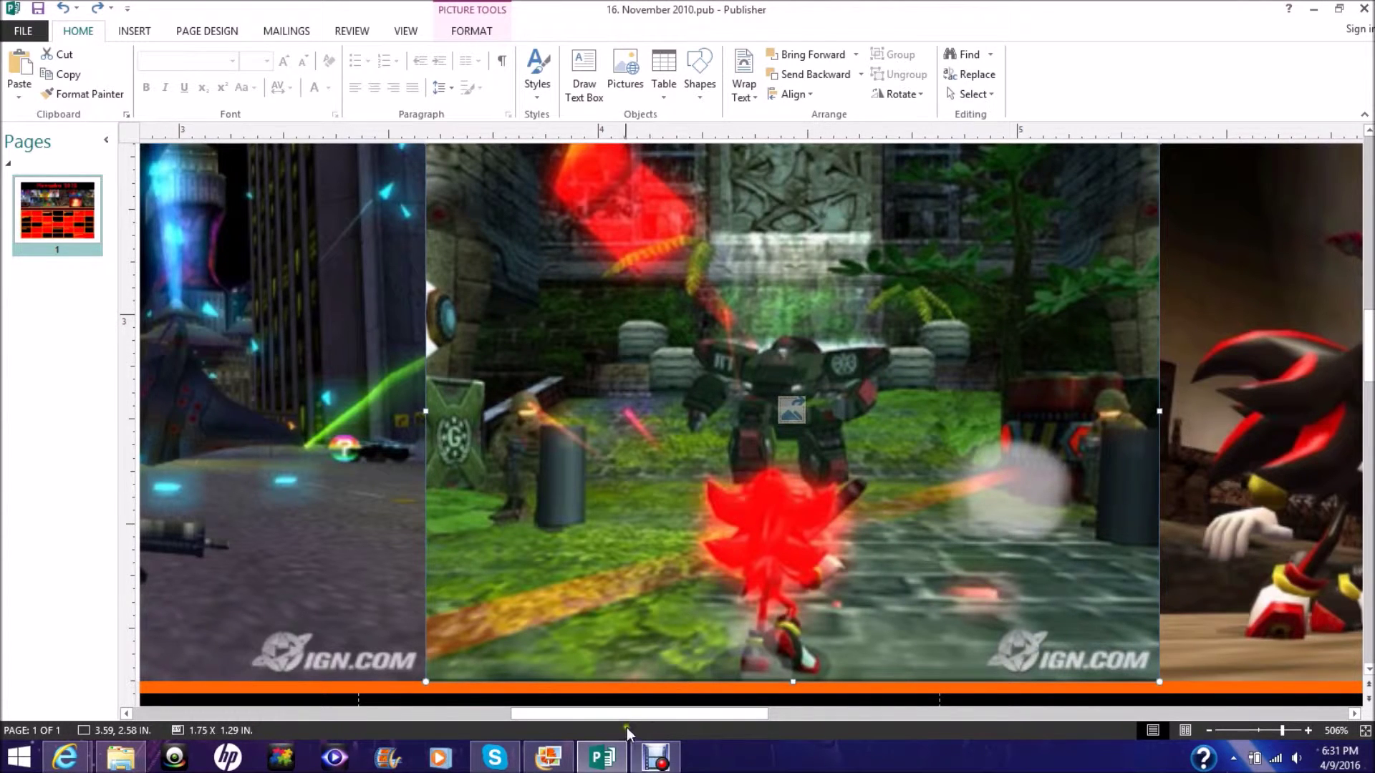
- Scroll right along the lower collage past the pistol and fiery images to the forest picture of Shadow
{"action": "left_click_drag", "start_coordinate": [624, 713], "coordinate": [772, 719]}
{"action": "left_click", "coordinate": [857, 419]}
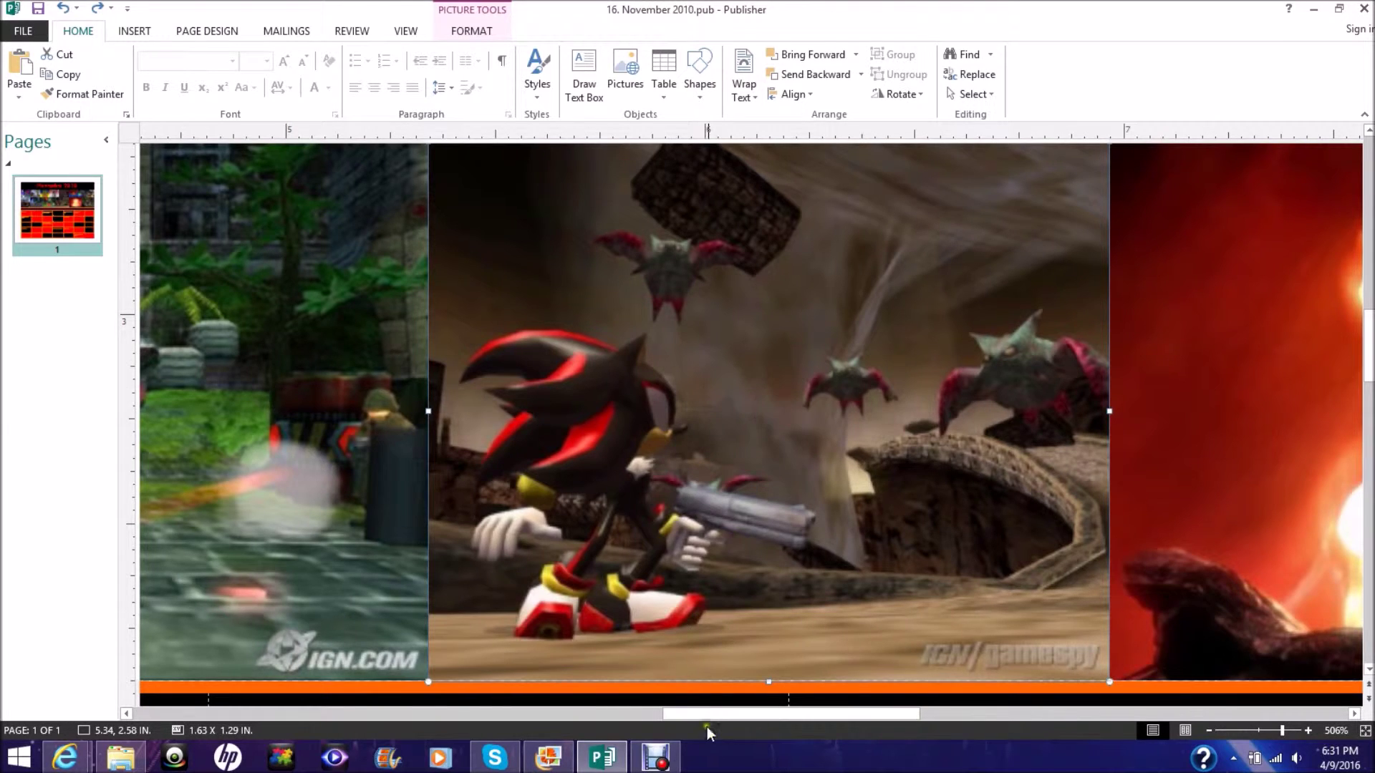
{"action": "left_click_drag", "start_coordinate": [709, 714], "coordinate": [845, 728]}
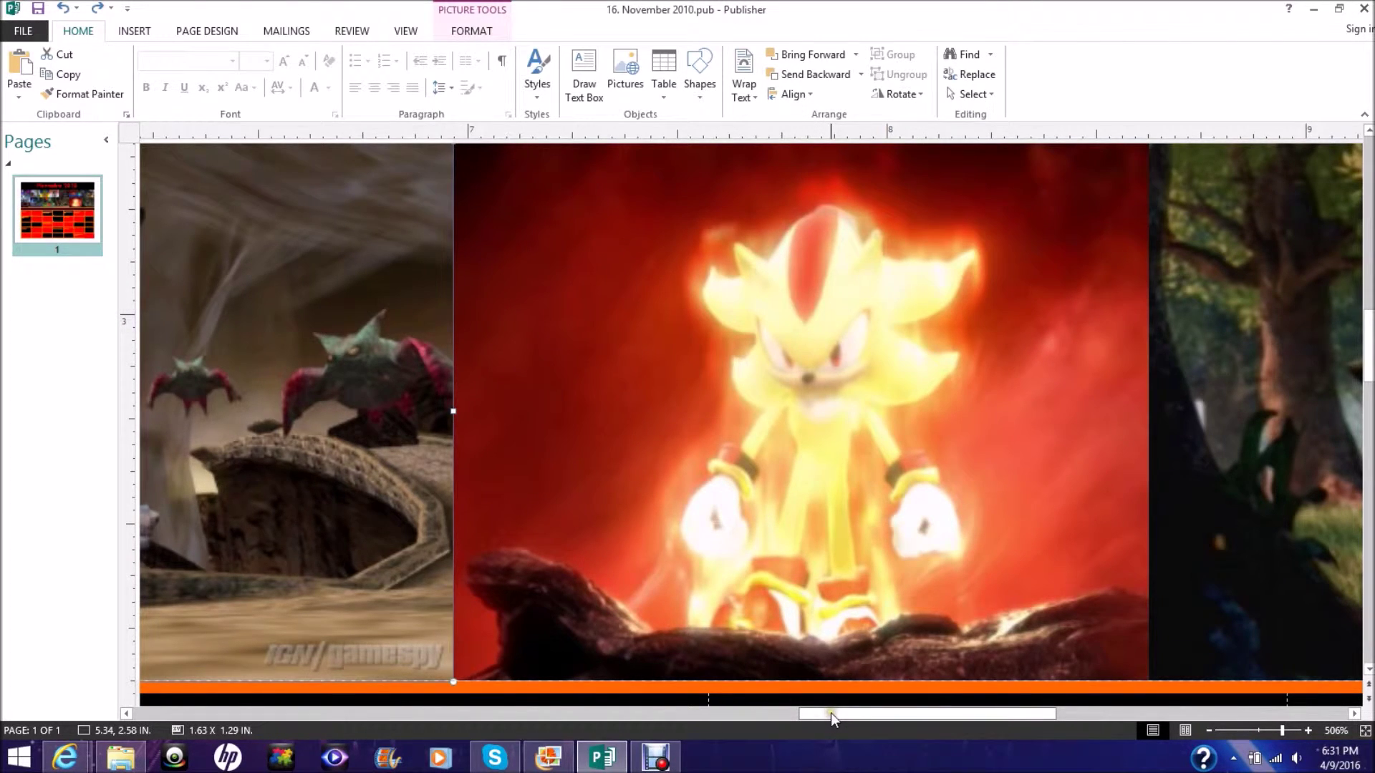
{"action": "left_click_drag", "start_coordinate": [831, 712], "coordinate": [1002, 711]}
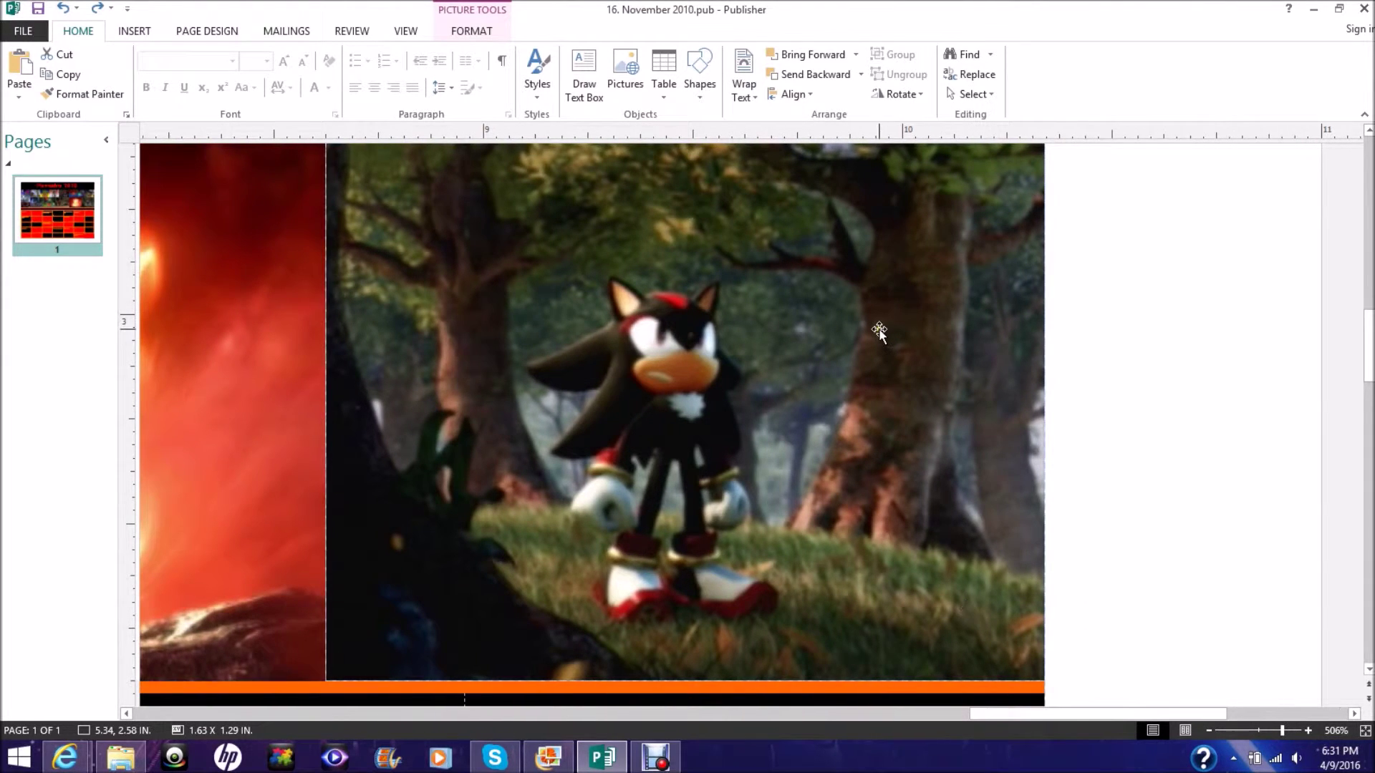
{"action": "left_click", "coordinate": [877, 329]}
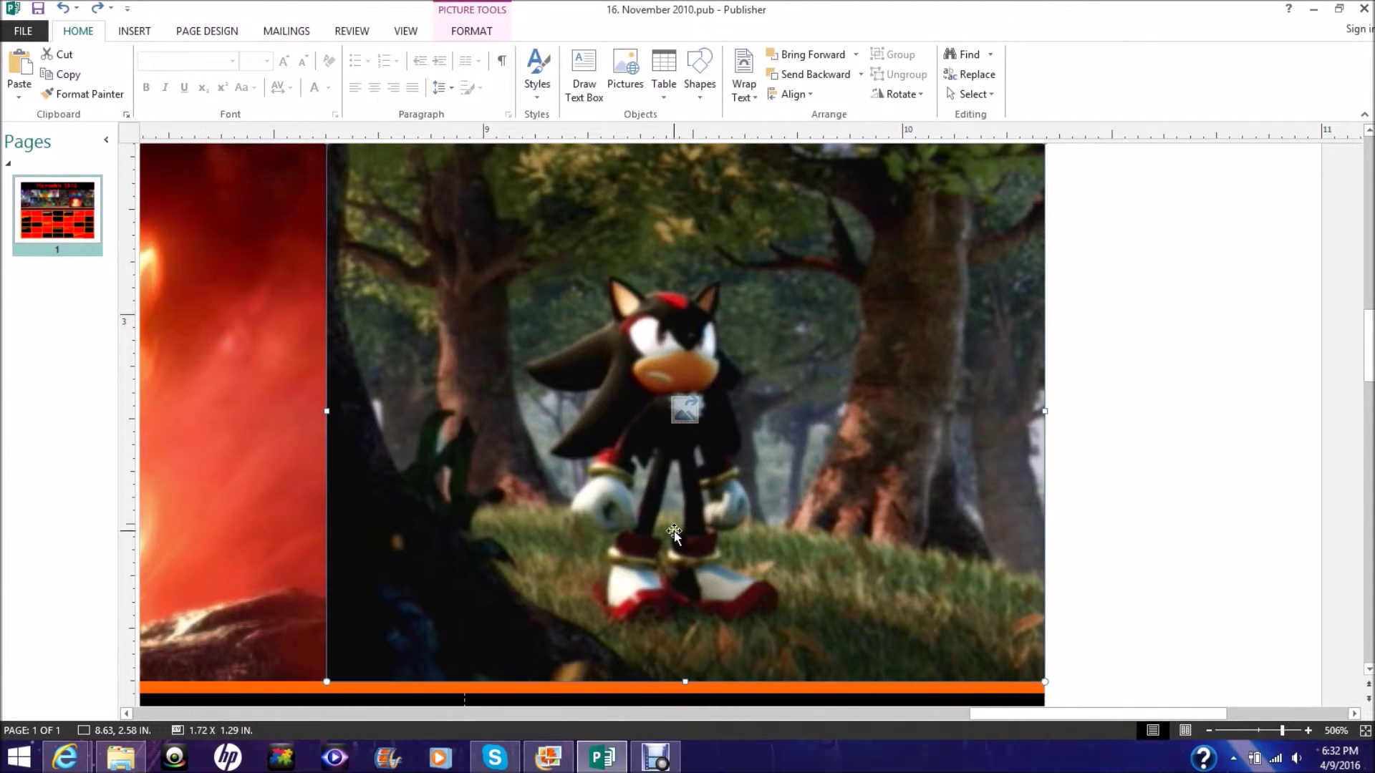
- Scroll back left to show the sky-fortress screenshot and the red Shadow close-up
{"action": "left_click_drag", "start_coordinate": [1046, 713], "coordinate": [348, 689]}
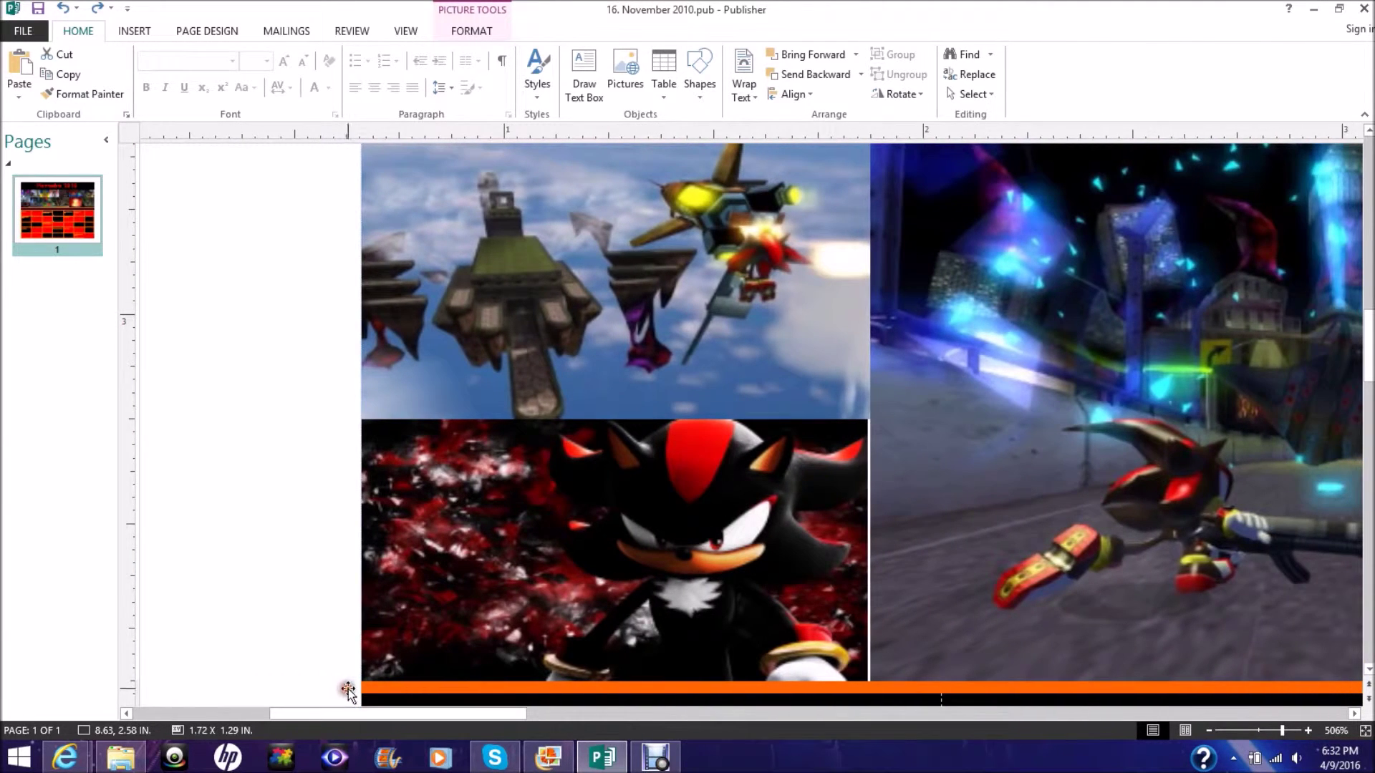
- Scroll down to the calendar and place the caret after 'Incredibles' in the Sun cell
{"action": "left_click_drag", "start_coordinate": [1369, 333], "coordinate": [1369, 401]}
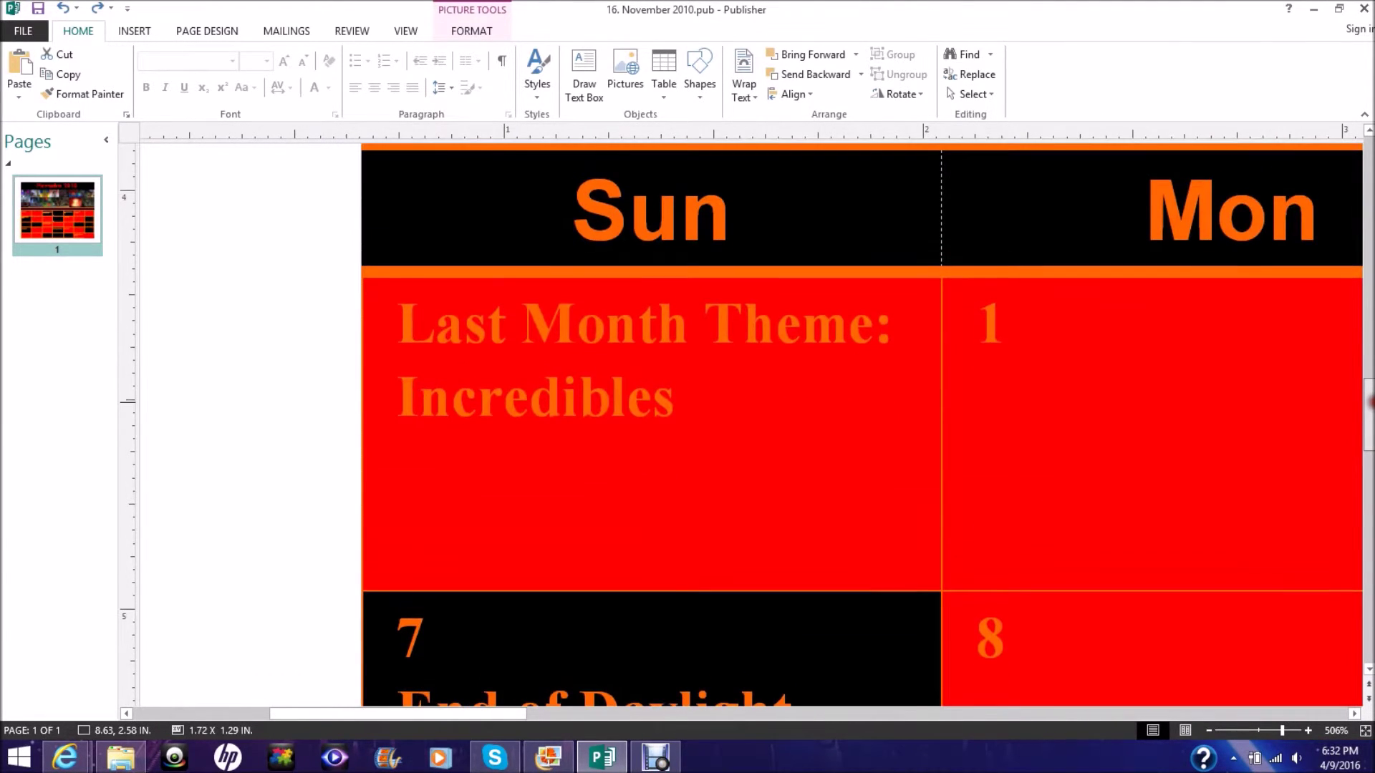
{"action": "left_click", "coordinate": [721, 434]}
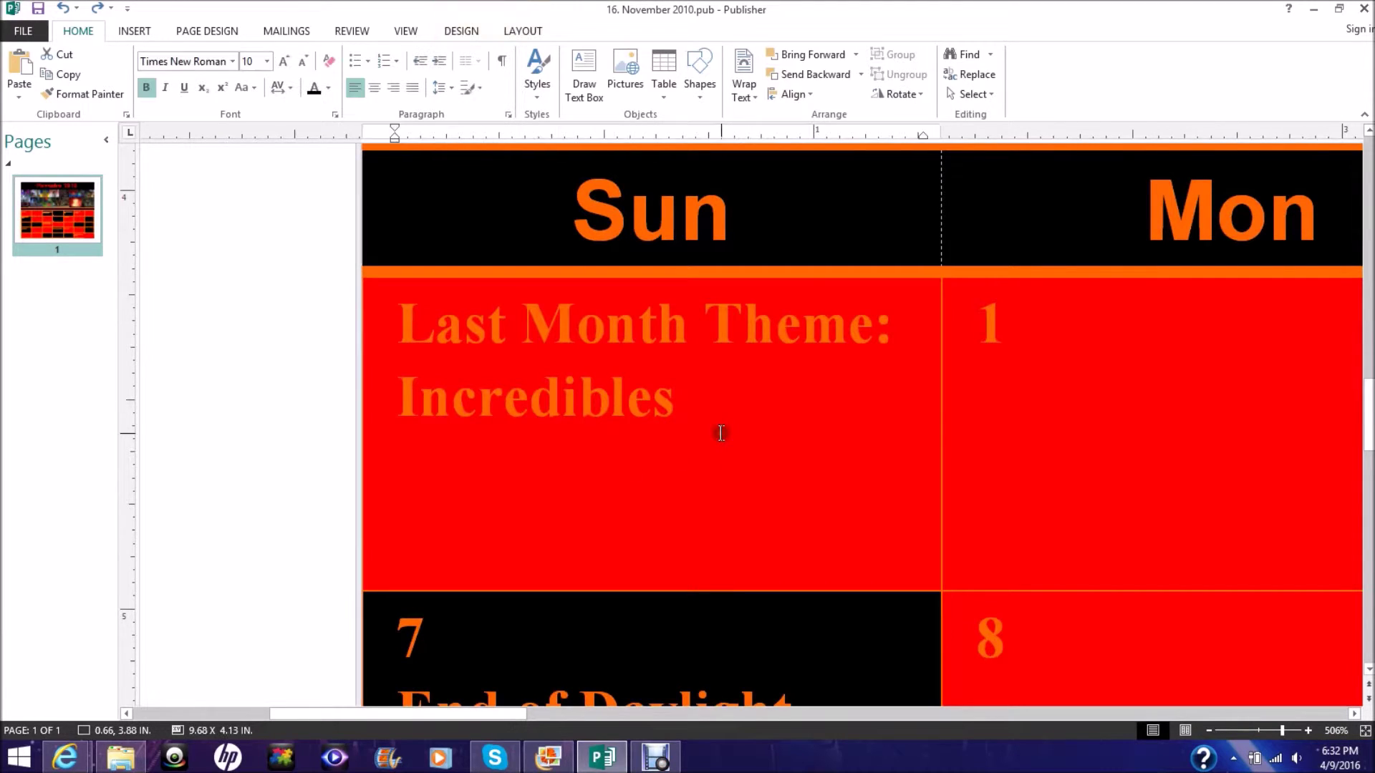
{"action": "right_click", "coordinate": [540, 414]}
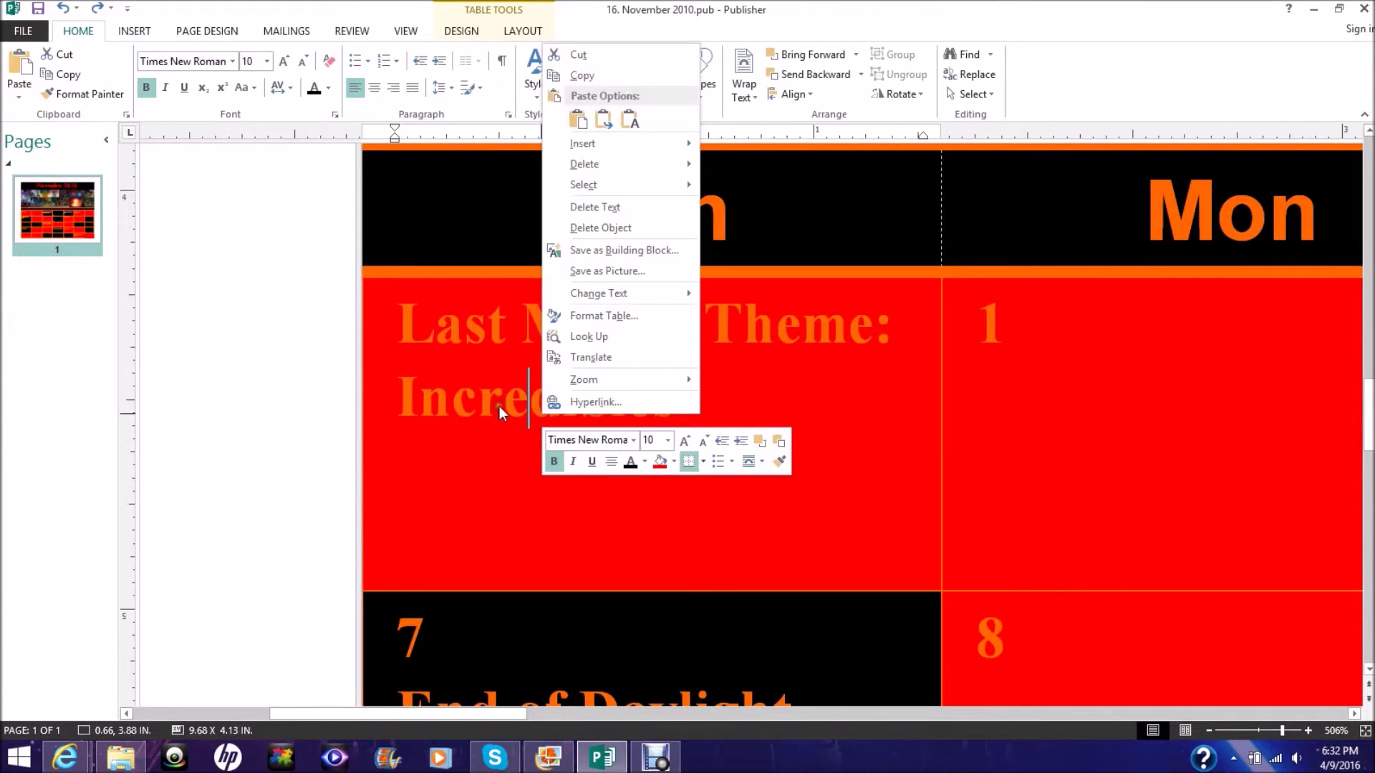
{"action": "key", "text": "Escape"}
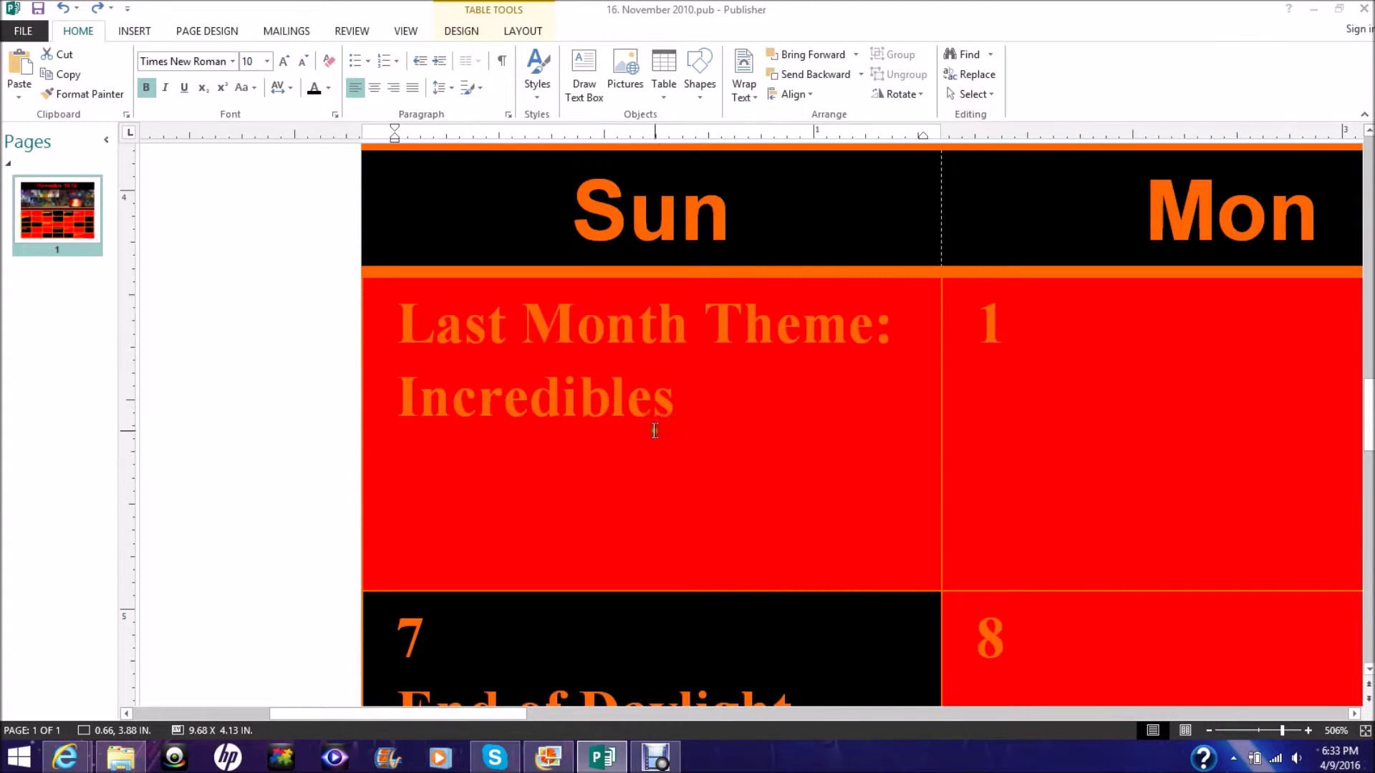
{"action": "left_click", "coordinate": [720, 406]}
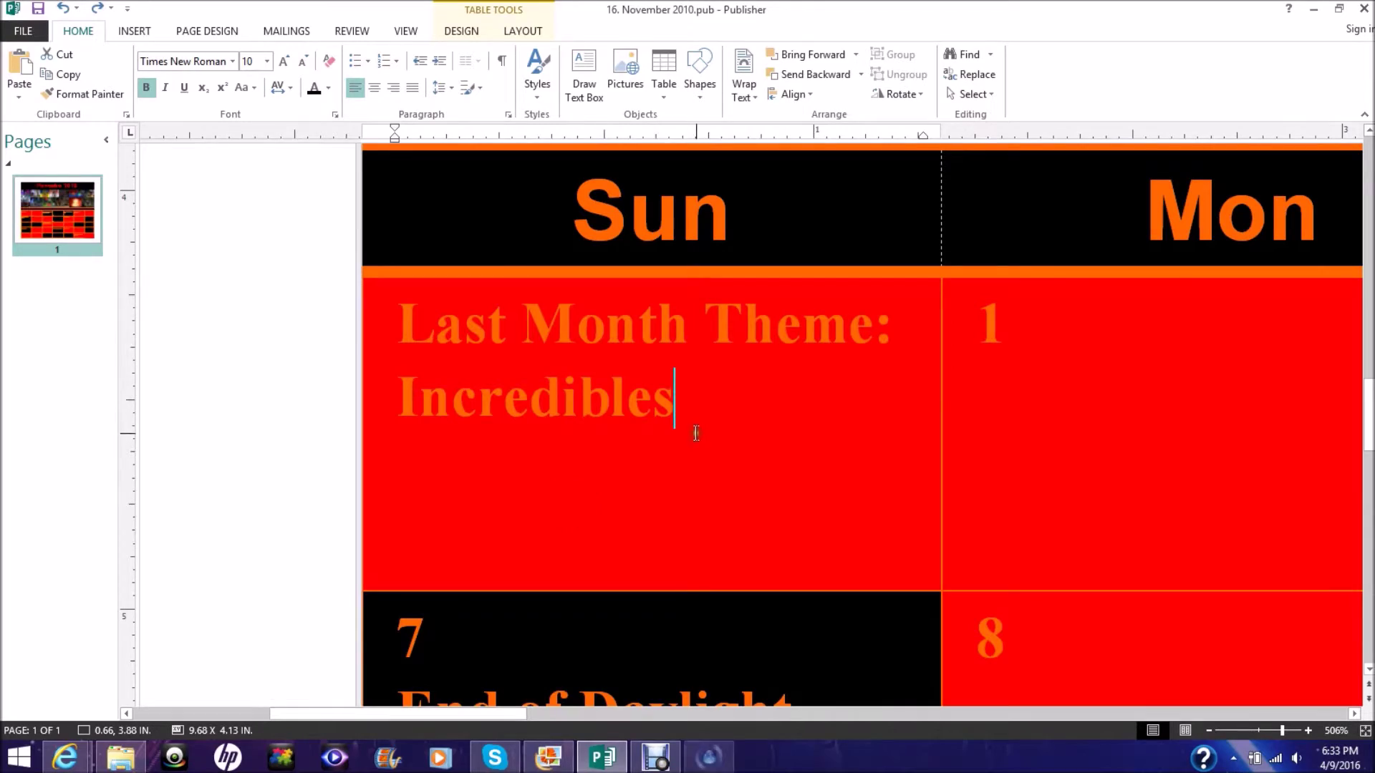
- Close the Apple Software Update window and scroll right to Tuesday the 2nd
{"action": "mouse_move", "coordinate": [709, 757]}
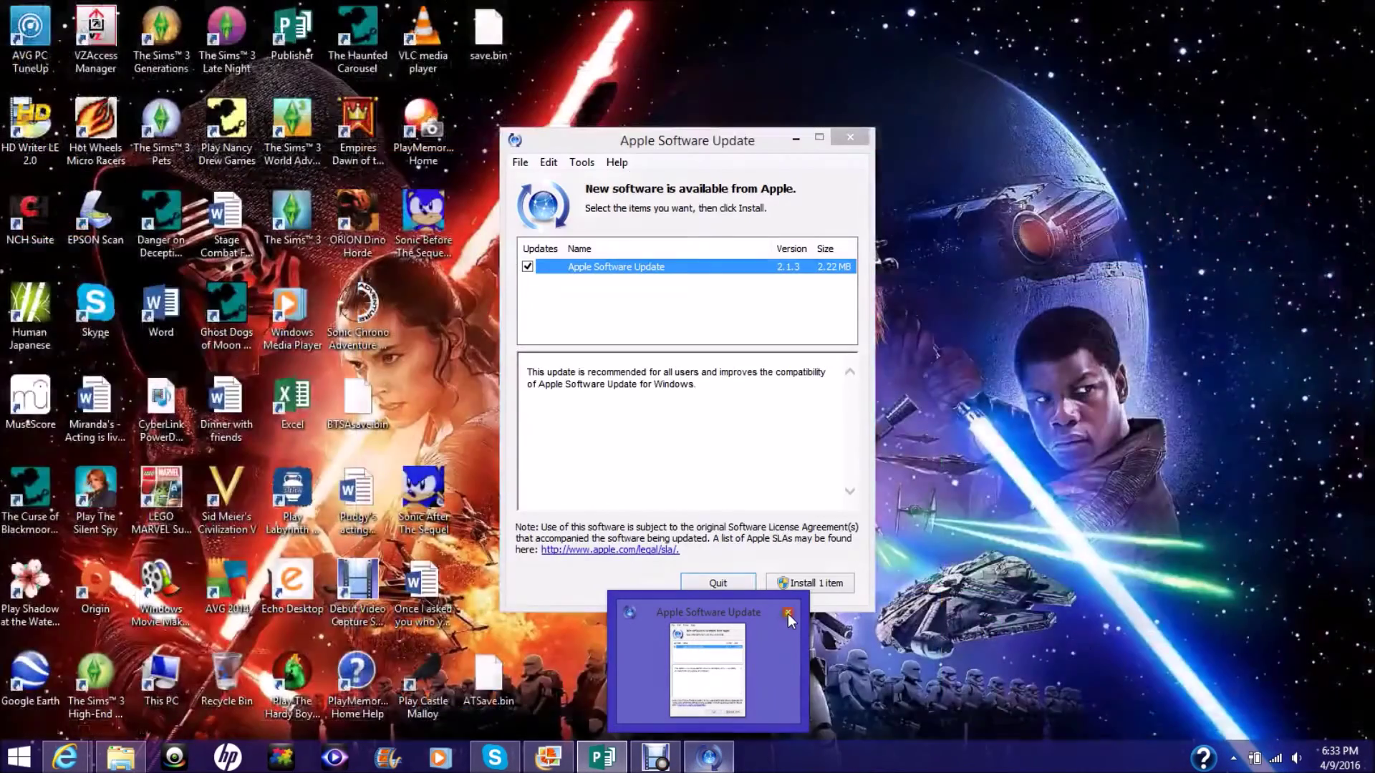
{"action": "left_click", "coordinate": [788, 613]}
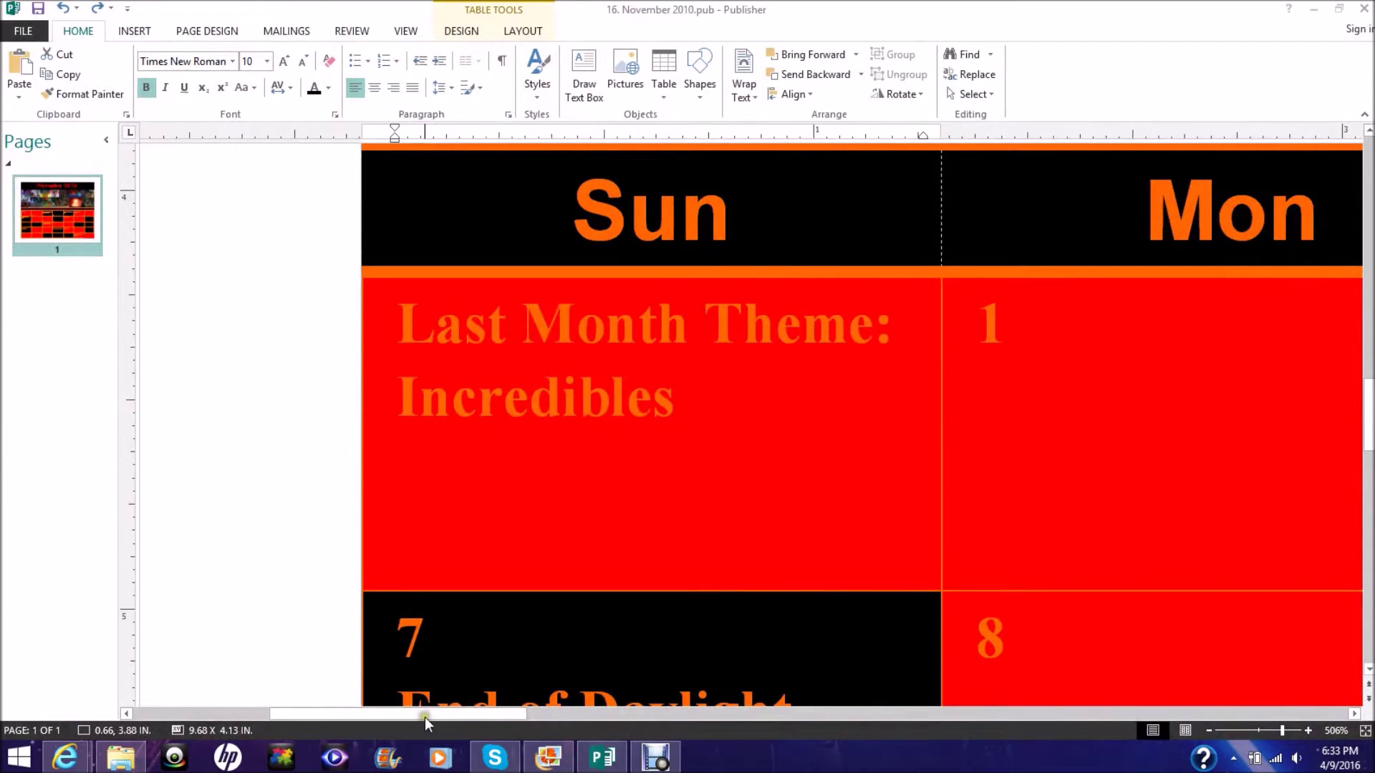
{"action": "left_click_drag", "start_coordinate": [424, 715], "coordinate": [647, 744]}
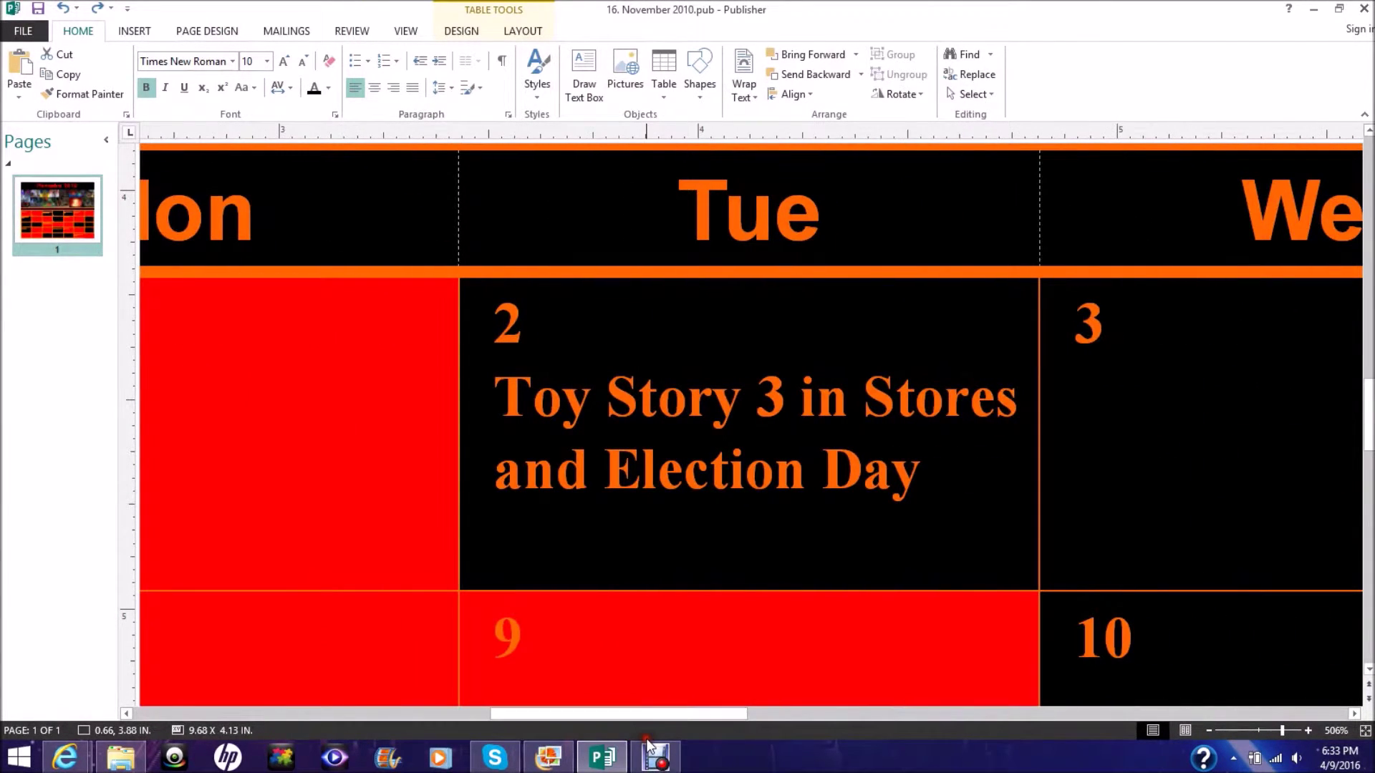
{"action": "left_click", "coordinate": [935, 474]}
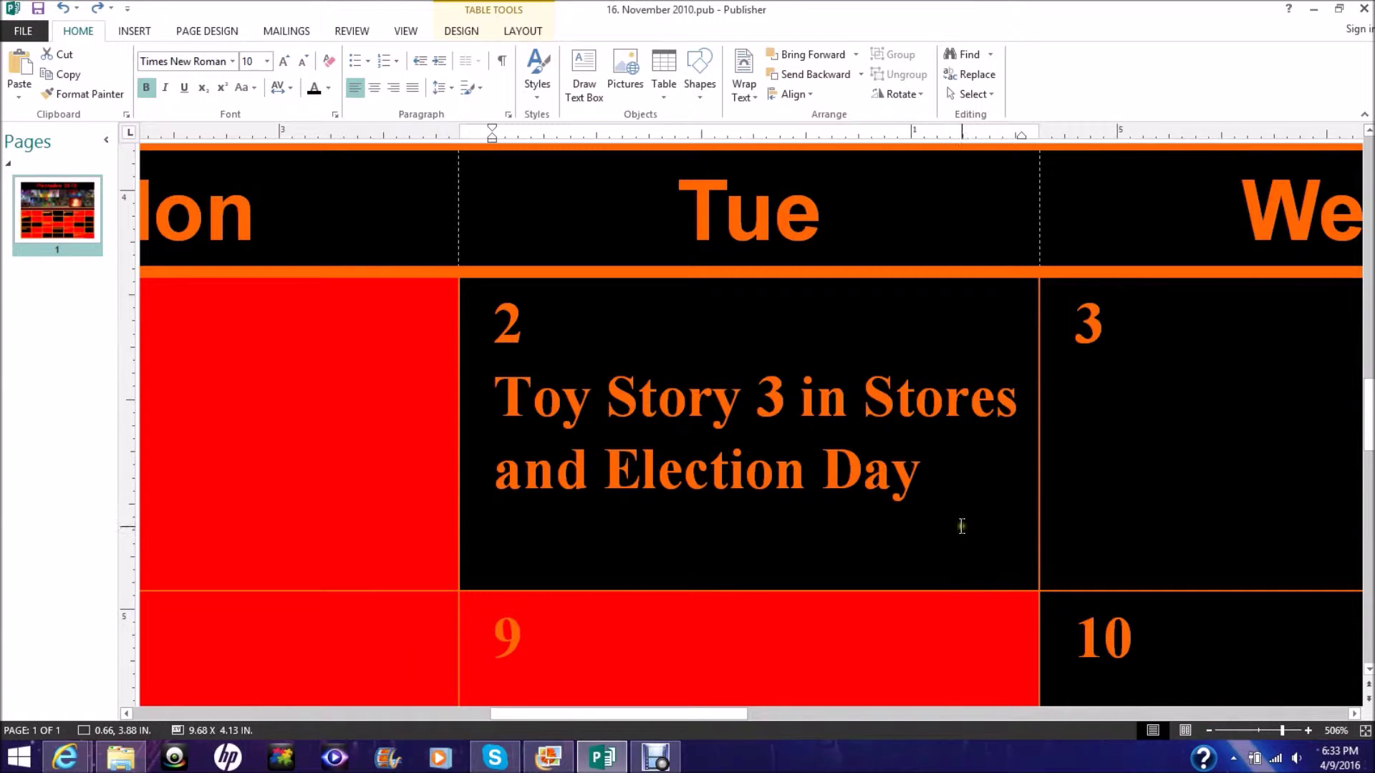
{"action": "left_click", "coordinate": [925, 461]}
{"action": "left_click", "coordinate": [788, 405]}
{"action": "left_click", "coordinate": [532, 393]}
{"action": "left_click", "coordinate": [948, 462]}
{"action": "left_click", "coordinate": [592, 398]}
{"action": "left_click", "coordinate": [617, 399]}
{"action": "left_click", "coordinate": [638, 398]}
{"action": "left_click", "coordinate": [747, 402]}
{"action": "left_click", "coordinate": [948, 490]}
{"action": "left_click_drag", "start_coordinate": [590, 716], "coordinate": [805, 703]}
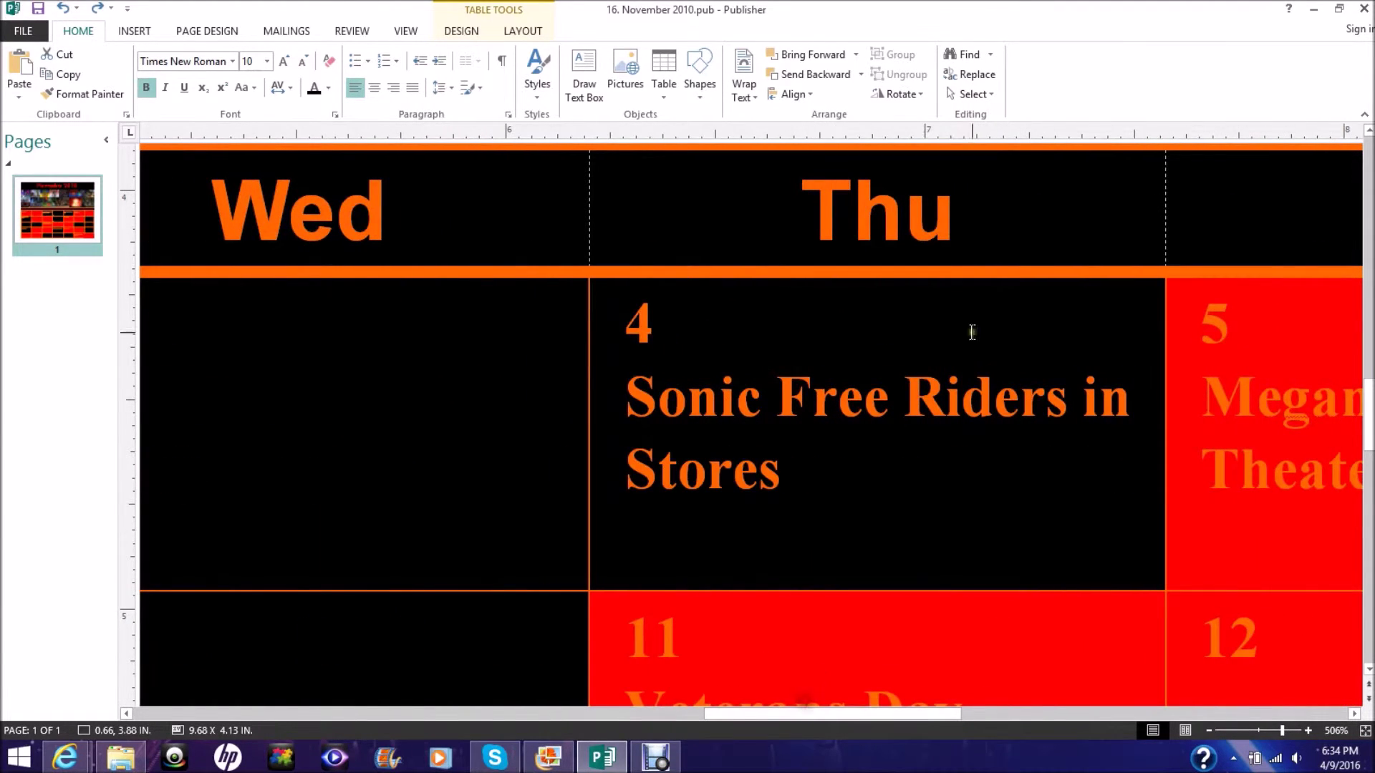
{"action": "left_click", "coordinate": [861, 457]}
{"action": "left_click", "coordinate": [861, 457]}
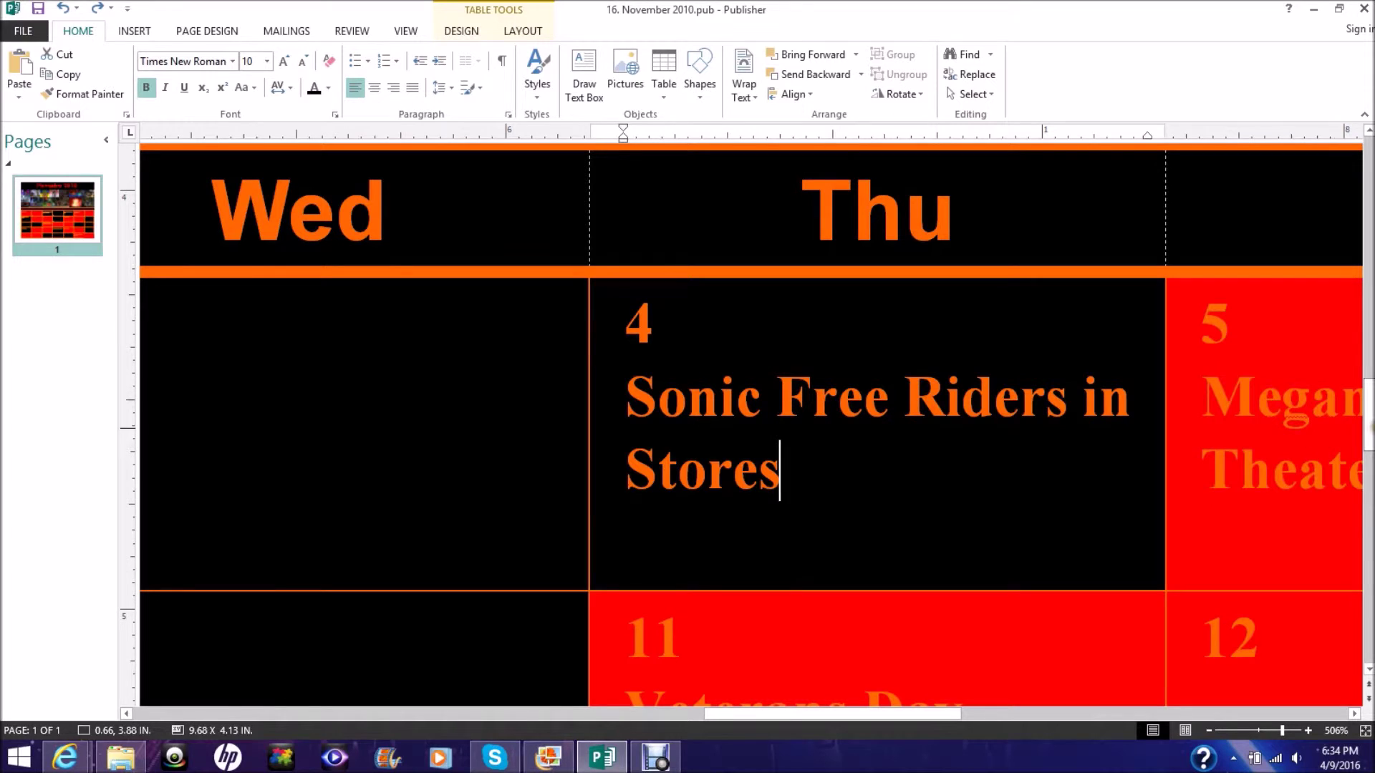
{"action": "left_click", "coordinate": [1279, 732]}
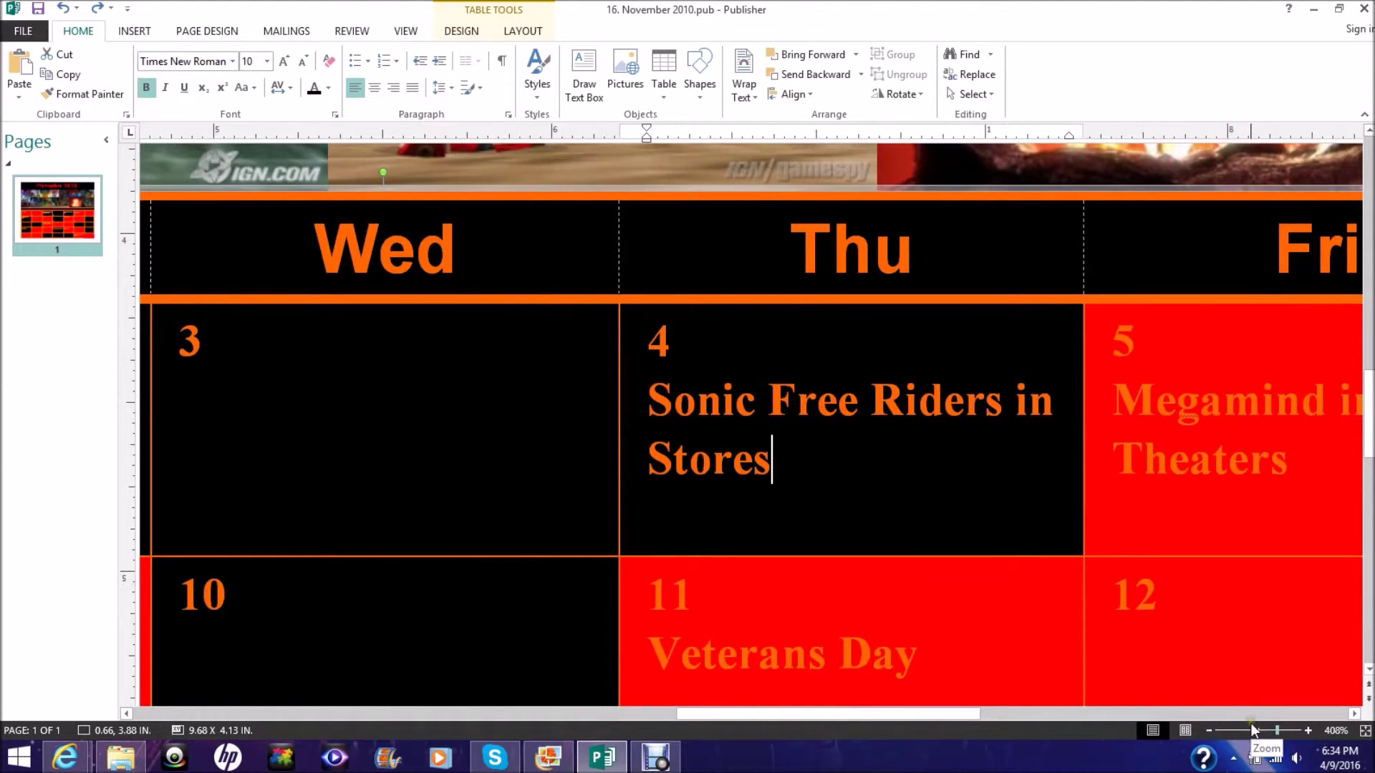
{"action": "left_click", "coordinate": [1311, 731]}
{"action": "left_click", "coordinate": [1311, 731]}
{"action": "left_click", "coordinate": [1310, 731]}
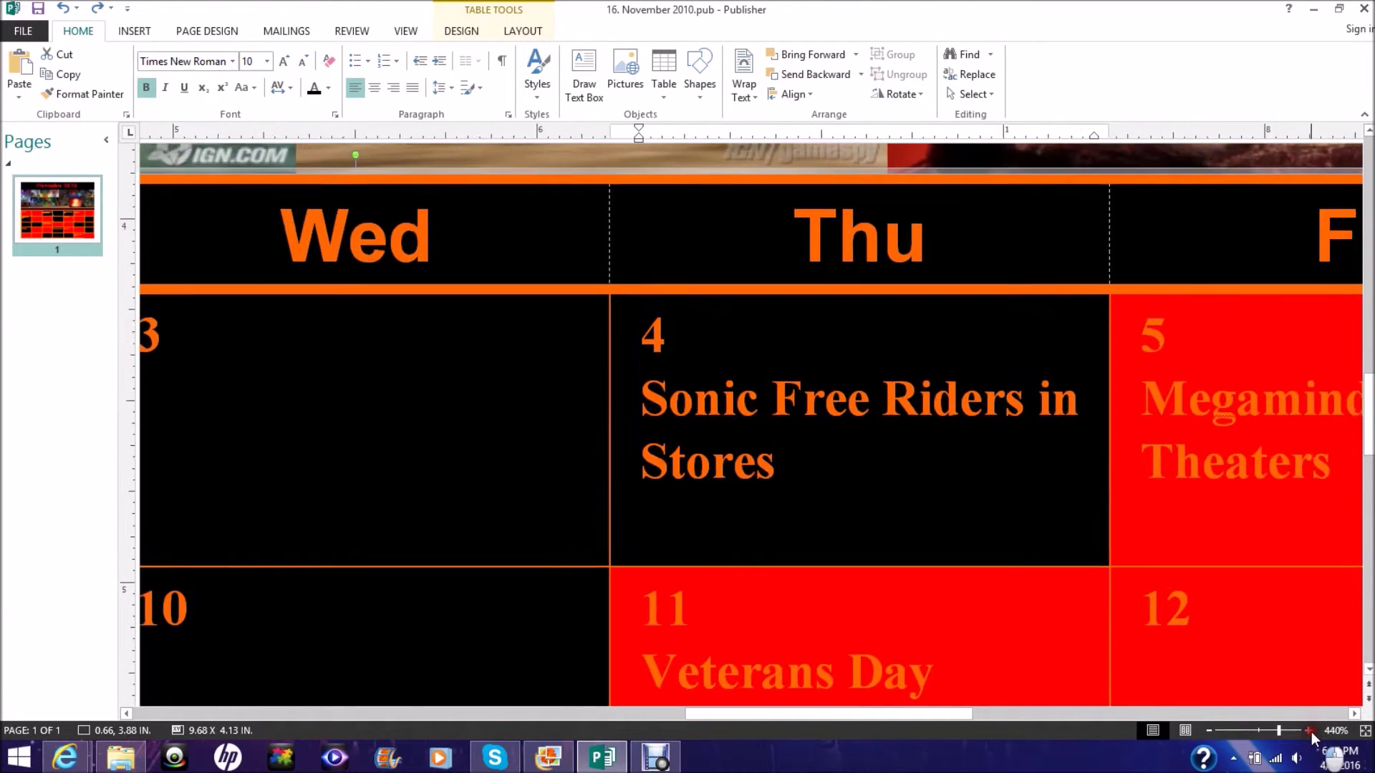
{"action": "left_click", "coordinate": [1310, 731]}
{"action": "left_click", "coordinate": [1311, 731]}
{"action": "left_click", "coordinate": [1310, 732]}
{"action": "left_click", "coordinate": [1310, 731]}
{"action": "left_click", "coordinate": [1310, 731]}
{"action": "left_click", "coordinate": [1311, 731]}
{"action": "left_click", "coordinate": [1311, 731]}
{"action": "left_click", "coordinate": [1310, 731]}
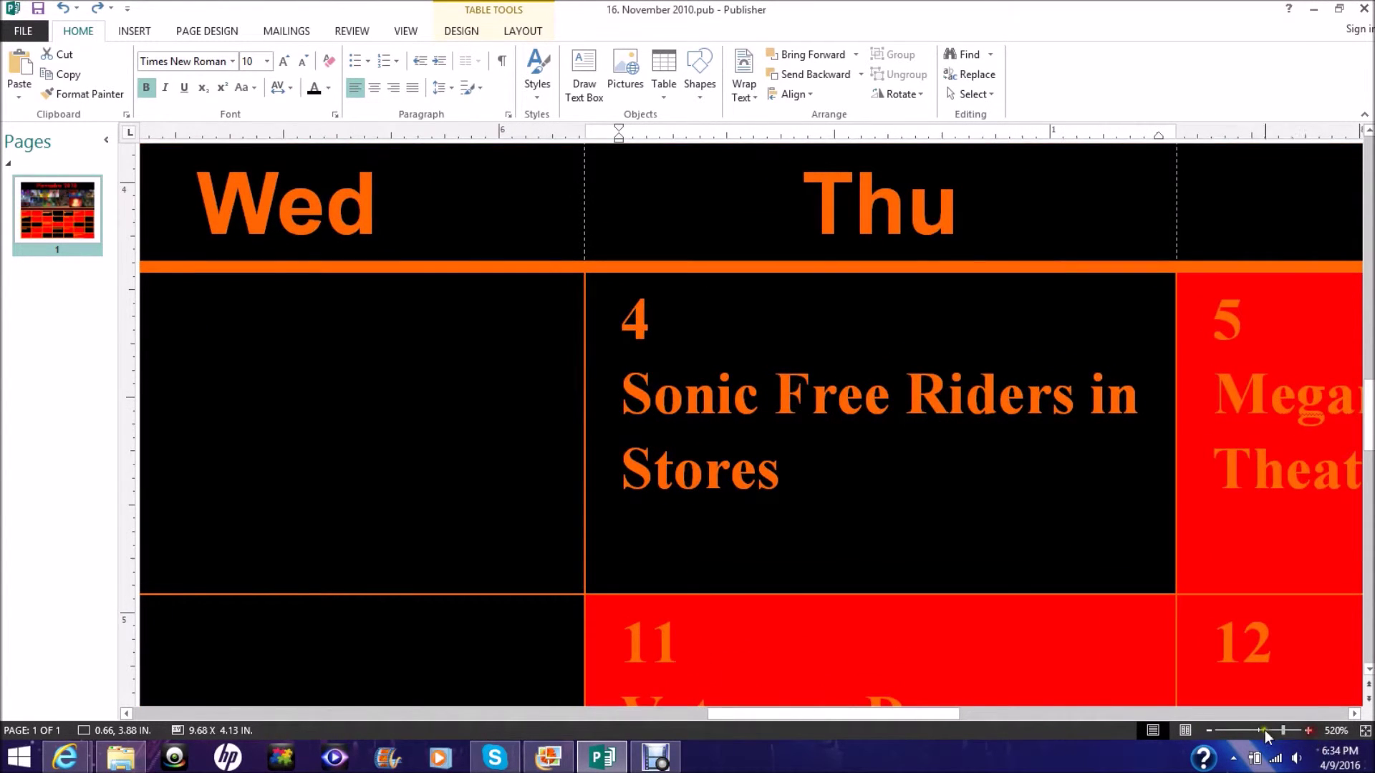
{"action": "mouse_move", "coordinate": [1285, 730]}
{"action": "left_mouse_down"}
{"action": "mouse_move", "coordinate": [1223, 724]}
{"action": "mouse_move", "coordinate": [1266, 733]}
{"action": "left_mouse_up"}
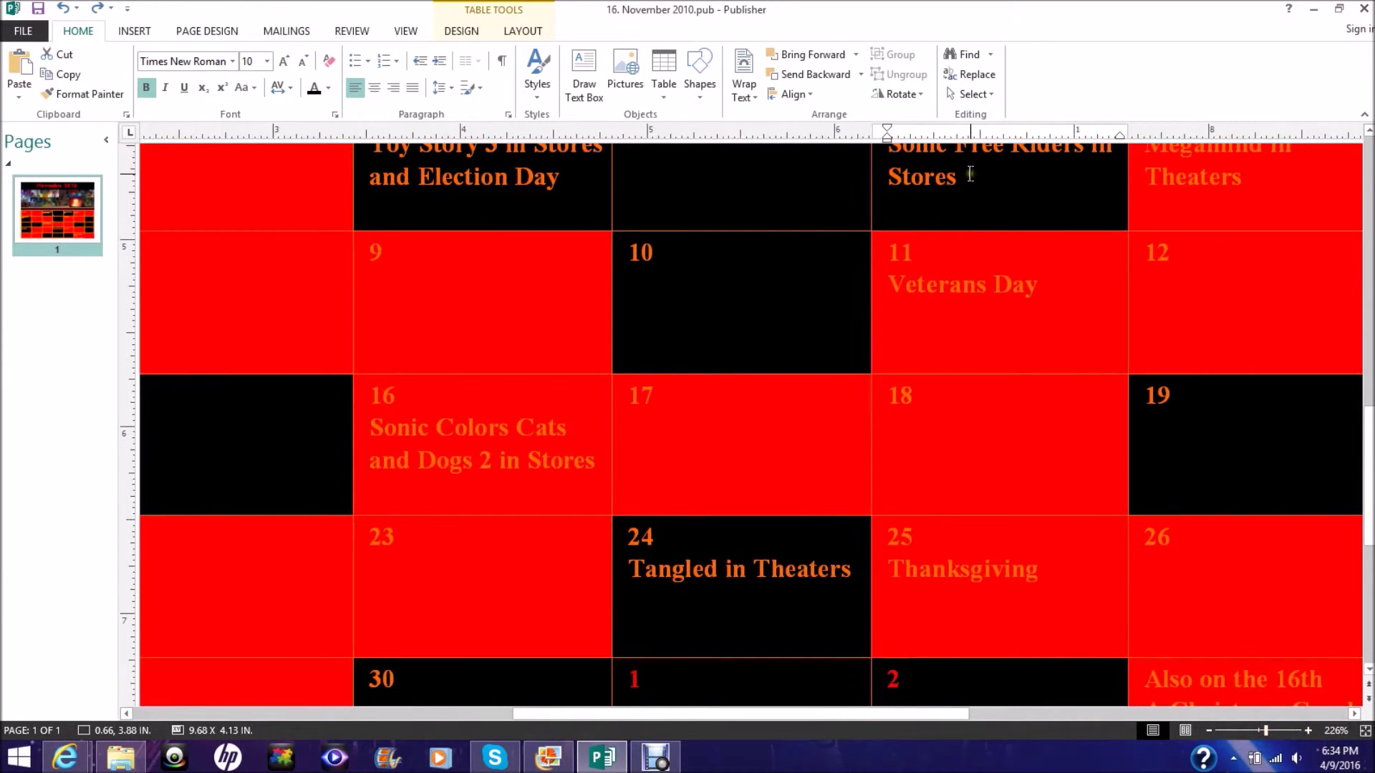
{"action": "left_click_drag", "start_coordinate": [1267, 729], "coordinate": [1291, 729]}
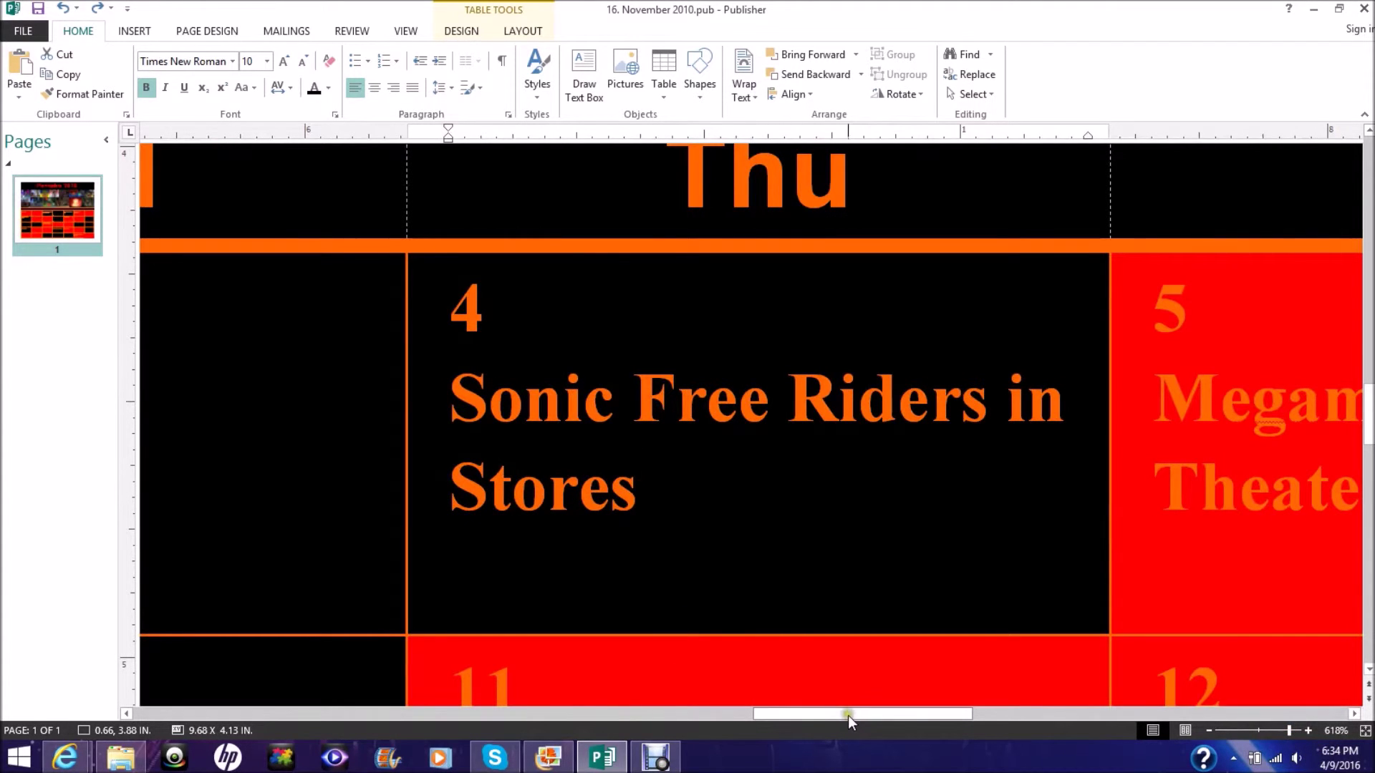
{"action": "left_click_drag", "start_coordinate": [848, 715], "coordinate": [963, 711]}
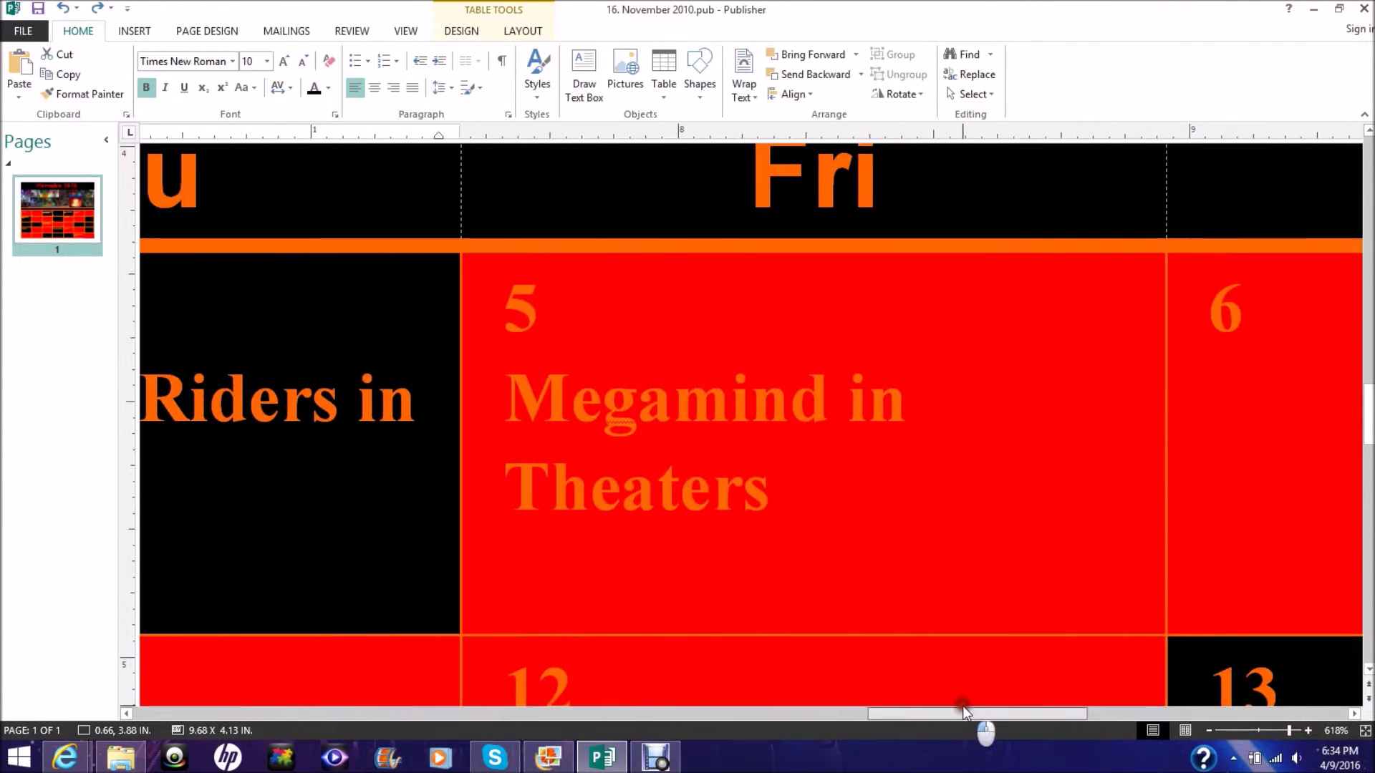
- Add 'Megamind' to the spelling dictionary, then scroll back to the left of the calendar
{"action": "right_click", "coordinate": [605, 400]}
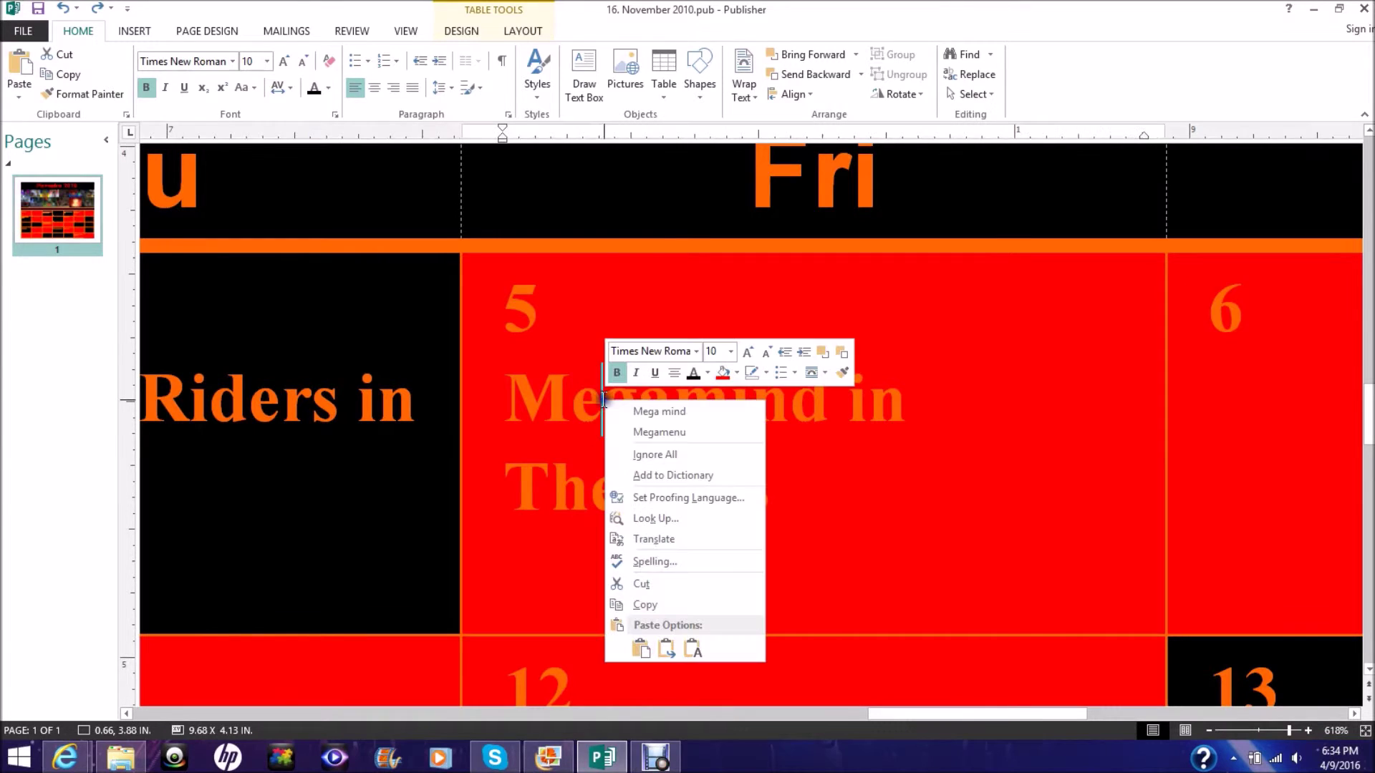
{"action": "left_click", "coordinate": [678, 475]}
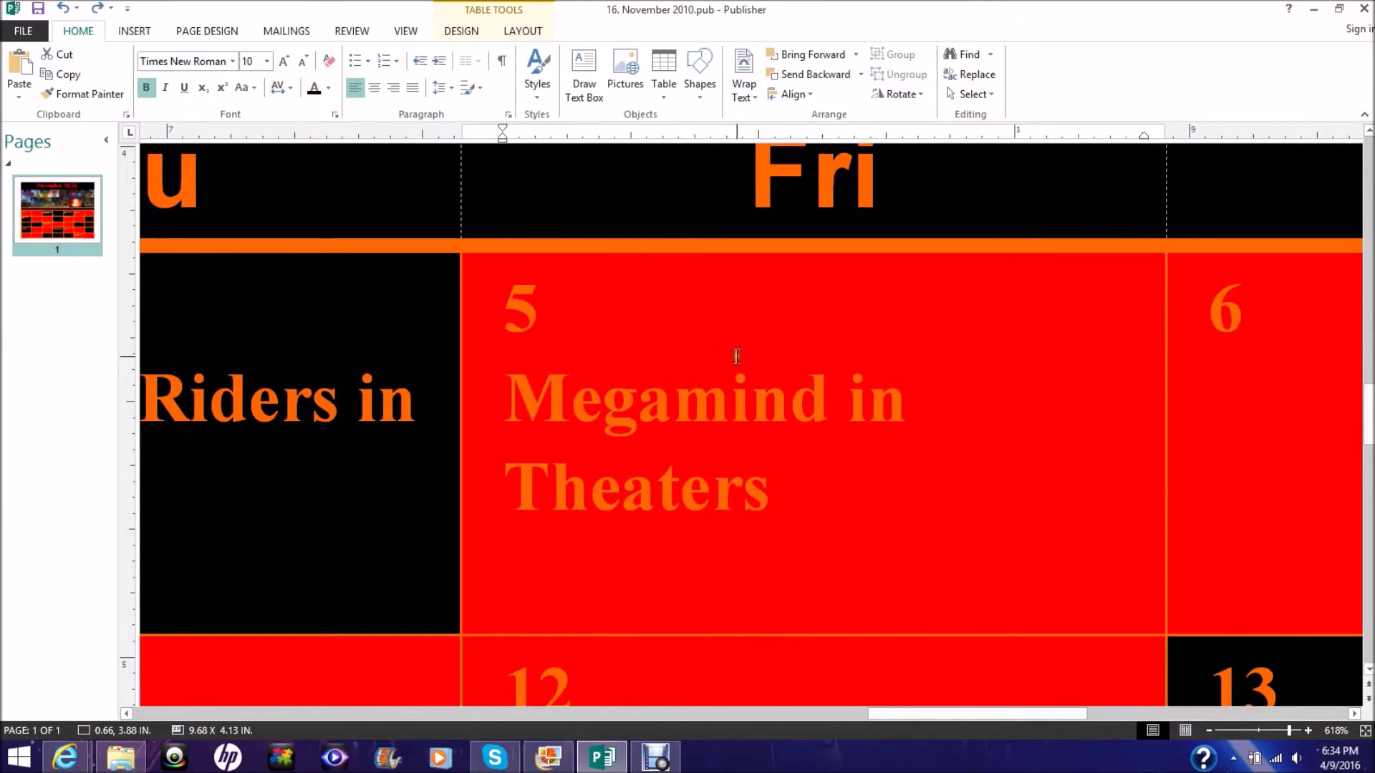
{"action": "left_click", "coordinate": [830, 398]}
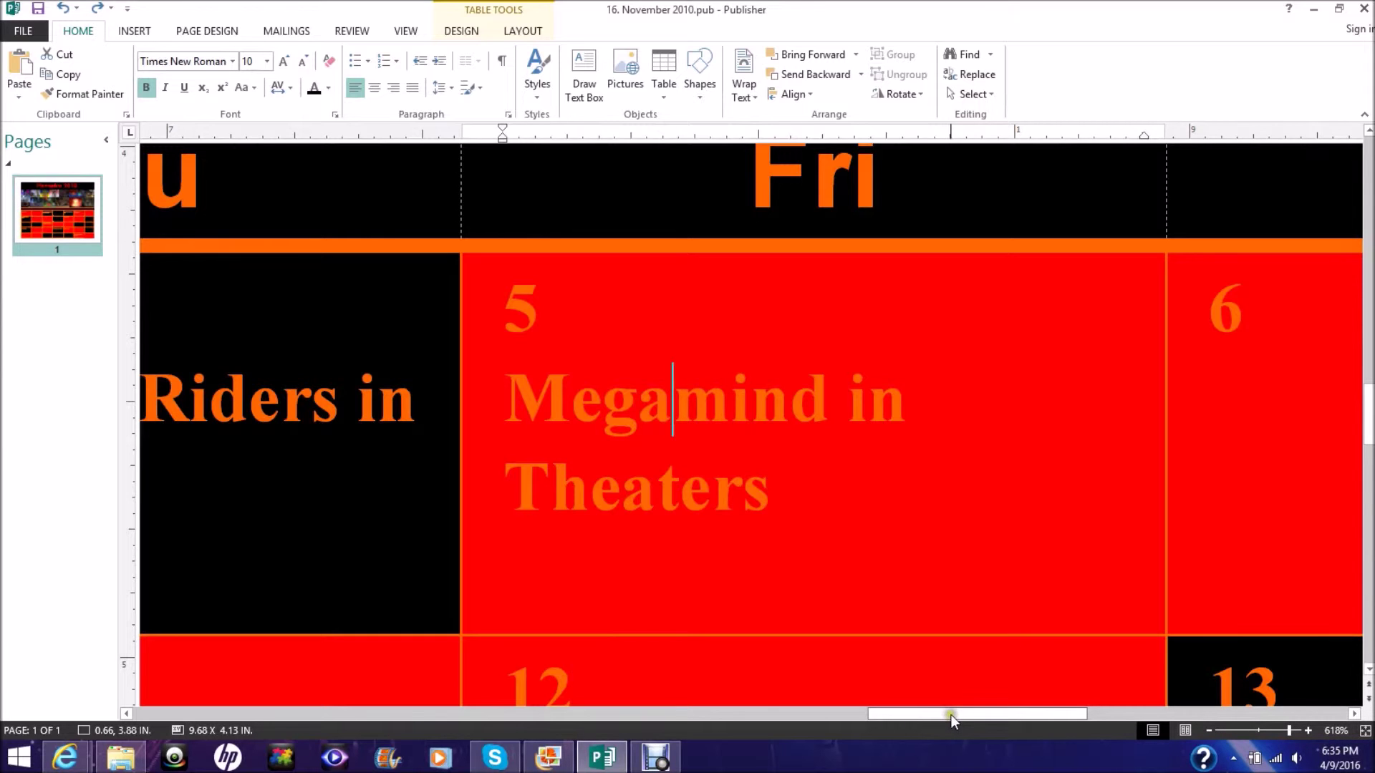
{"action": "left_click_drag", "start_coordinate": [953, 716], "coordinate": [361, 719]}
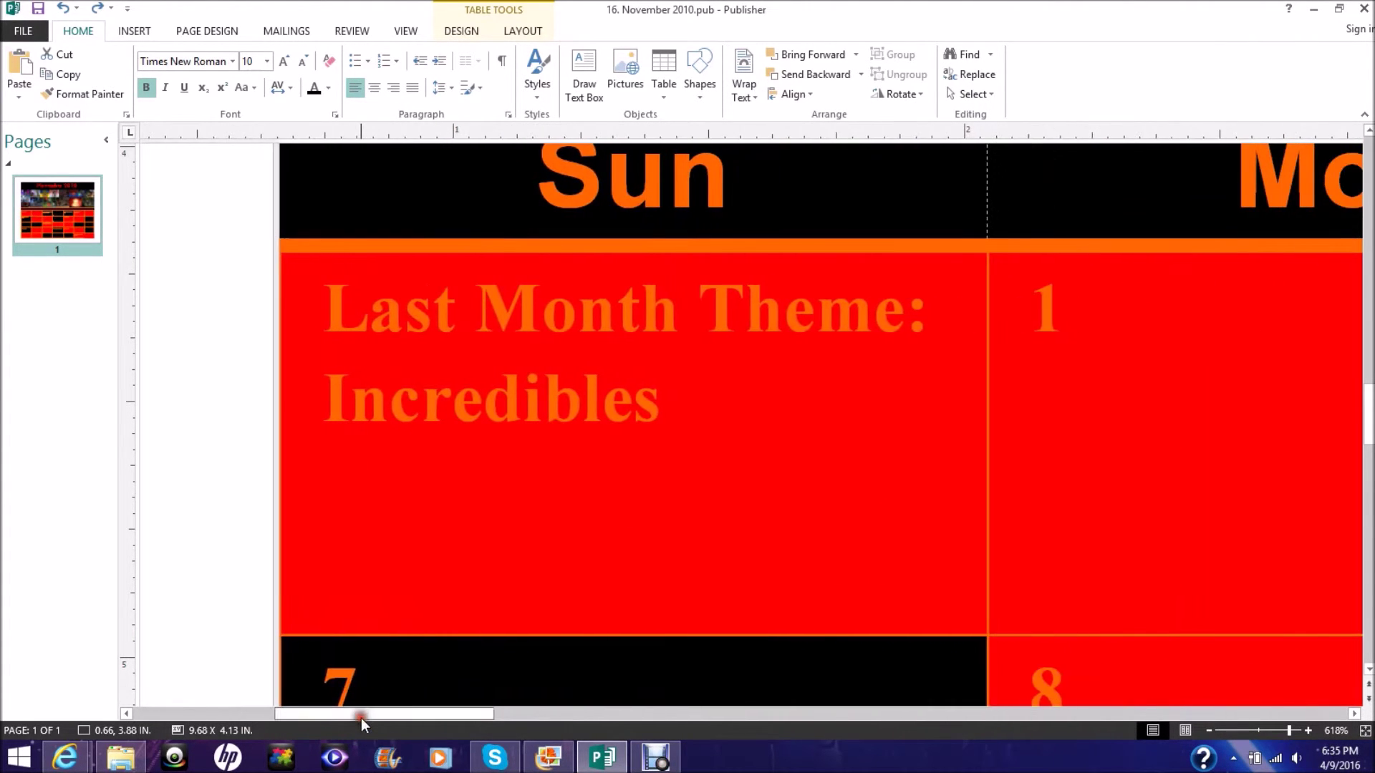
- Review the End of Daylight Savings and Veterans Day entries in the calendar
{"action": "left_click_drag", "start_coordinate": [1369, 415], "coordinate": [1369, 460]}
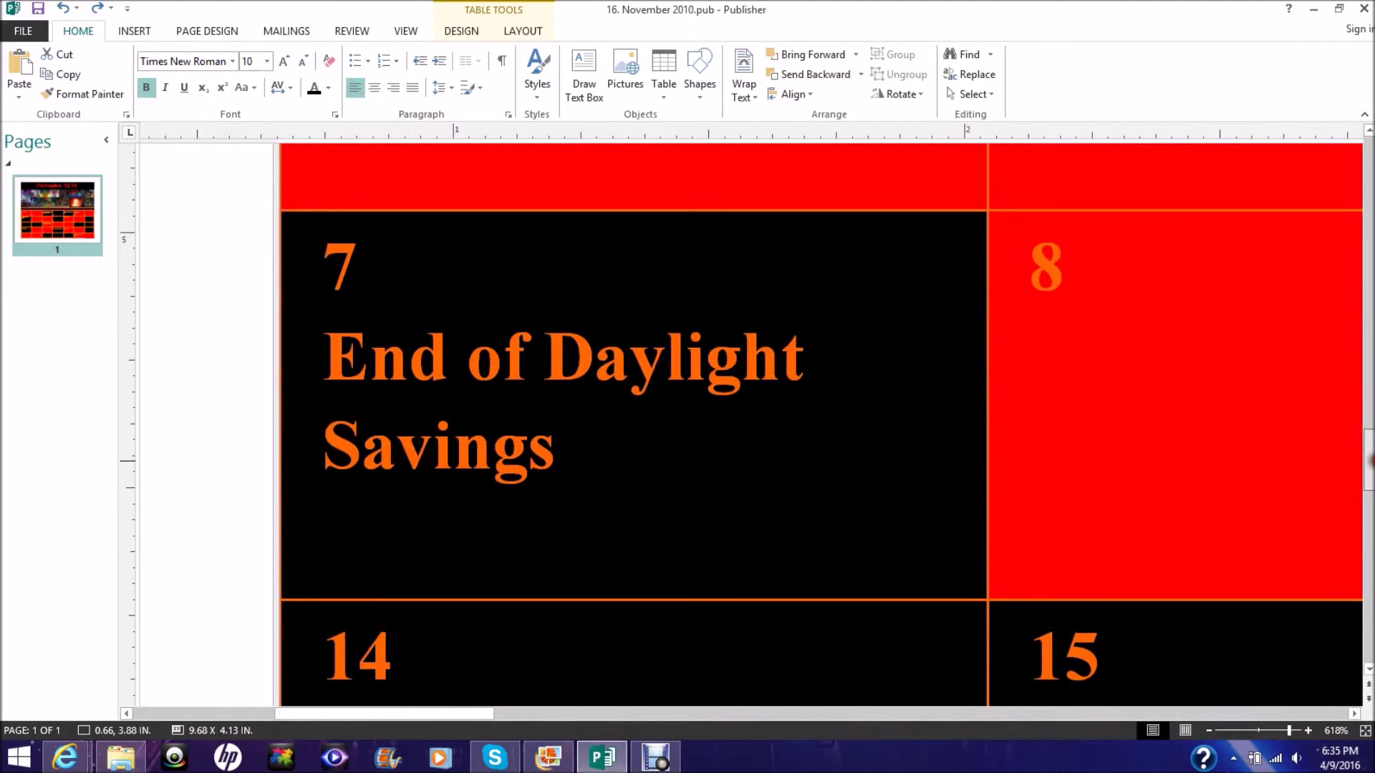
{"action": "left_click", "coordinate": [706, 452]}
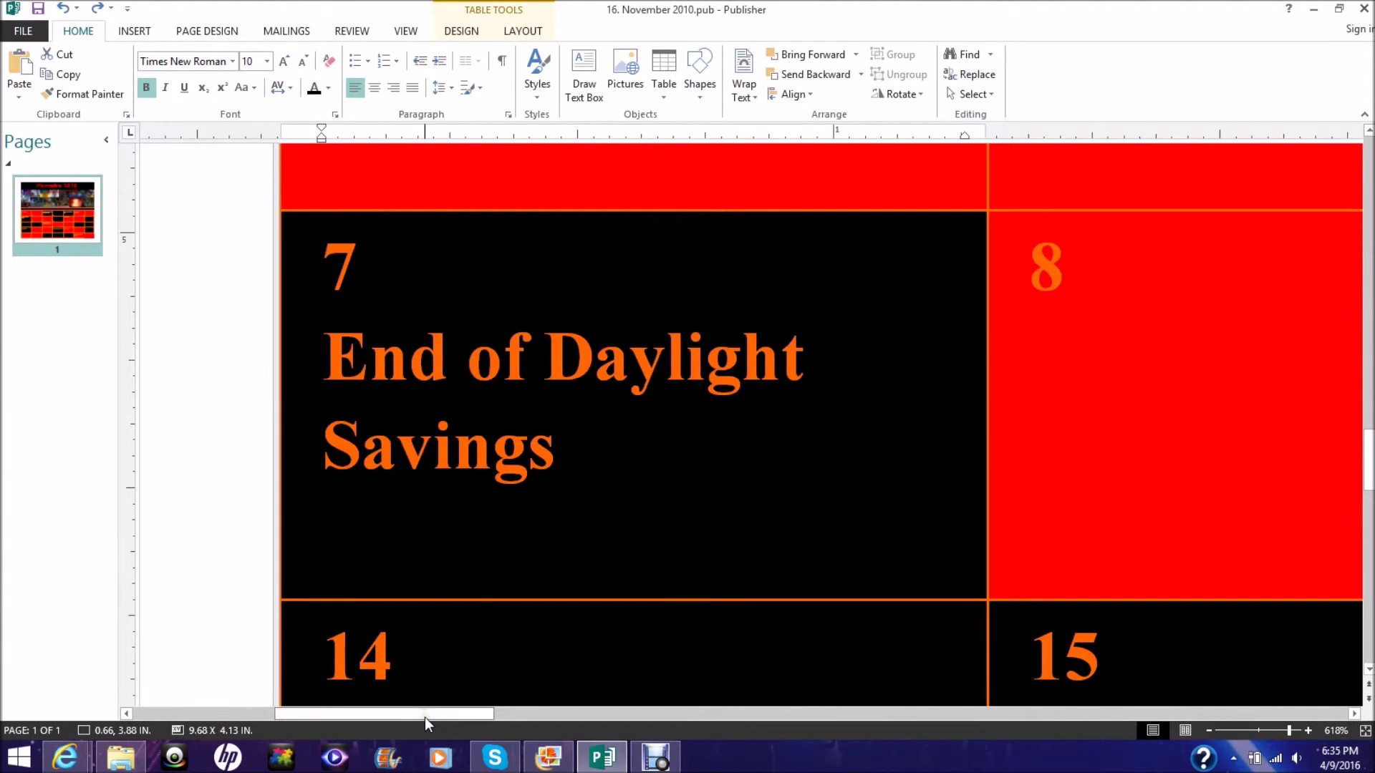
{"action": "left_click_drag", "start_coordinate": [424, 717], "coordinate": [907, 745]}
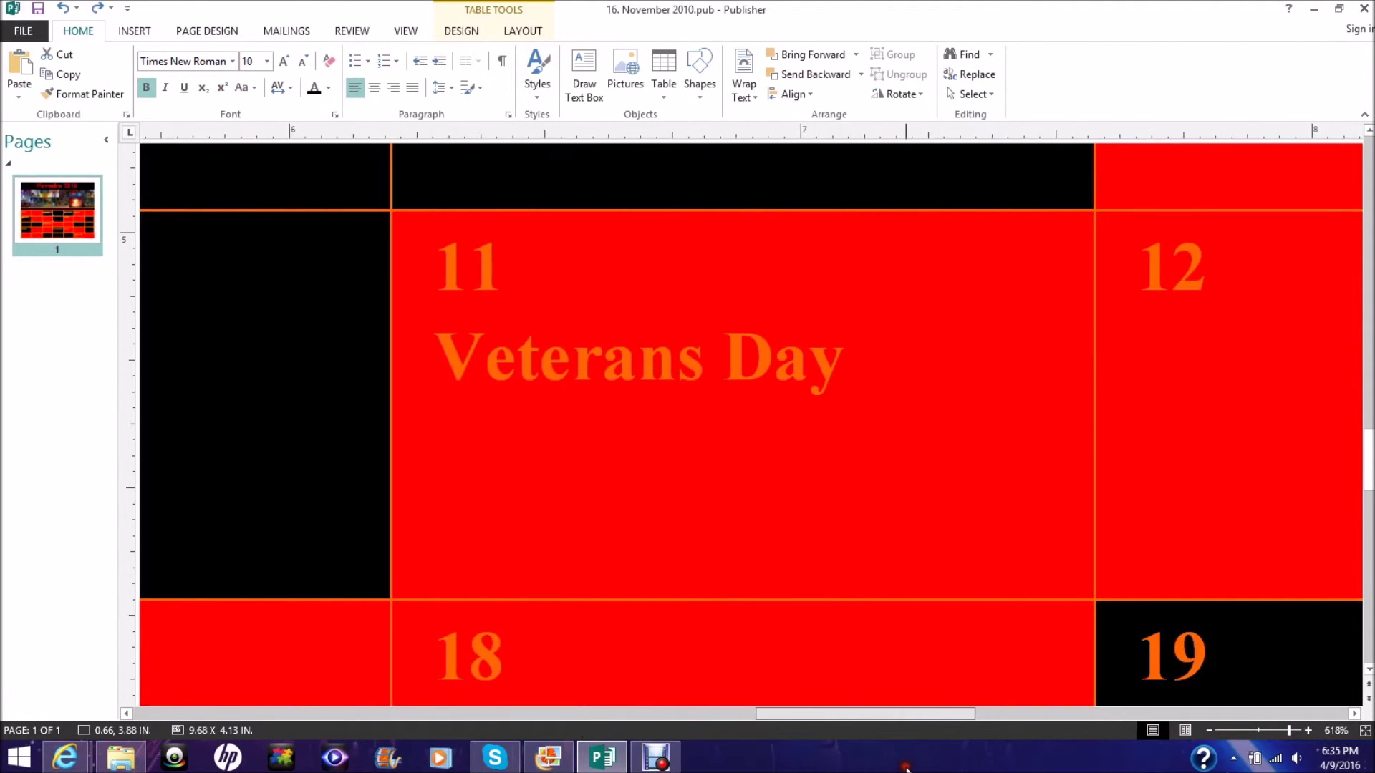
{"action": "left_click", "coordinate": [870, 349]}
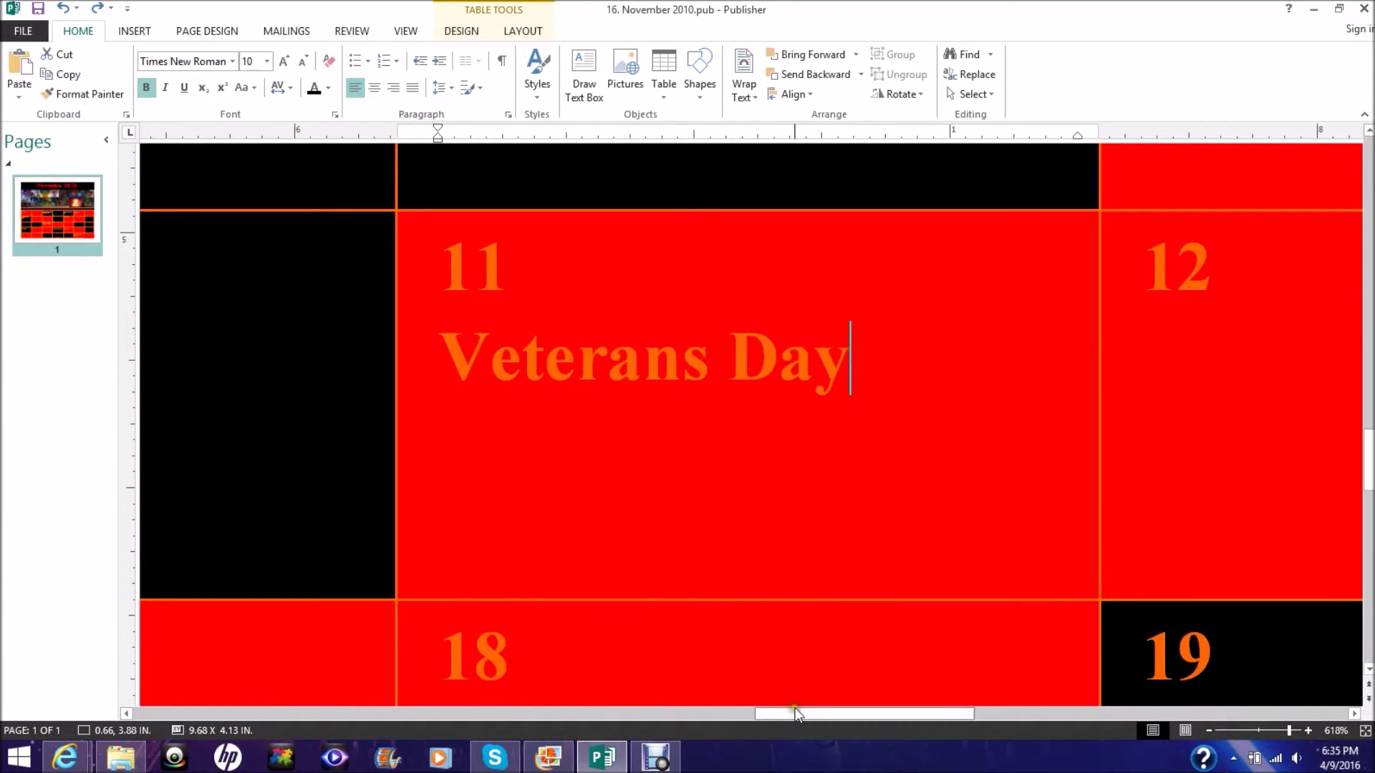
{"action": "left_click_drag", "start_coordinate": [792, 715], "coordinate": [310, 708]}
- Check the 14 and 16 entries, then move down to Bible Sunday in the 21 cell
{"action": "left_click", "coordinate": [548, 672]}
{"action": "scroll", "coordinate": [548, 672], "scroll_direction": "down", "scroll_amount": 5}
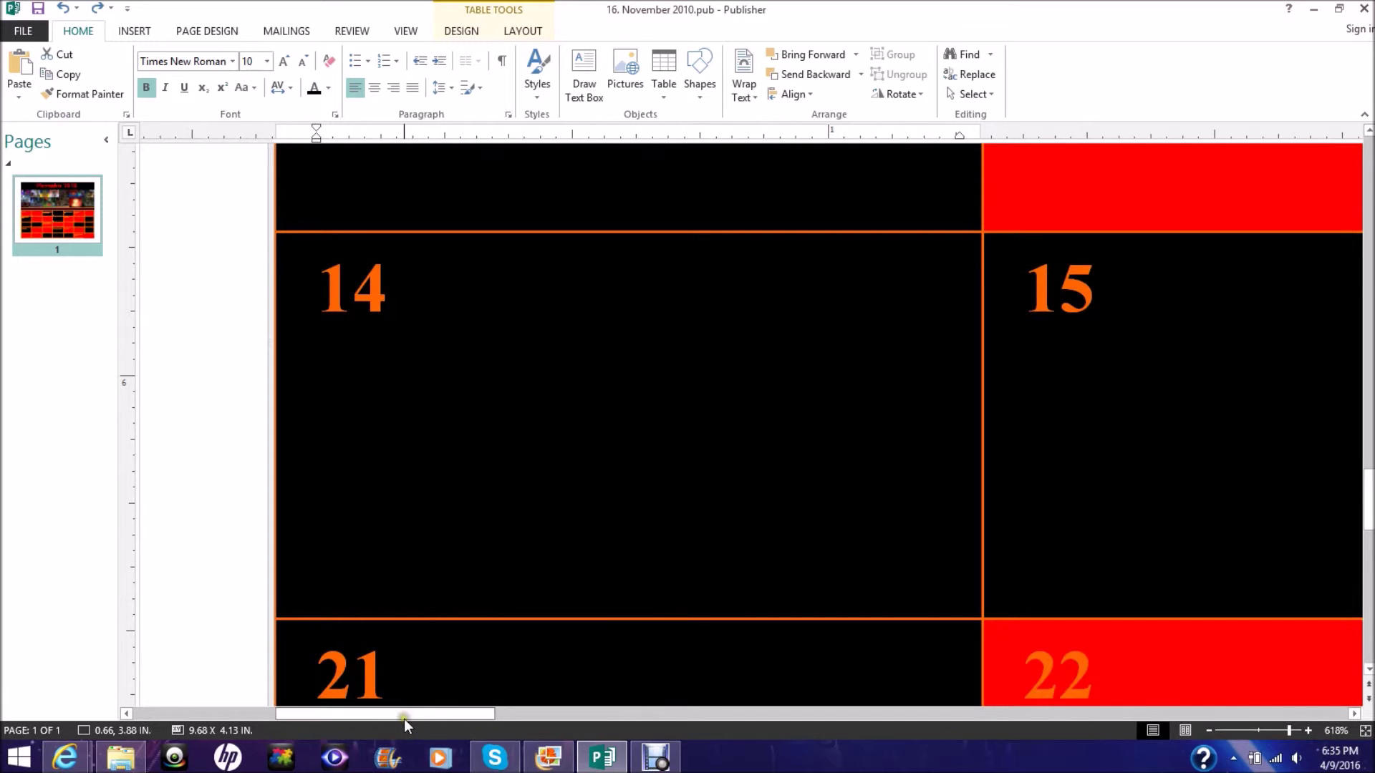
{"action": "left_click_drag", "start_coordinate": [404, 719], "coordinate": [638, 713]}
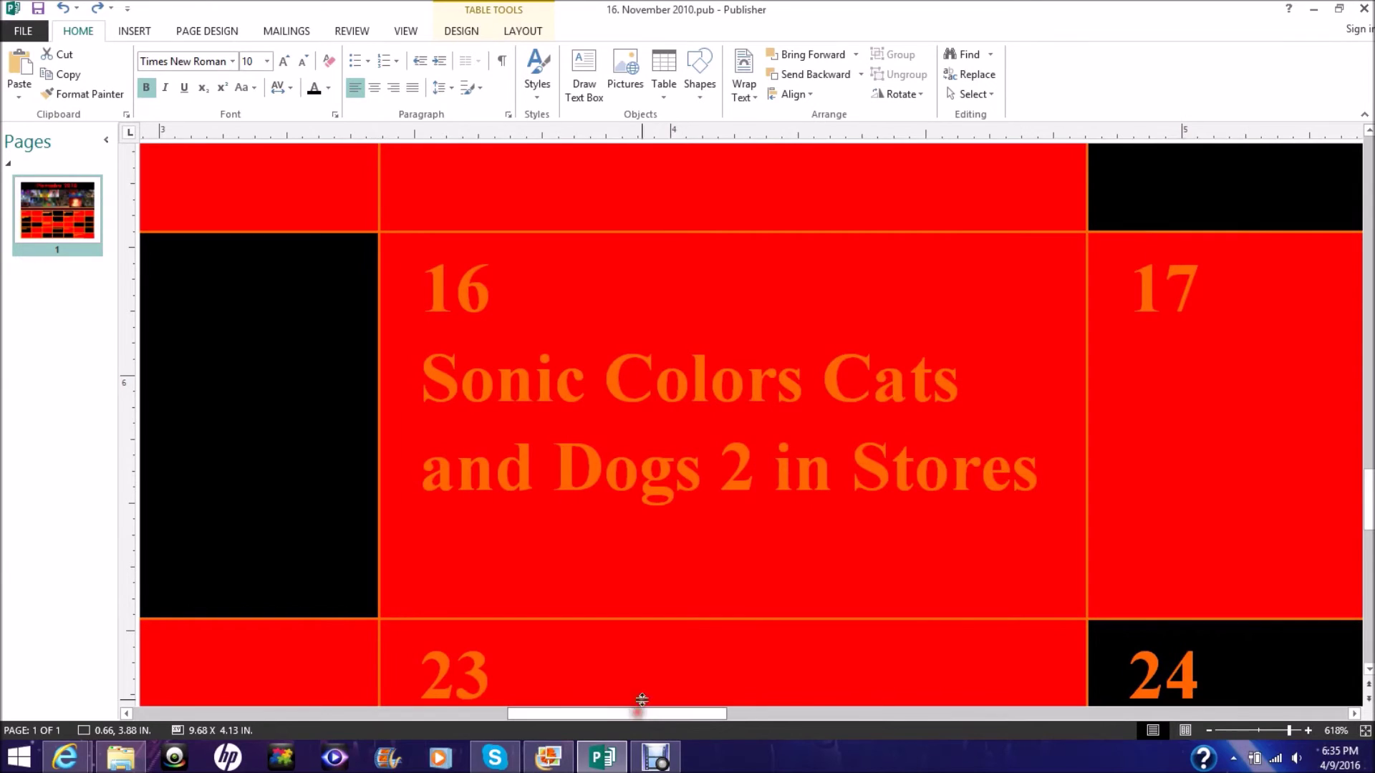
{"action": "left_click", "coordinate": [751, 459]}
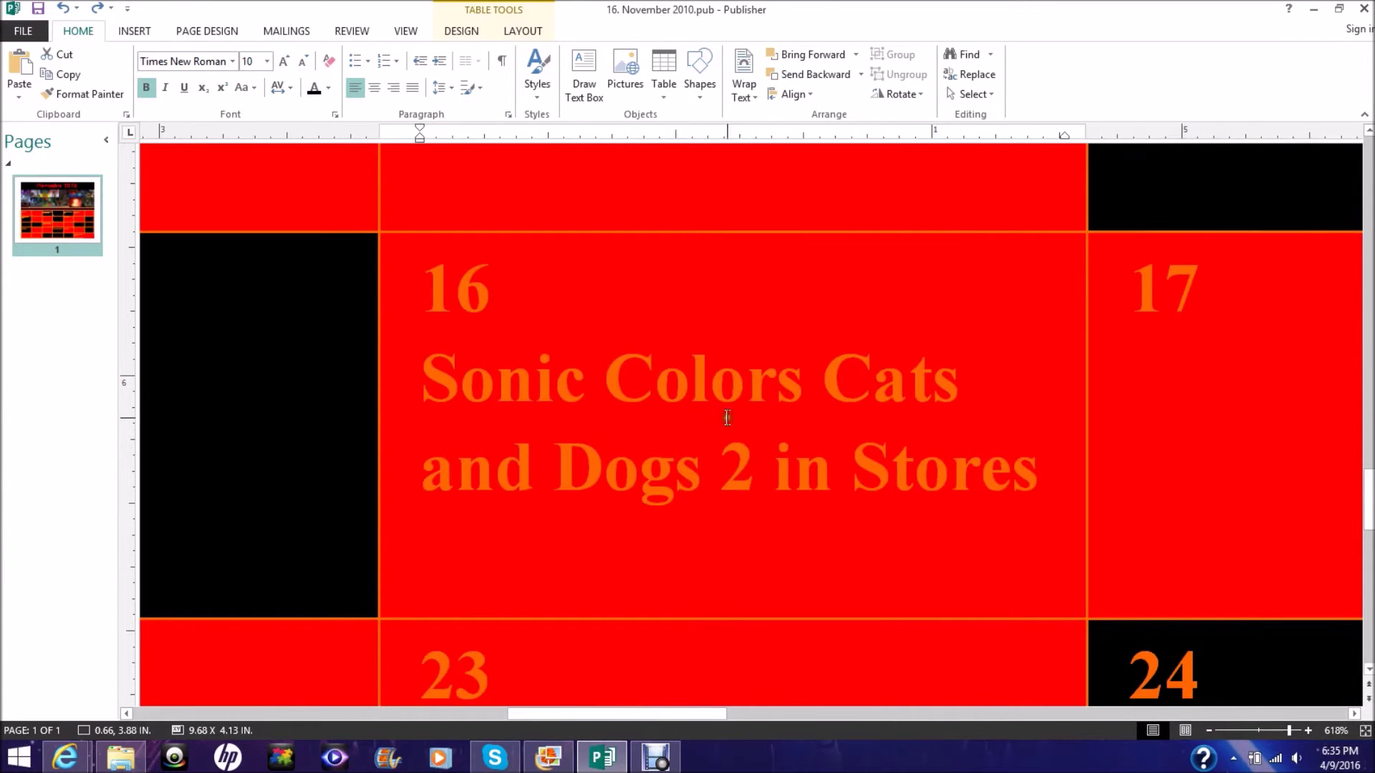
{"action": "left_click", "coordinate": [800, 385]}
{"action": "left_click_drag", "start_coordinate": [658, 715], "coordinate": [409, 734]}
{"action": "left_click_drag", "start_coordinate": [1369, 471], "coordinate": [1370, 534]}
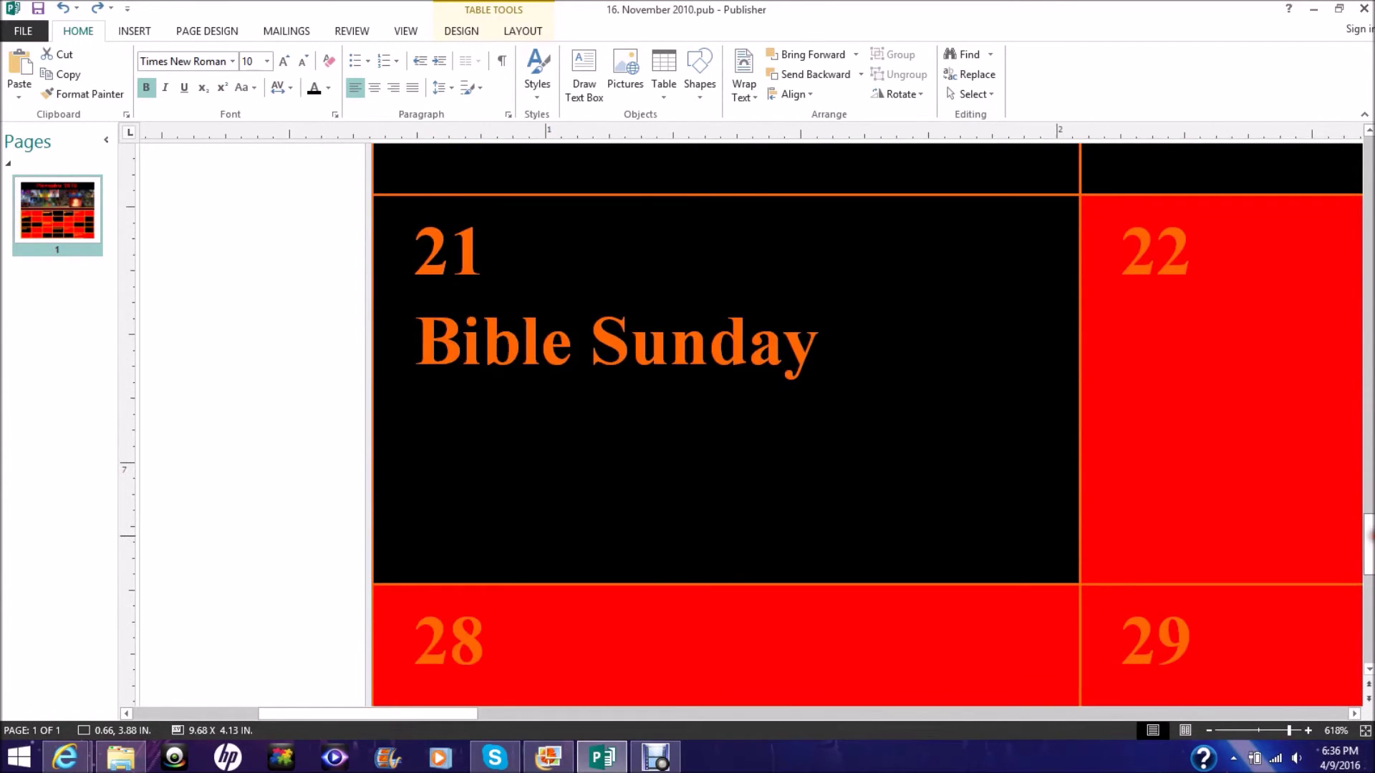
{"action": "left_click", "coordinate": [830, 342]}
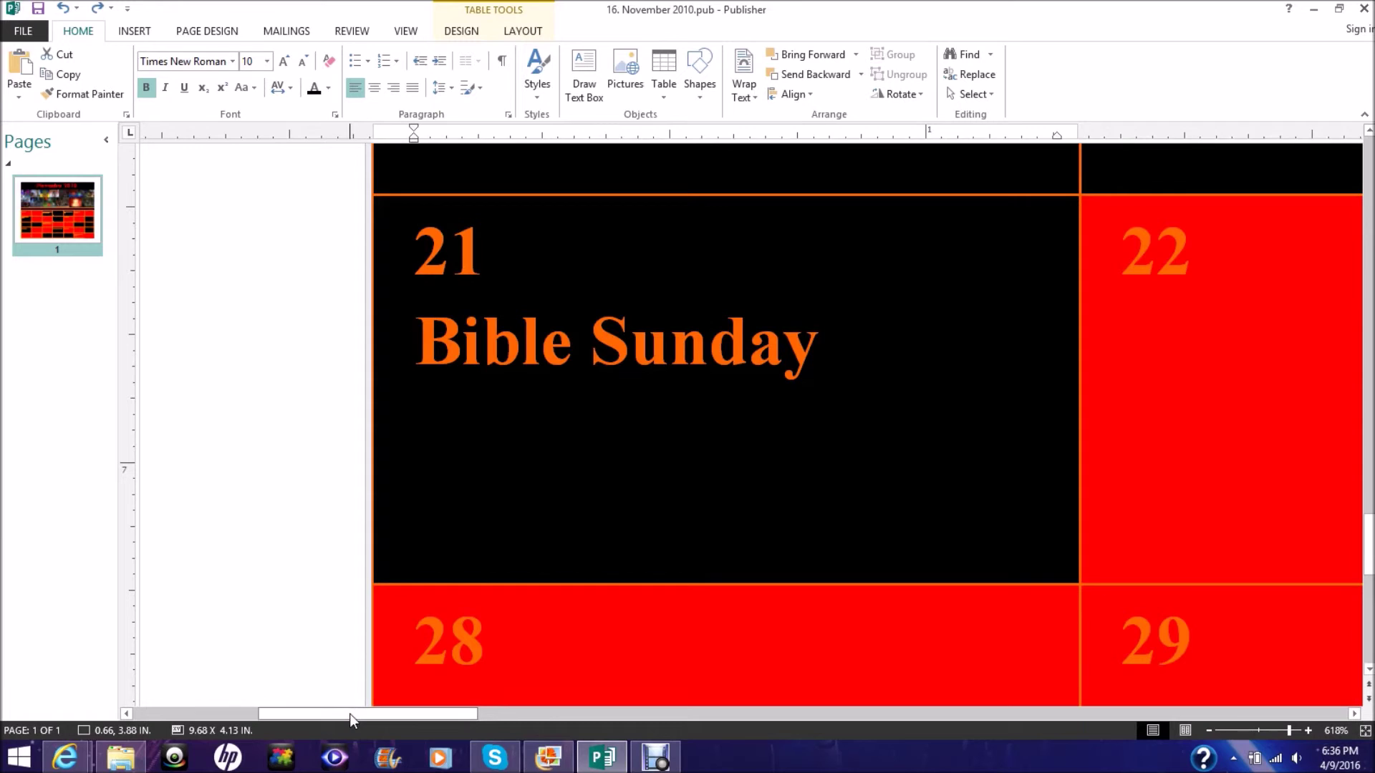
{"action": "left_click_drag", "start_coordinate": [350, 715], "coordinate": [371, 711]}
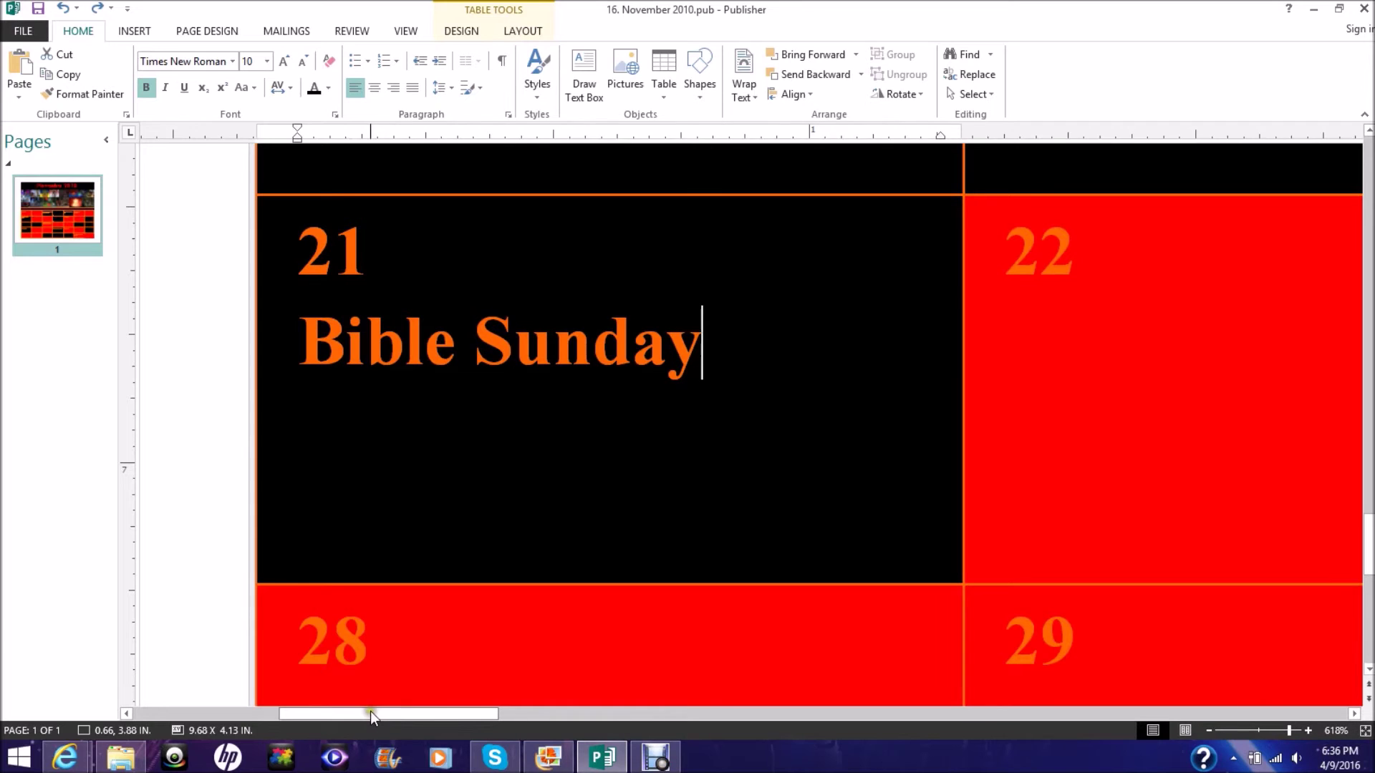
{"action": "left_click_drag", "start_coordinate": [369, 716], "coordinate": [712, 716]}
{"action": "left_click", "coordinate": [932, 378]}
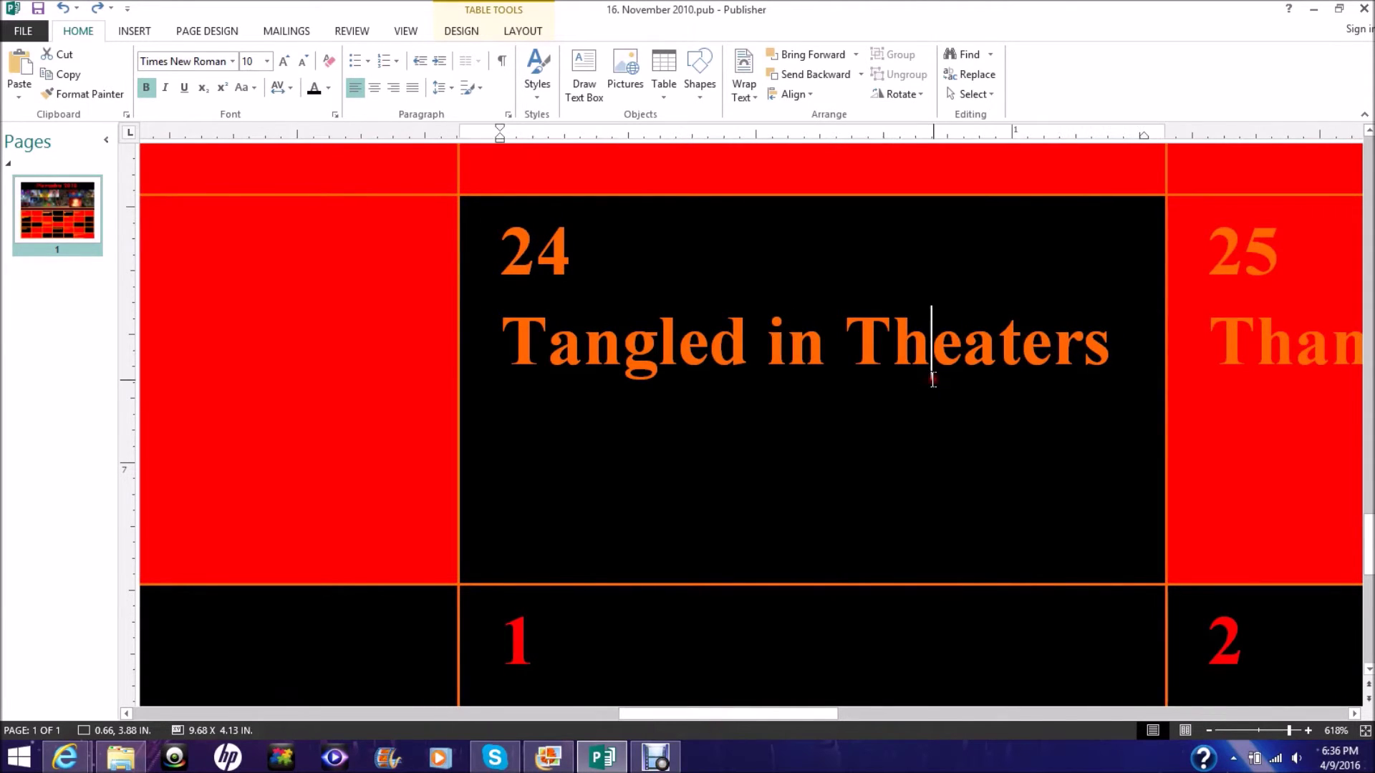
{"action": "left_click", "coordinate": [745, 354]}
{"action": "left_click_drag", "start_coordinate": [726, 713], "coordinate": [901, 697]}
{"action": "left_click", "coordinate": [721, 344]}
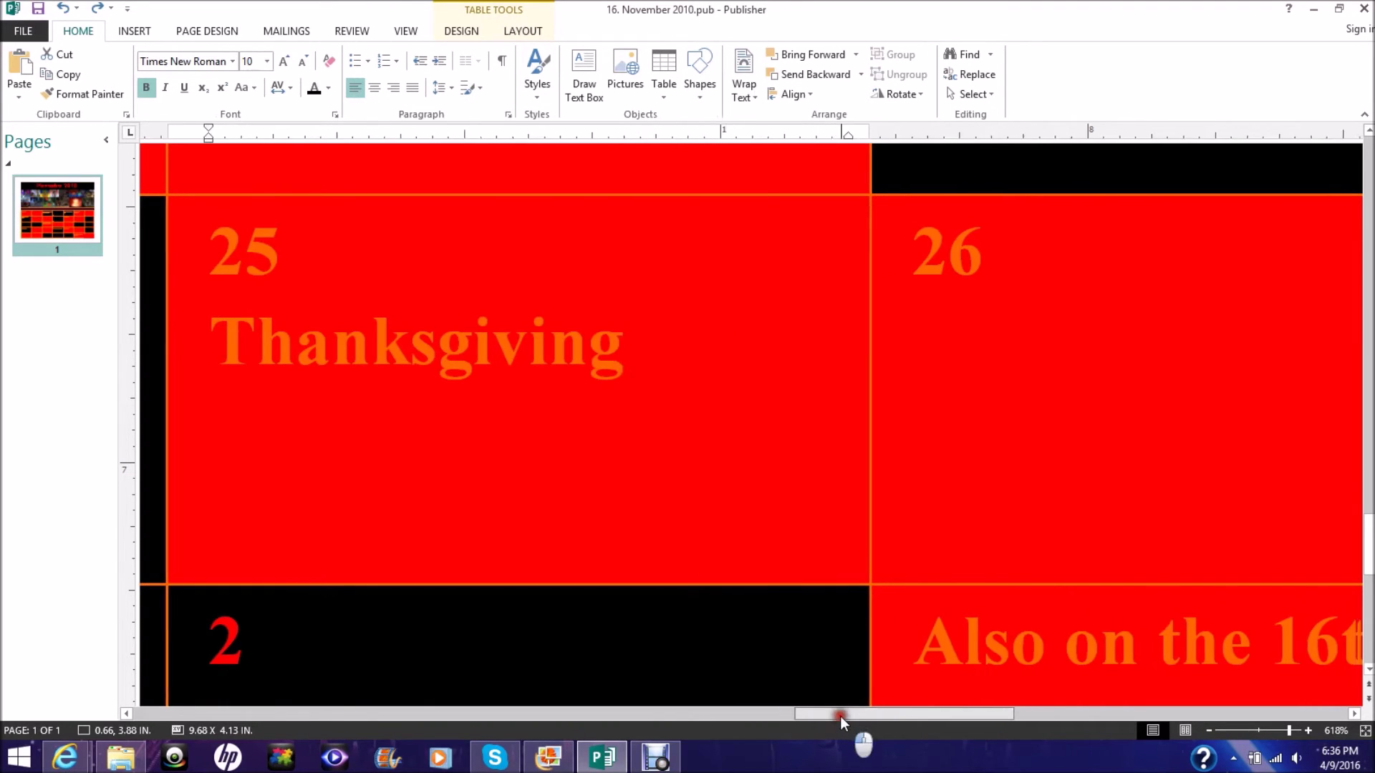
{"action": "left_click_drag", "start_coordinate": [840, 716], "coordinate": [923, 707]}
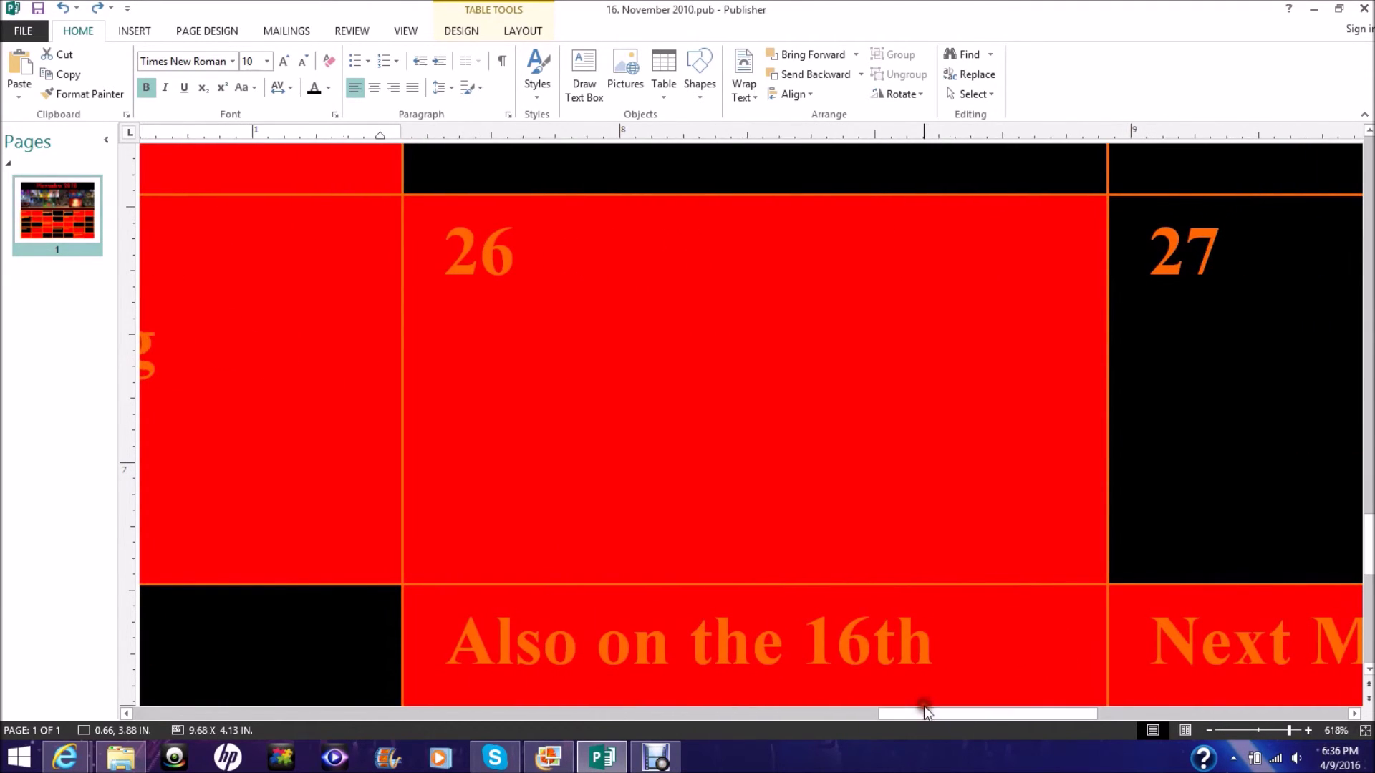
{"action": "left_click", "coordinate": [786, 398]}
{"action": "key", "text": "Return"}
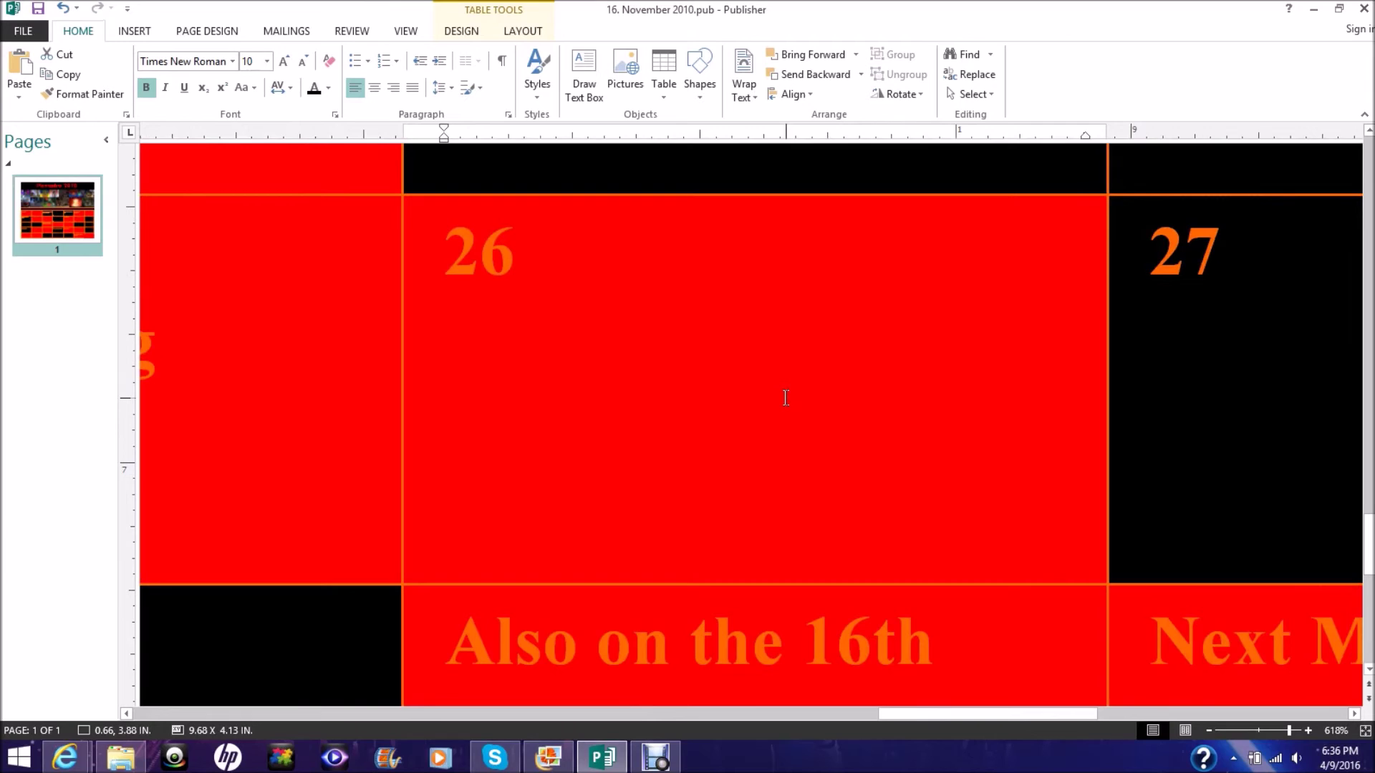
{"action": "type", "text": "Red "}
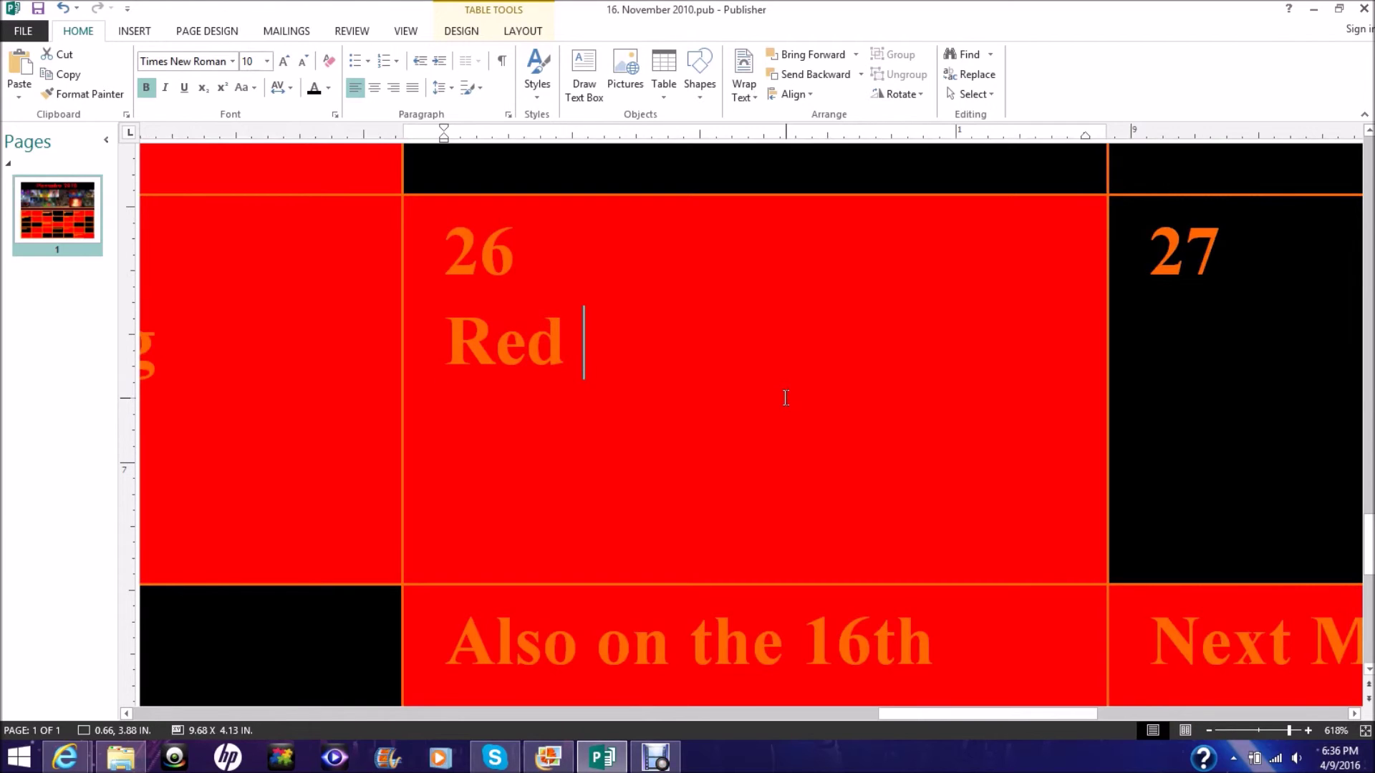
{"action": "type", "text": "Friday"}
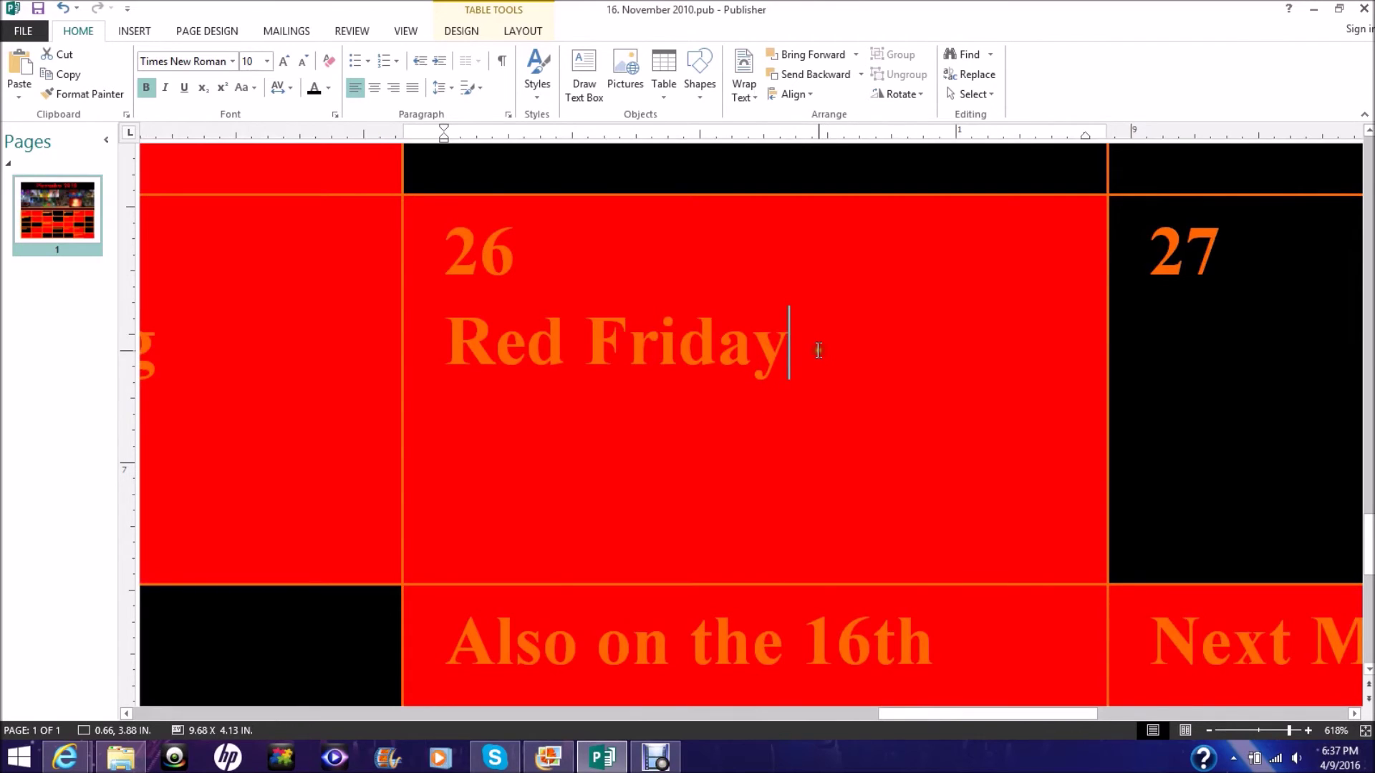
{"action": "key", "text": "BackSpace"}
{"action": "key", "text": "BackSpace"}
{"action": "key", "text": "BackSpace"}
{"action": "key", "text": "BackSpace"}
{"action": "key", "text": "BackSpace"}
{"action": "key", "text": "BackSpace"}
{"action": "key", "text": "BackSpace"}
{"action": "key", "text": "BackSpace"}
{"action": "key", "text": "BackSpace"}
{"action": "key", "text": "BackSpace"}
{"action": "key", "text": "BackSpace"}
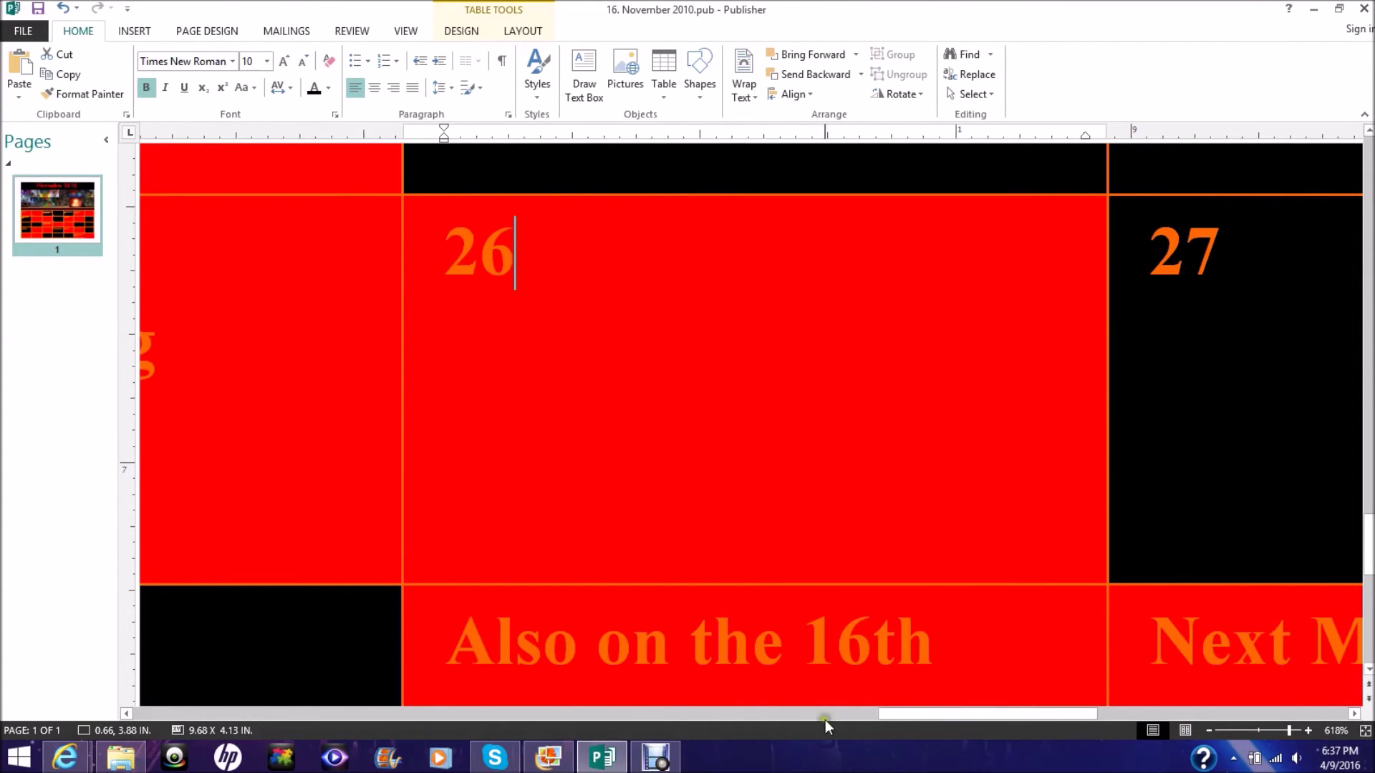
{"action": "left_click_drag", "start_coordinate": [988, 716], "coordinate": [385, 720]}
{"action": "left_click_drag", "start_coordinate": [1369, 533], "coordinate": [1370, 570]}
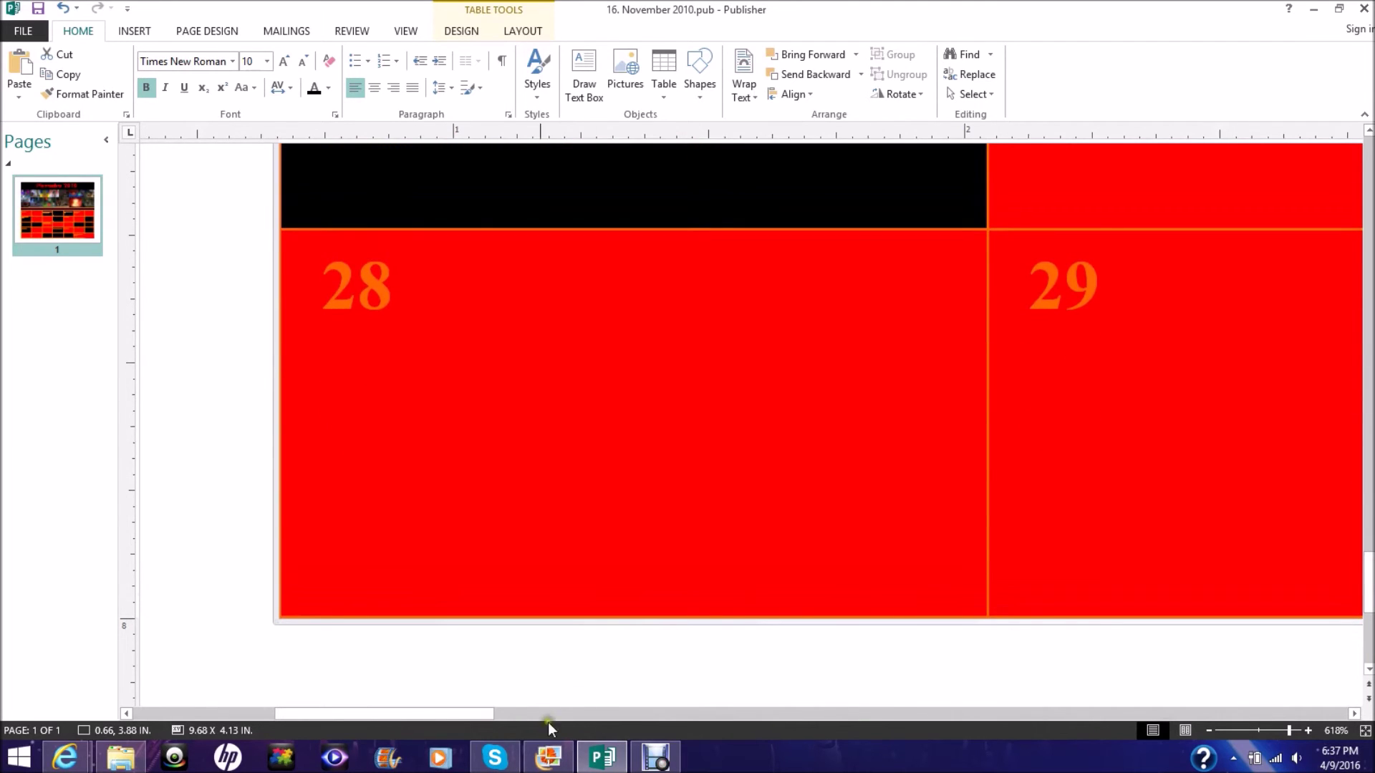
- Scroll right and inspect the 'Also on the 16th' note up to 'Carol'
{"action": "left_click_drag", "start_coordinate": [471, 719], "coordinate": [828, 745]}
{"action": "left_click_drag", "start_coordinate": [910, 757], "coordinate": [1062, 758]}
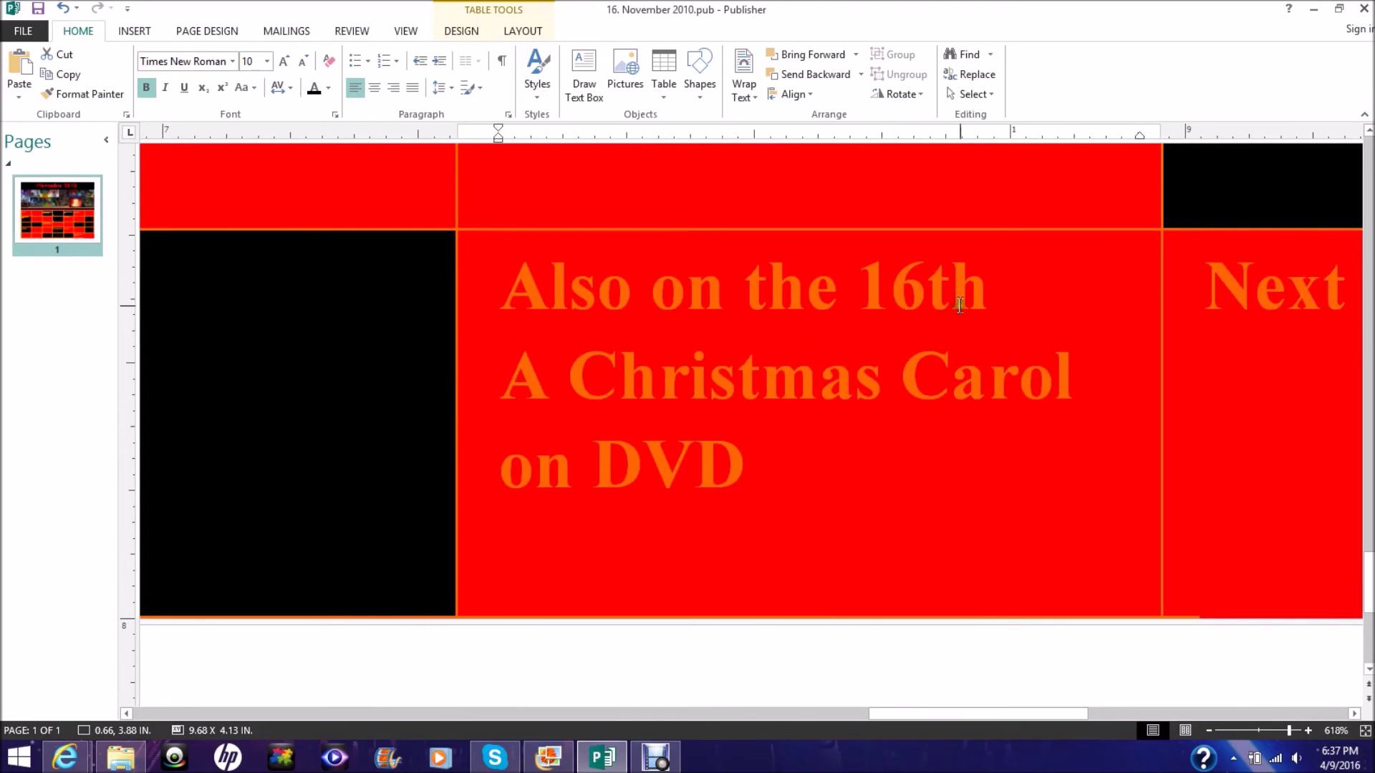
{"action": "left_click", "coordinate": [1001, 298]}
{"action": "left_click", "coordinate": [1089, 391]}
{"action": "left_click_drag", "start_coordinate": [911, 715], "coordinate": [1041, 755]}
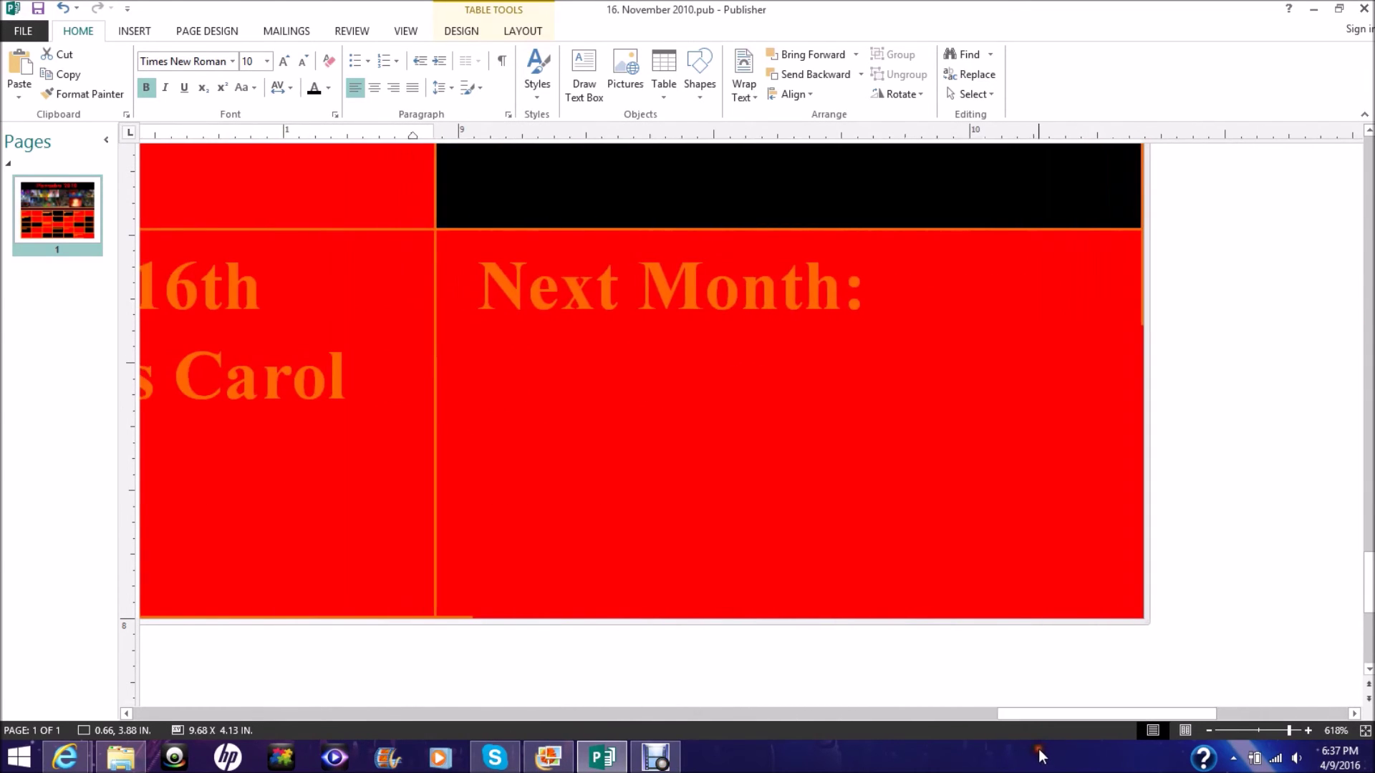
- Delete the red box covering the Next Month cell to reveal Santa Clause 2
{"action": "left_click", "coordinate": [758, 446]}
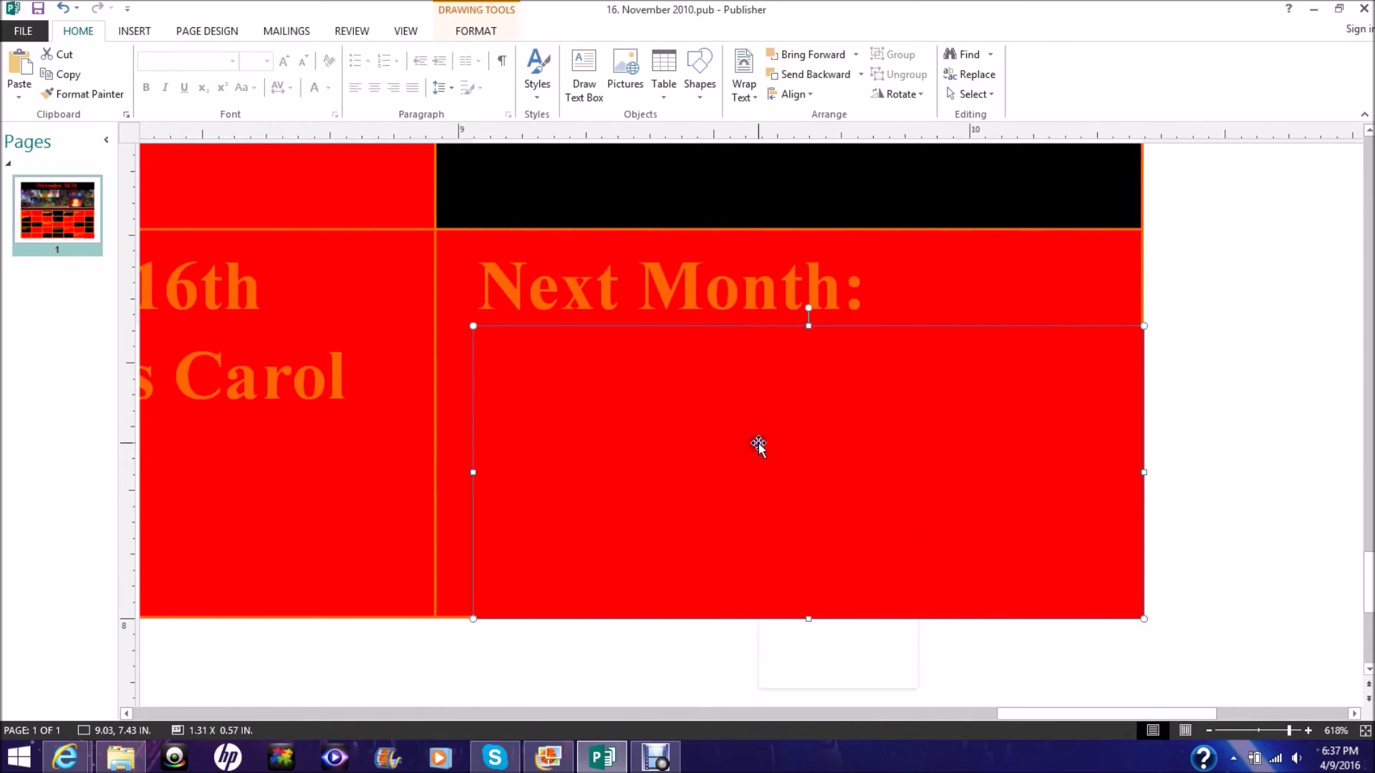
{"action": "right_click", "coordinate": [758, 444]}
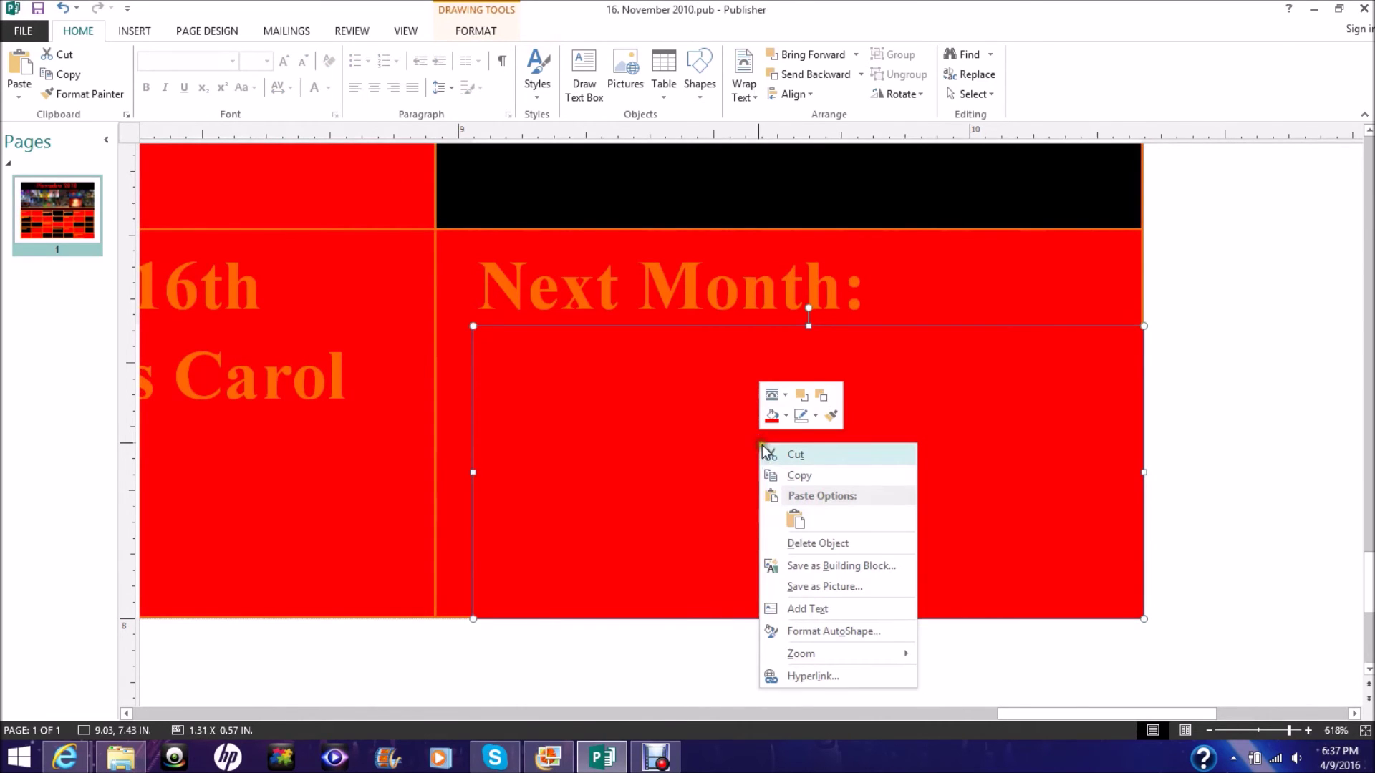
{"action": "left_click", "coordinate": [808, 543]}
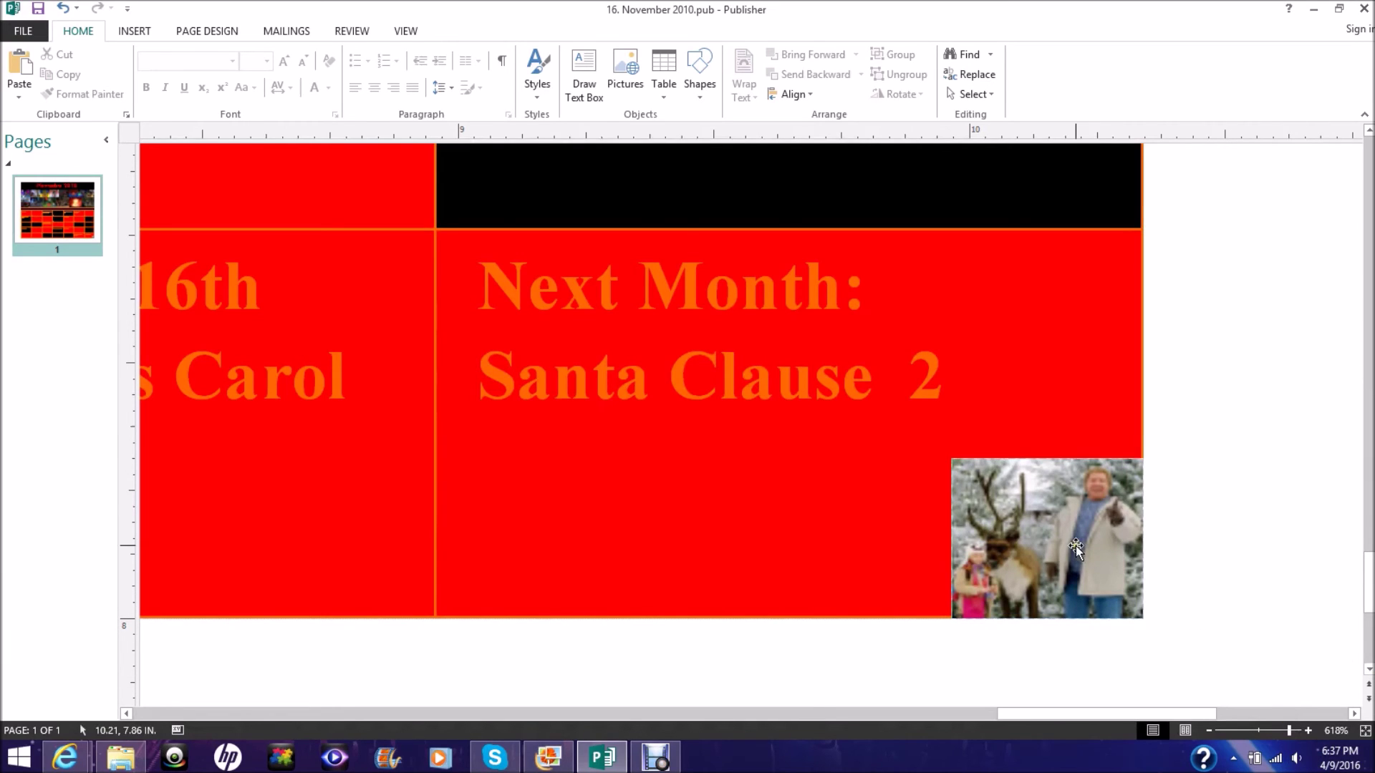
{"action": "left_click", "coordinate": [412, 35]}
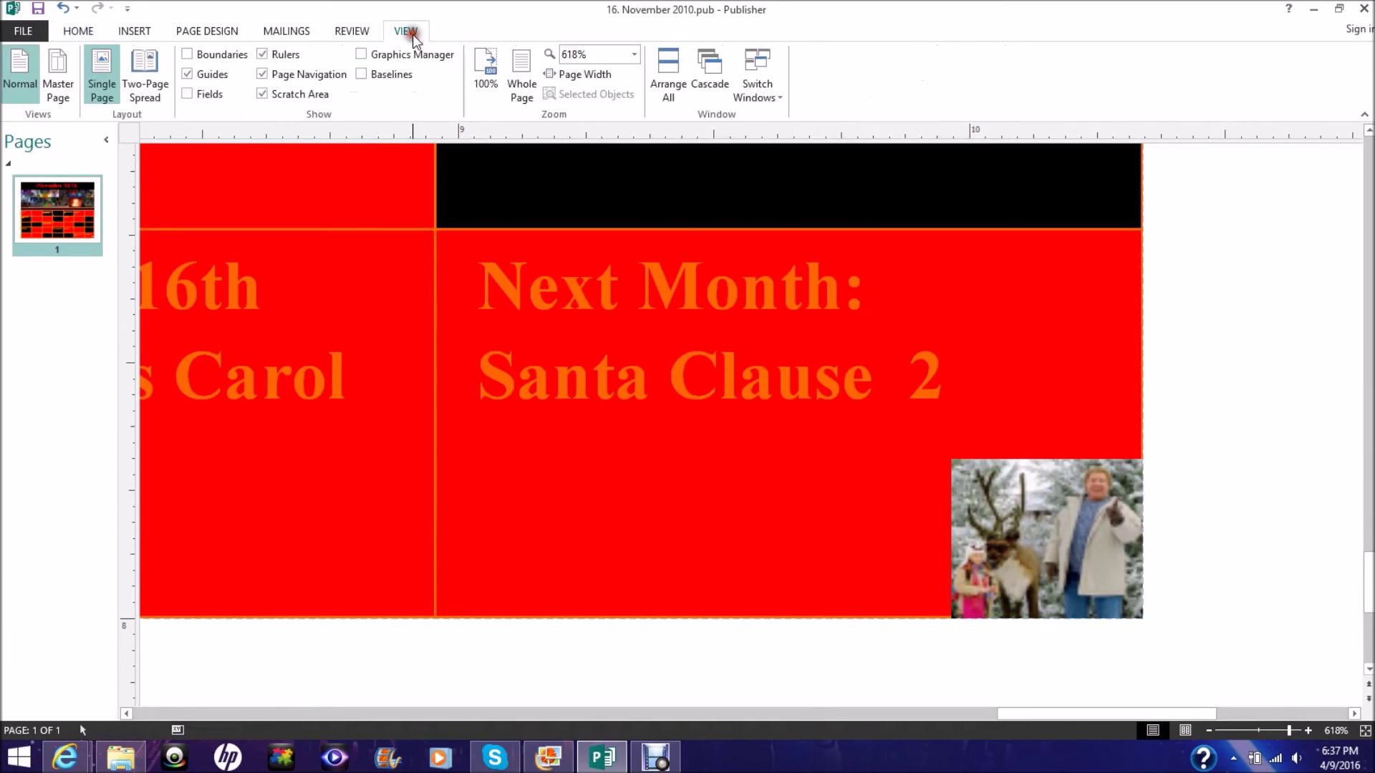
- Show the November 2010 calendar in Whole Page view, briefly select the title, then leave Publisher
{"action": "left_click", "coordinate": [521, 79]}
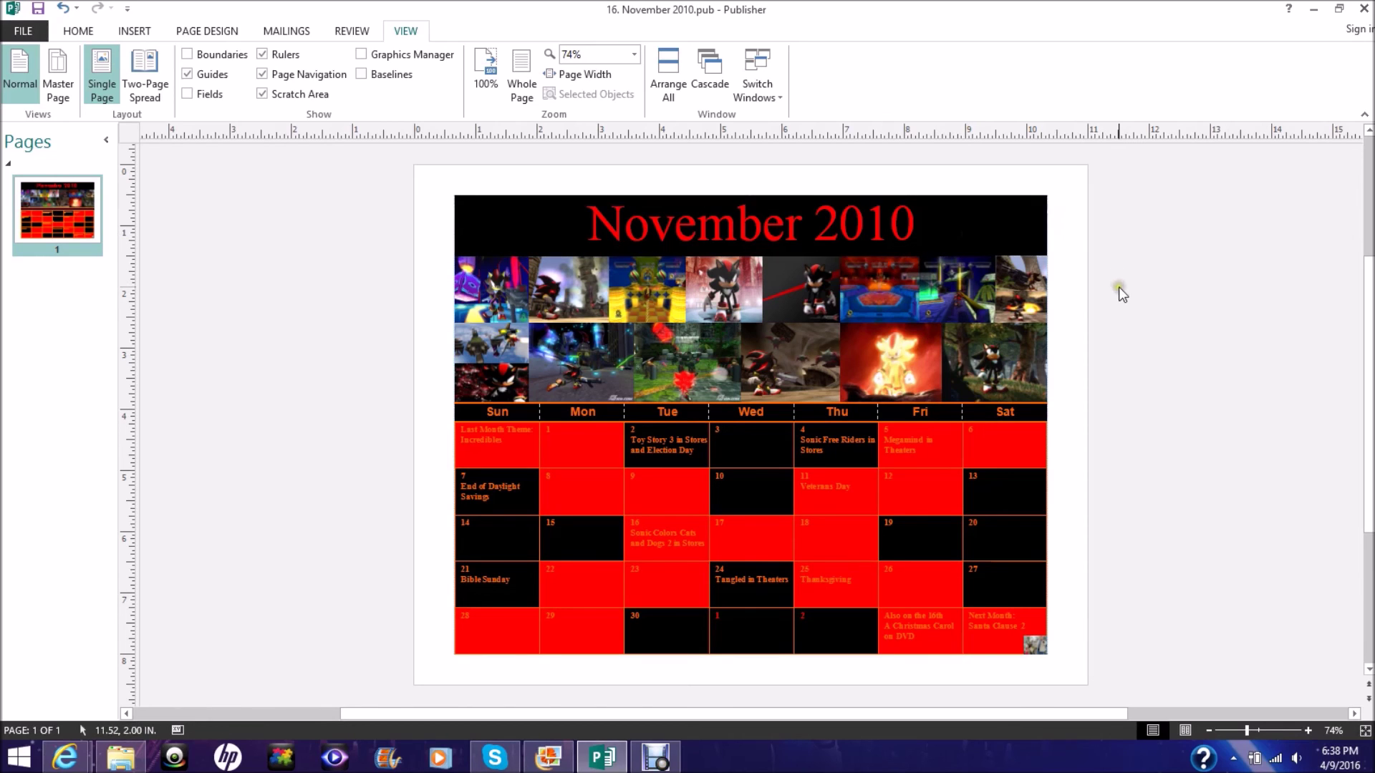
{"action": "left_click", "coordinate": [1009, 226]}
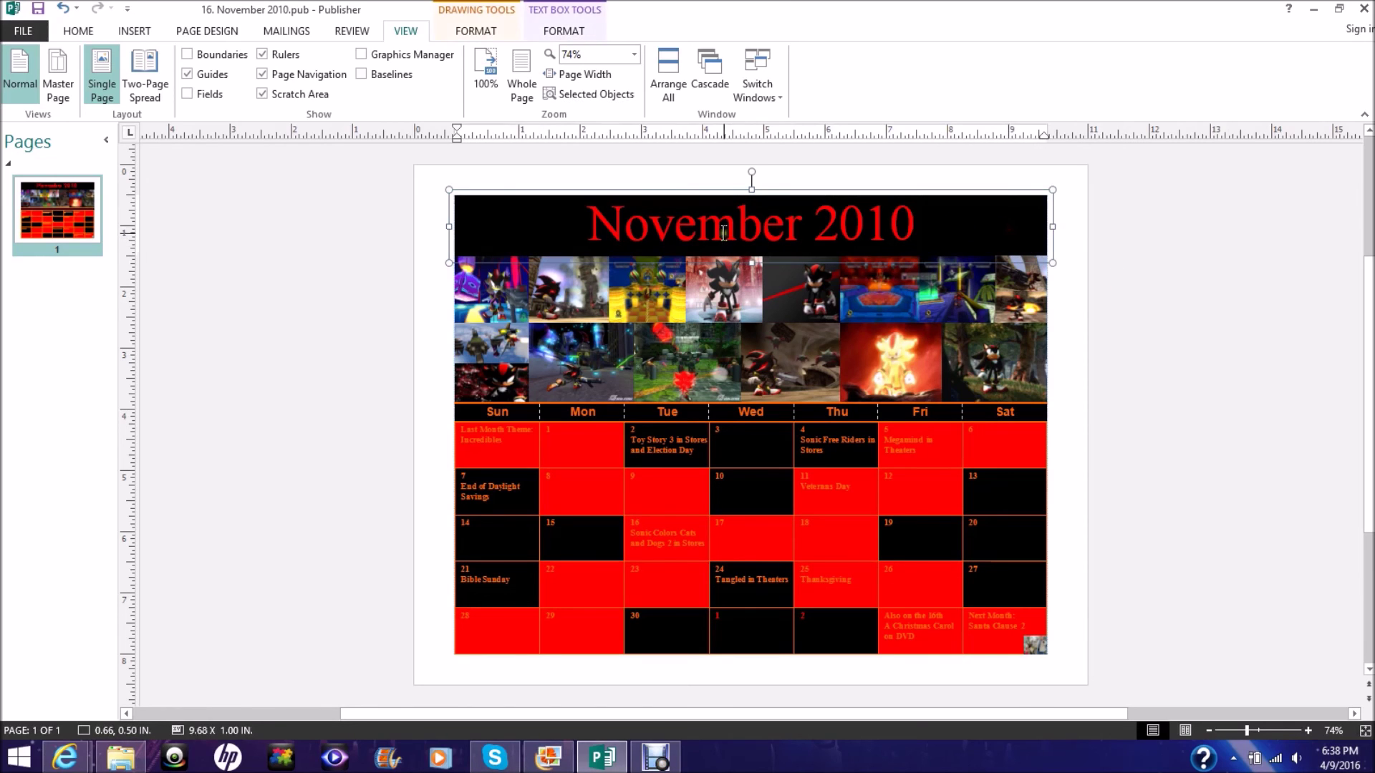
{"action": "triple_click", "coordinate": [804, 218]}
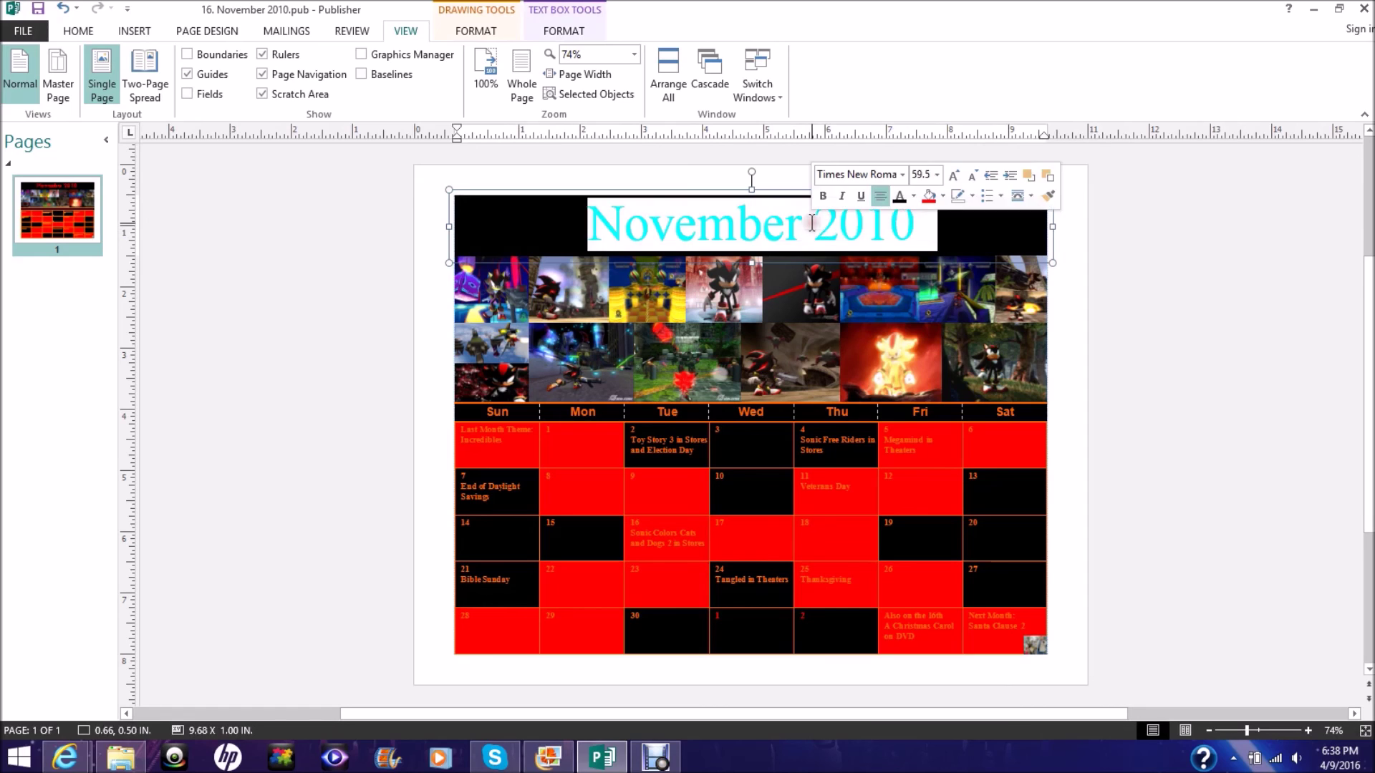
{"action": "left_click", "coordinate": [1007, 238]}
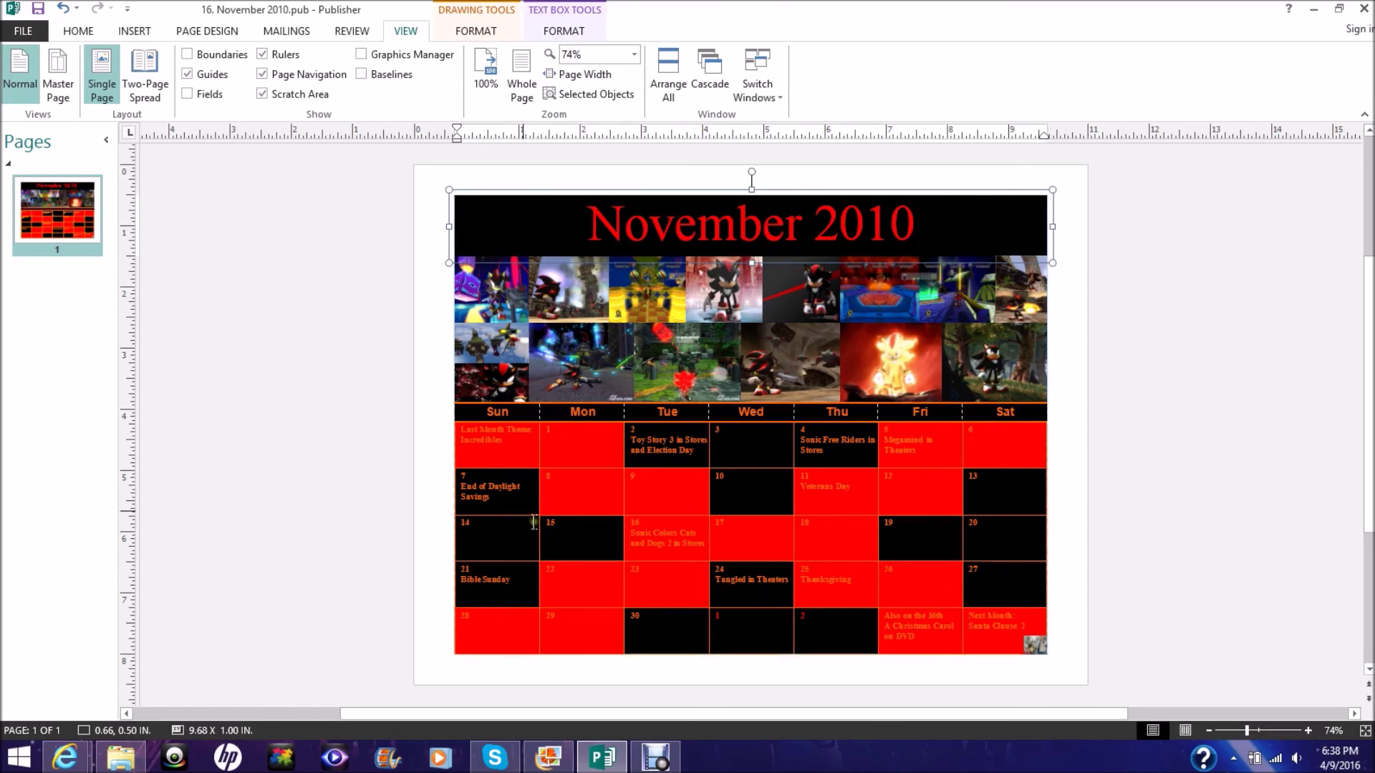
{"action": "left_click", "coordinate": [656, 760]}
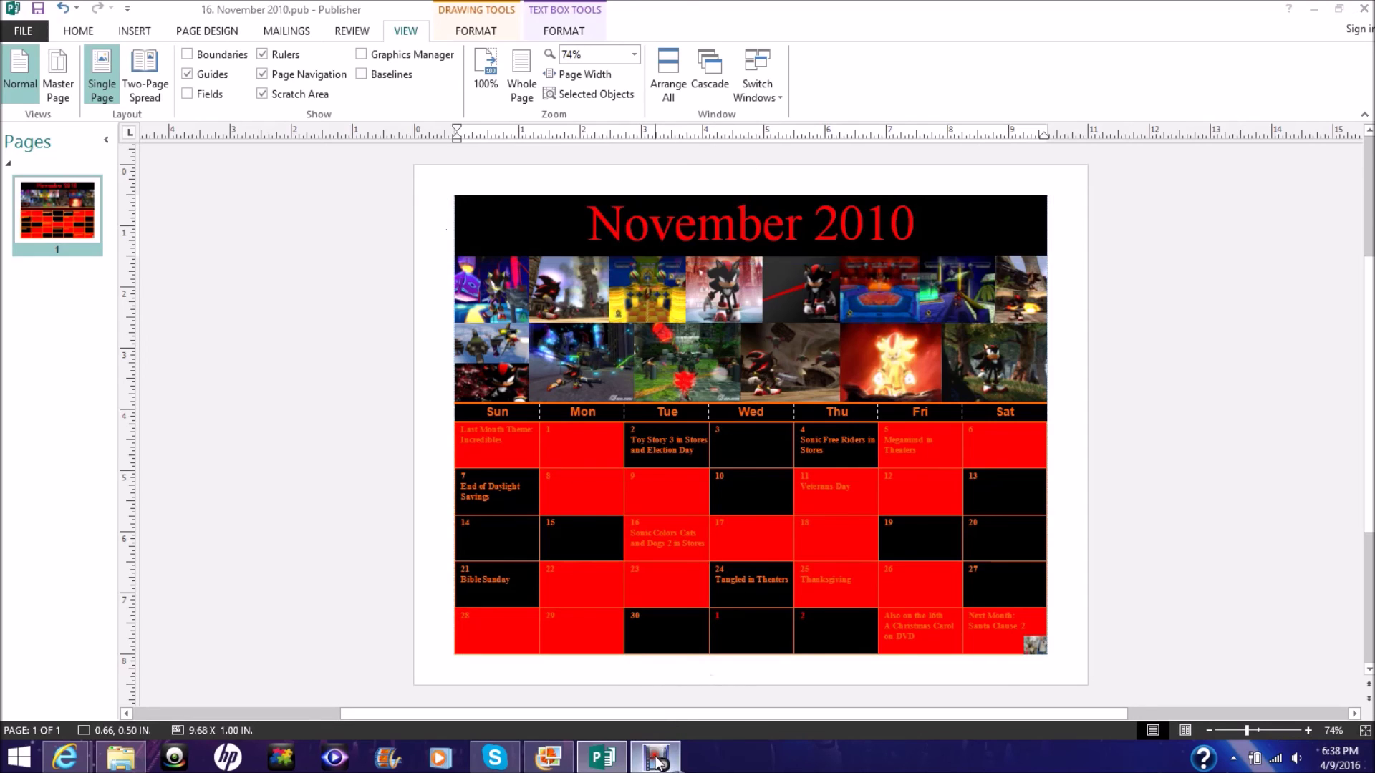